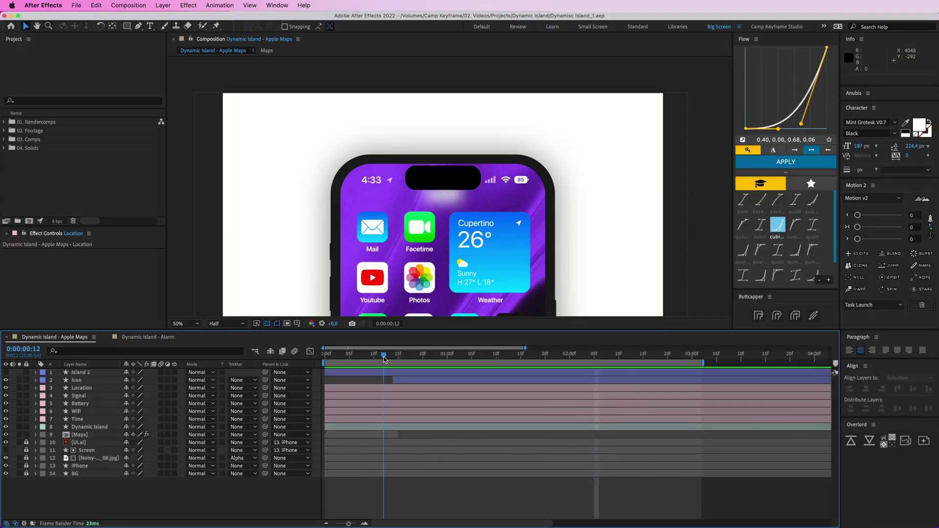
Scrub through the Dynamic Island - Apple Maps and Dynamic Island - Alarm compositions, examining the island's shape transitions up close.
key(Home)
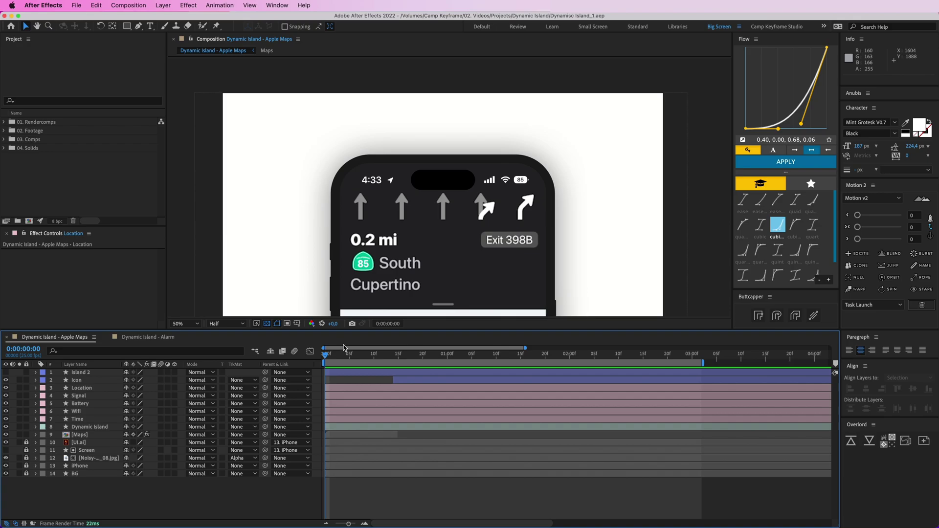
drag(328, 358, 508, 363)
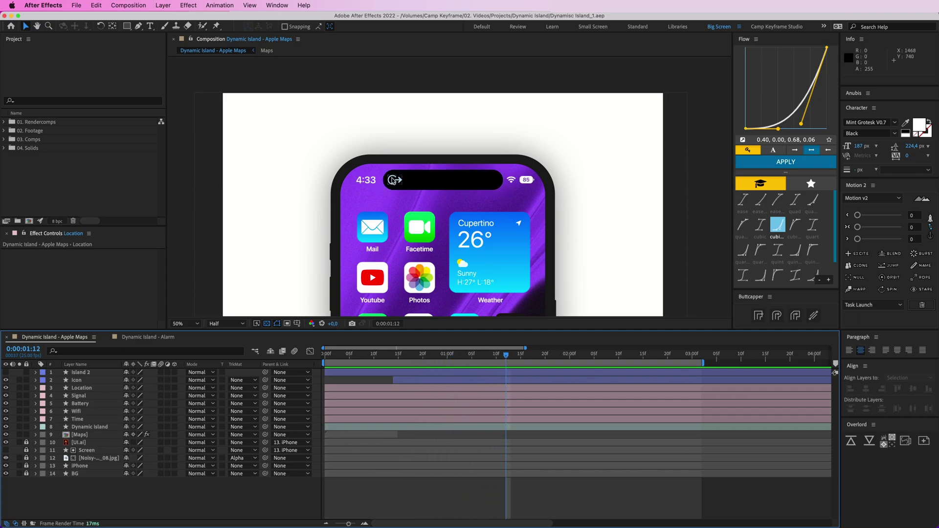
click(156, 338)
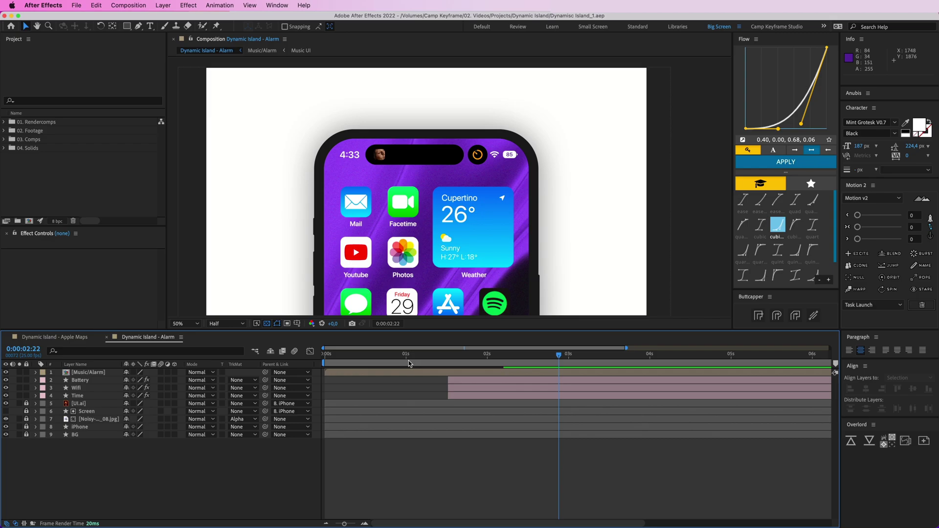
drag(409, 360, 477, 365)
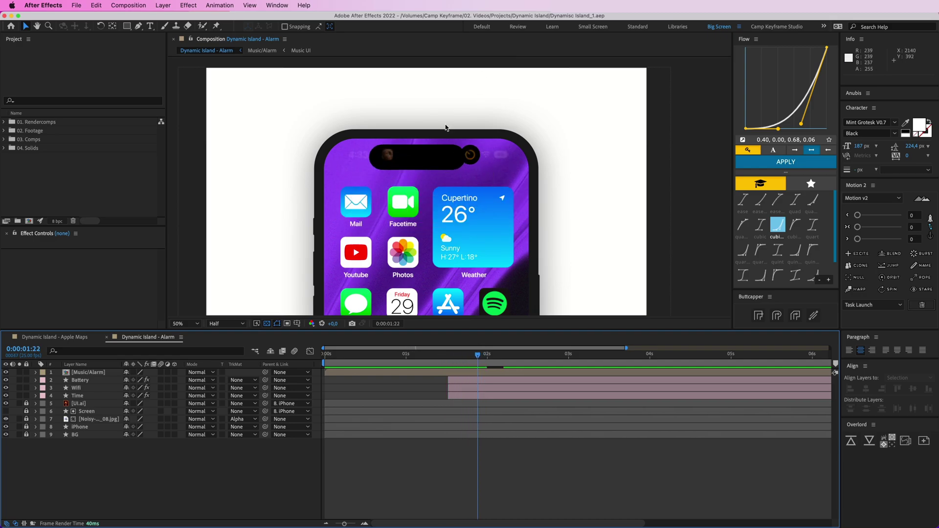
scroll(472, 162, up, 3)
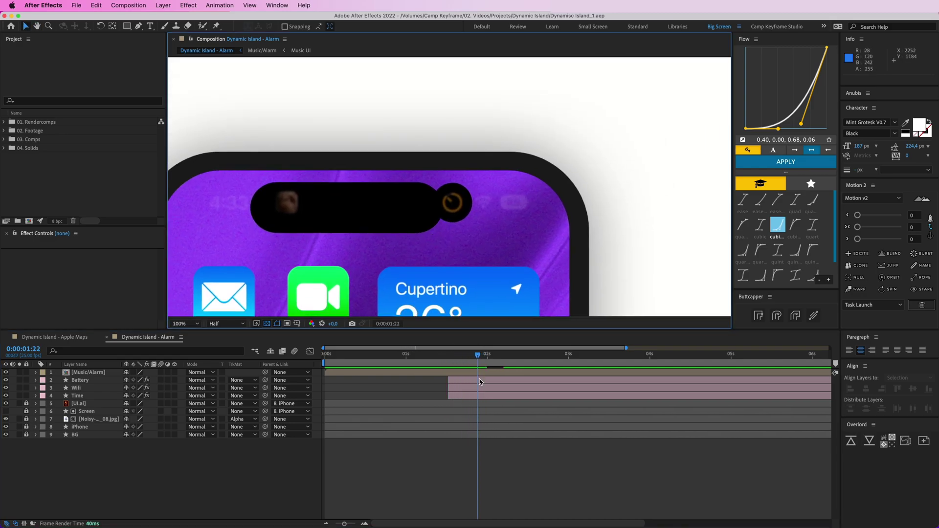
drag(481, 358, 451, 351)
scroll(455, 293, down, 3)
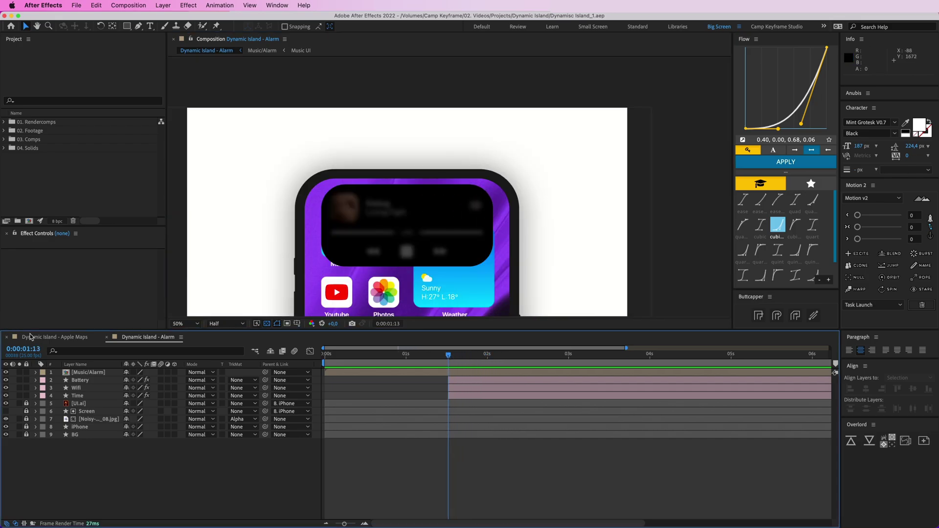
Compare the opening frames of the Apple Maps and Alarm compositions, ending back in the Apple Maps composition.
click(54, 337)
key(Home)
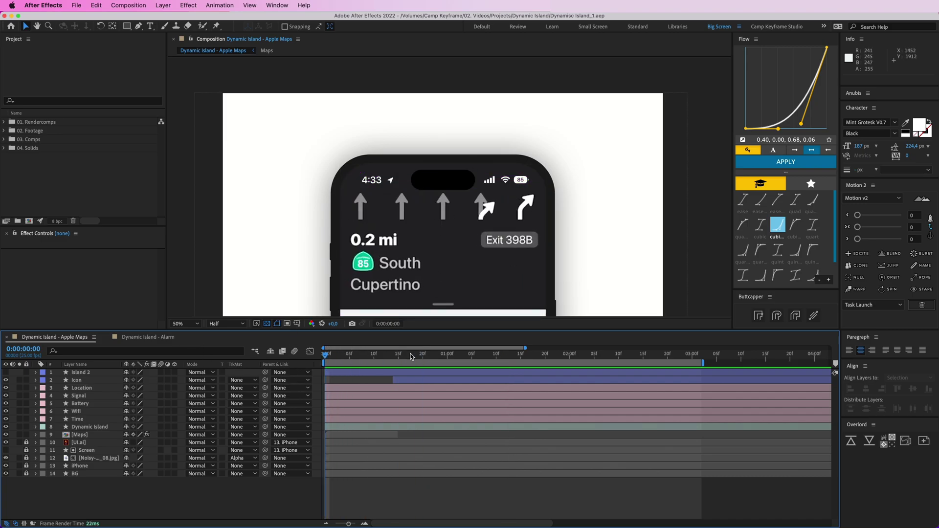
click(146, 338)
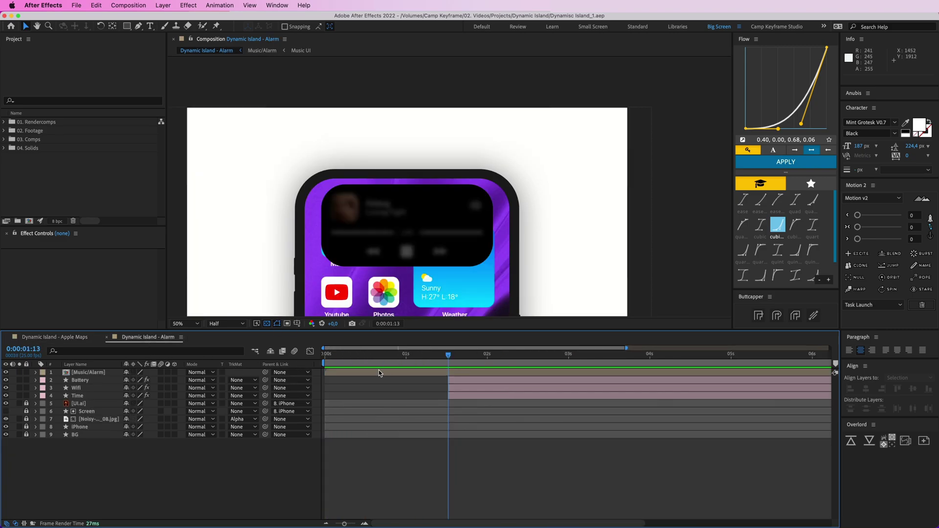
drag(378, 356, 303, 357)
drag(402, 257, 422, 246)
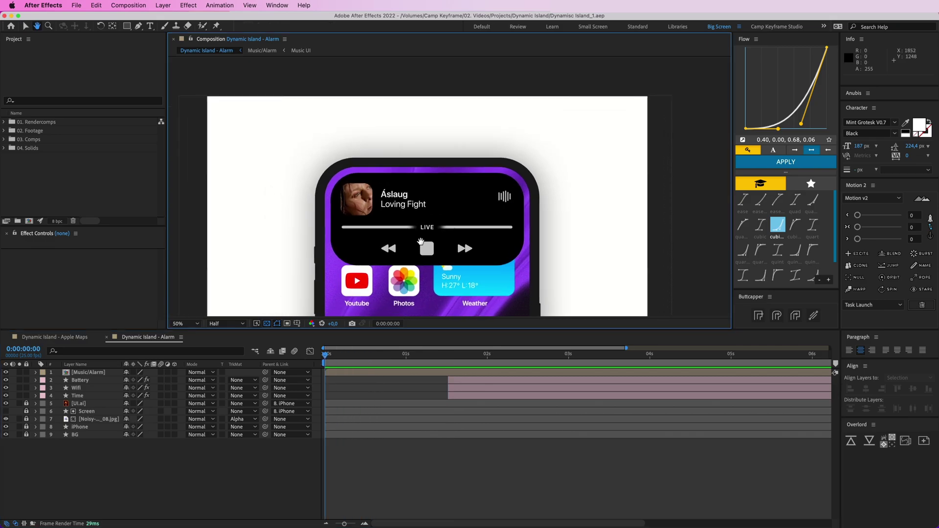
click(21, 340)
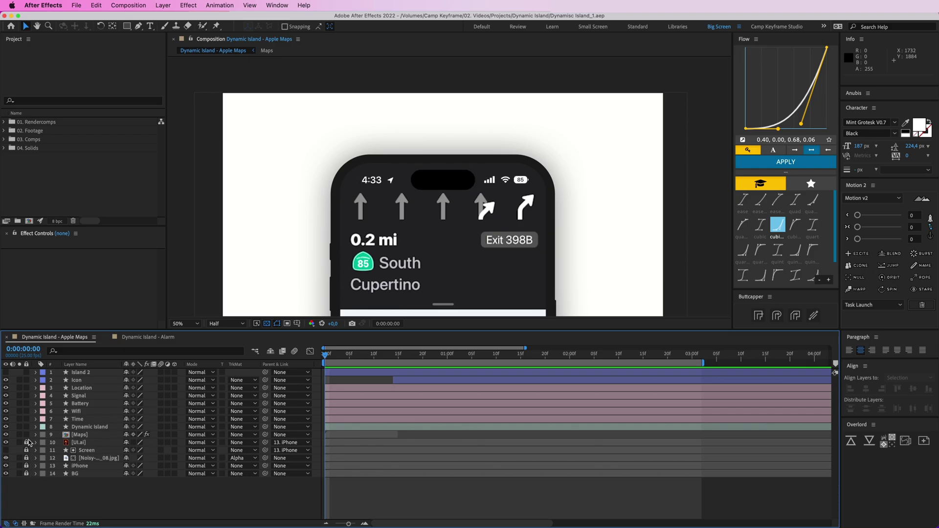
Unlock the layers from UI.ai down to BG, and lock the BG layer again.
drag(27, 443, 27, 473)
click(79, 473)
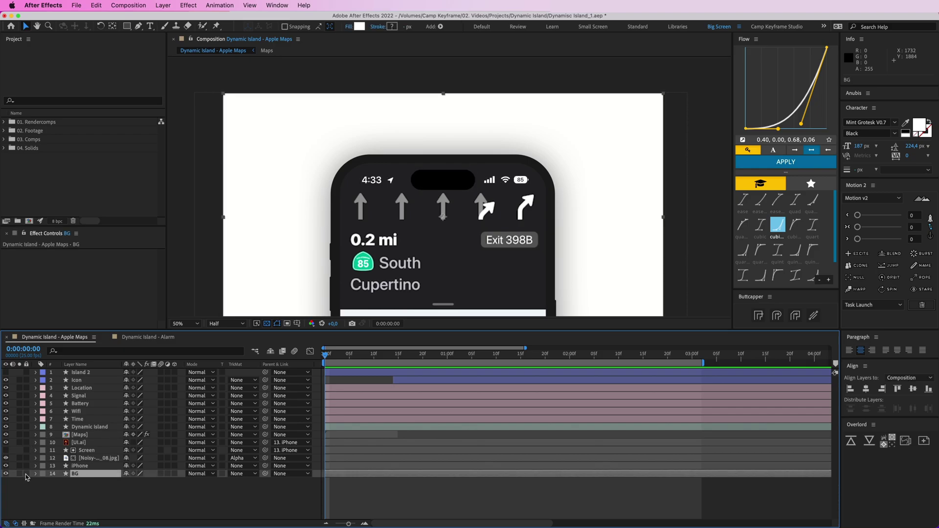
click(26, 474)
Try moving the iPhone layer, undo the move and lock the layer.
click(97, 467)
drag(439, 162, 408, 126)
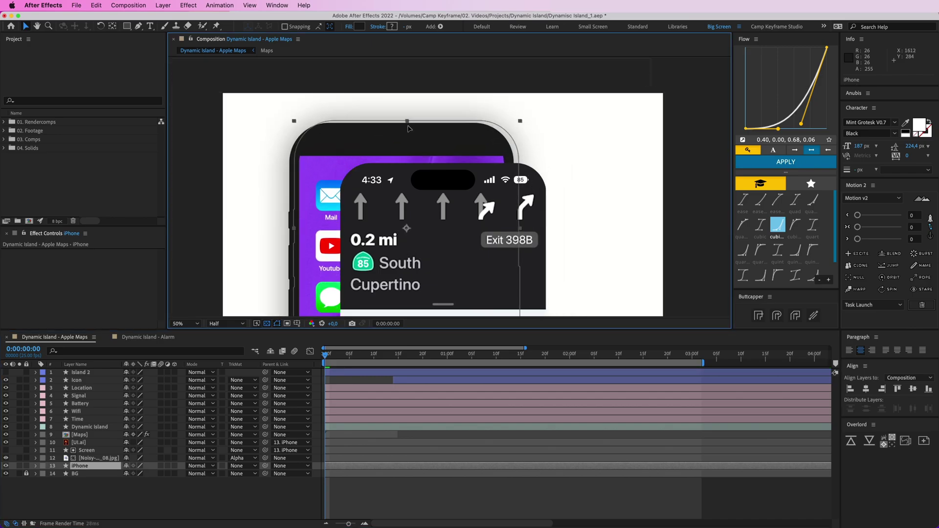
key(cmd+z)
key(cmd+z)
click(27, 466)
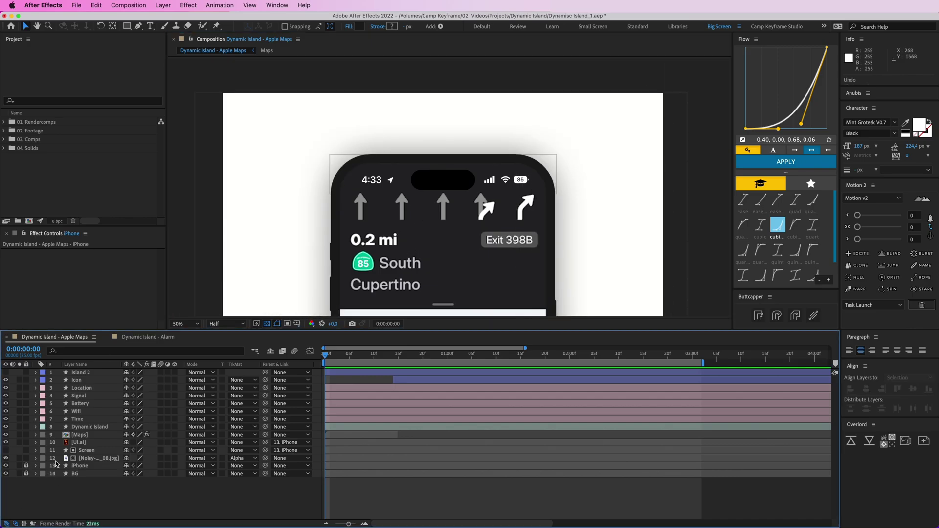
At frame 12, try shifting the Noisy-Gradient_08.jpg wallpaper upward, undo the move, and lock it along with its Screen matte.
click(98, 459)
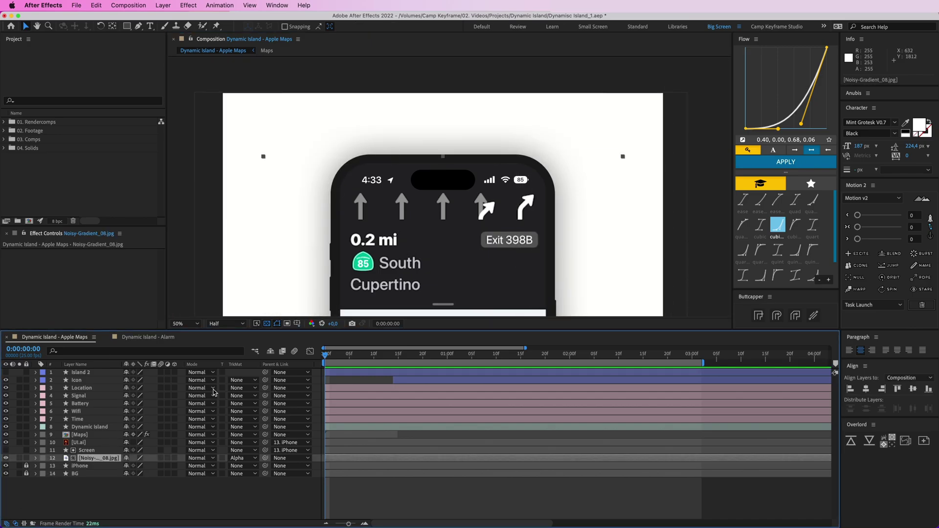
drag(364, 355, 383, 356)
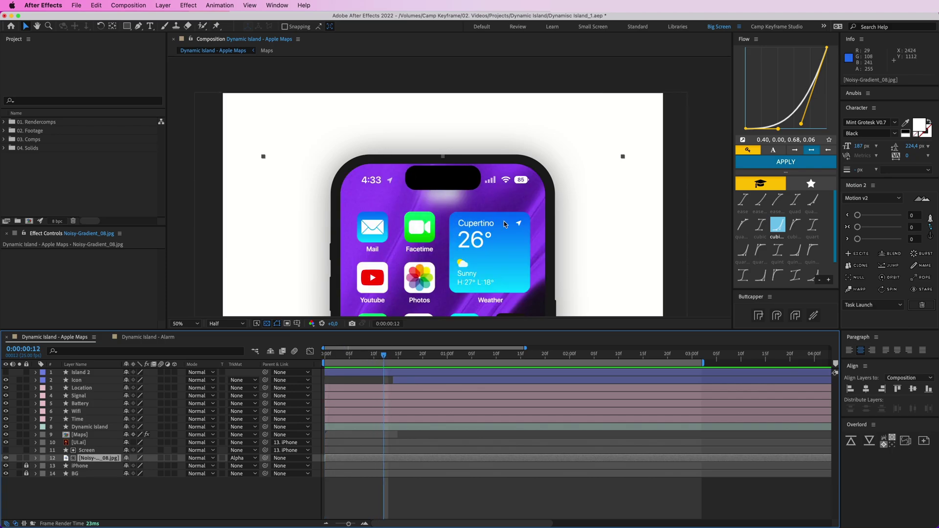
drag(540, 204, 538, 155)
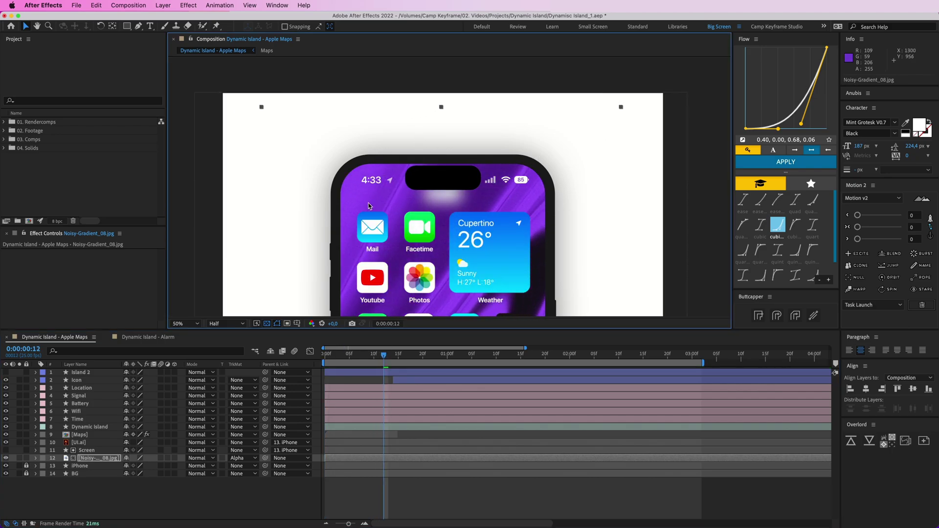
key(super+z)
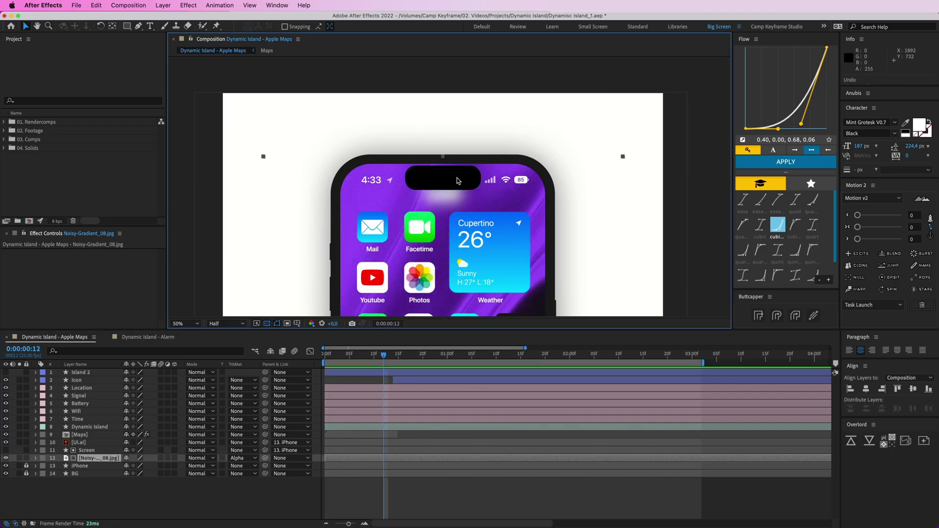
click(31, 451)
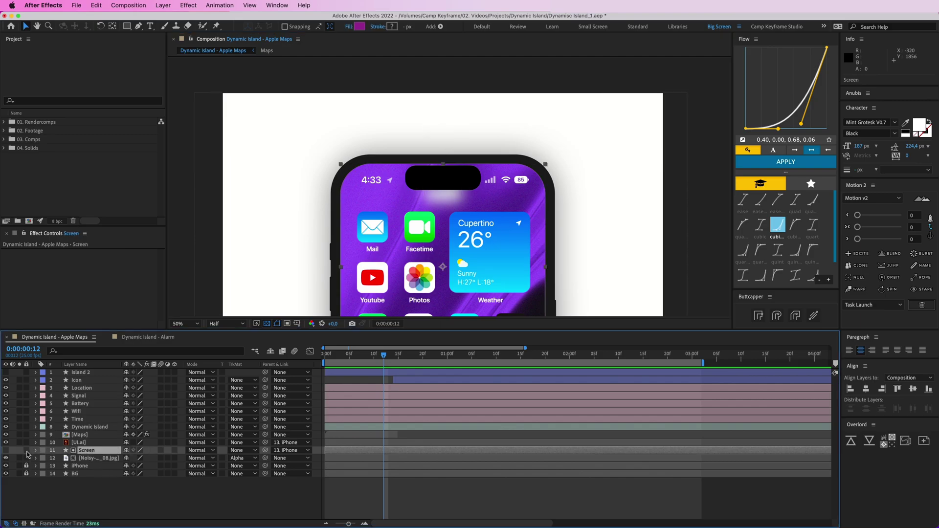
click(27, 451)
Try moving the UI.ai app icons away from the phone screen, undo the move and lock the layer.
click(78, 443)
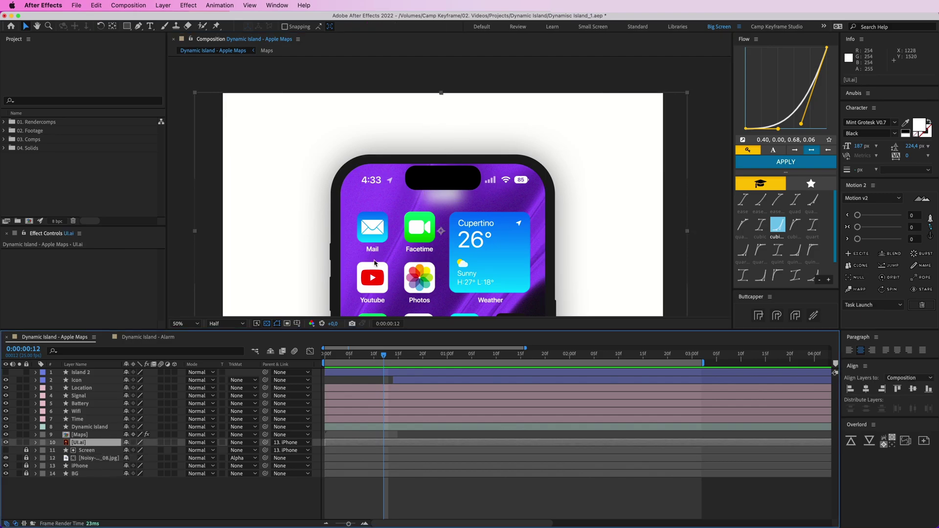
drag(453, 230, 457, 135)
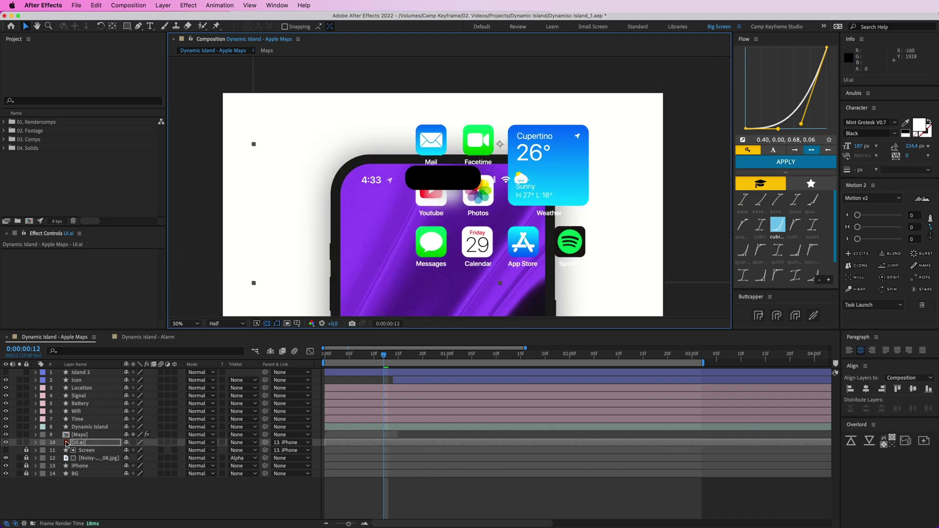
key(super+z)
click(26, 442)
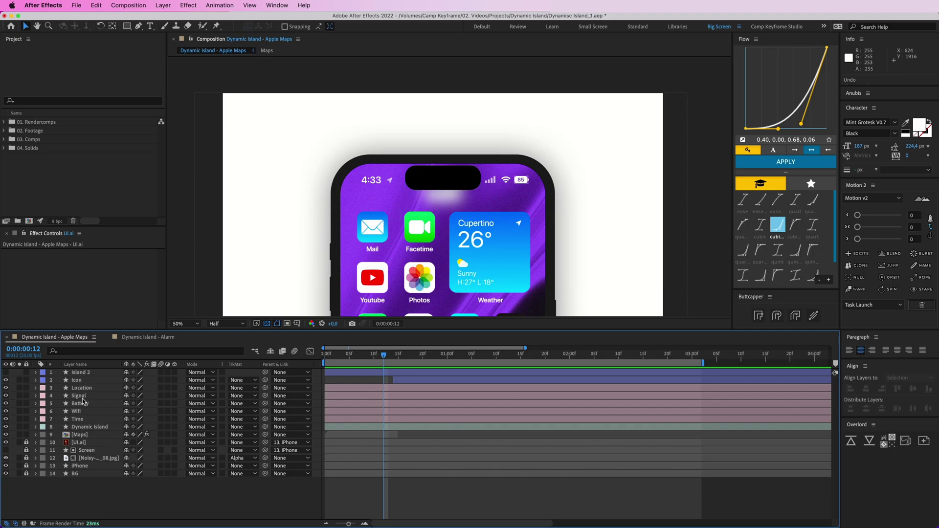
At frame 8, try moving the Dynamic Island layer slightly upward and undo the move.
click(91, 428)
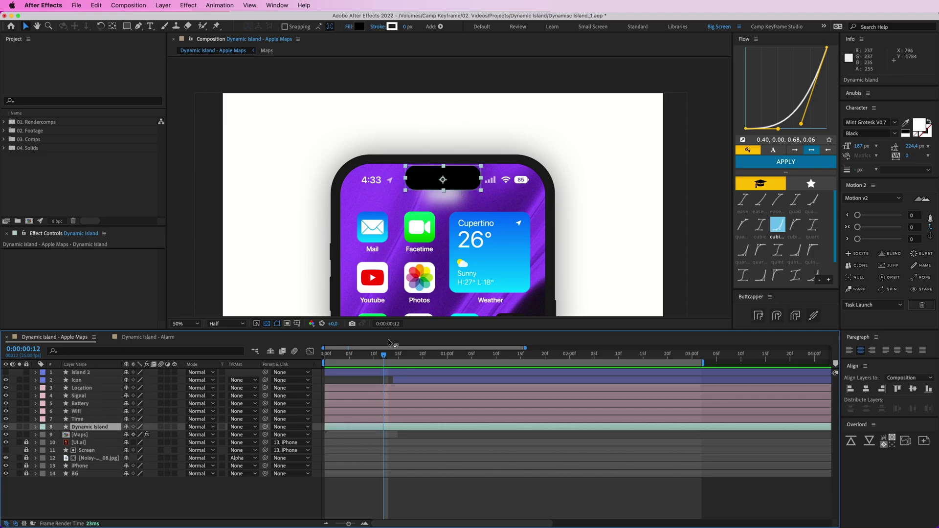
drag(384, 355, 364, 354)
drag(453, 184, 453, 172)
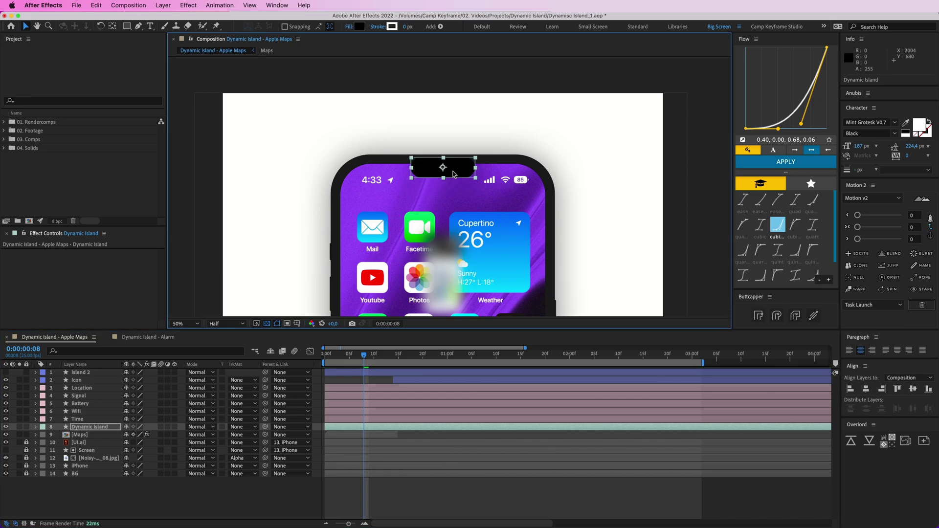
key(super+z)
Examine the status bar layers one by one from Time up to Location, and the Icon layer inside the expanded island.
click(83, 421)
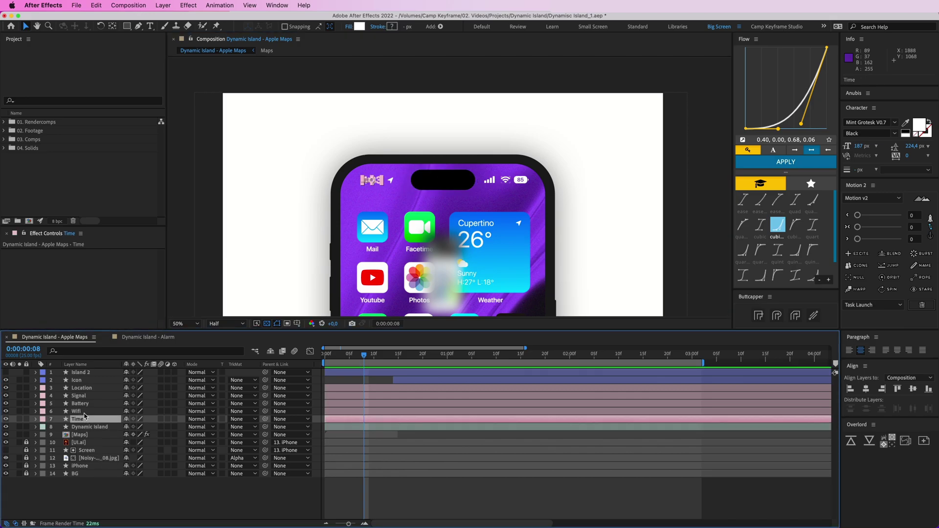
key(super+Up)
key(super+Up)
key(super+Up)
key(super+Up)
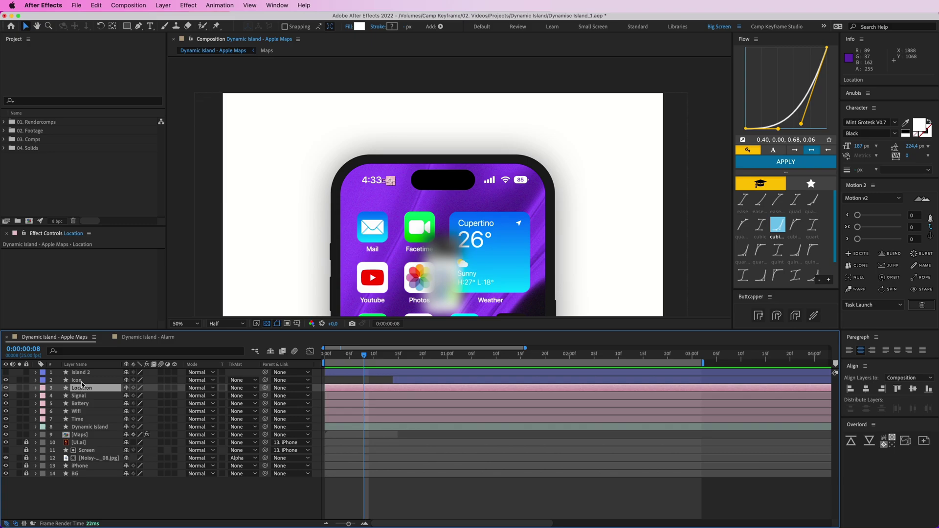
key(super+Up)
key(space)
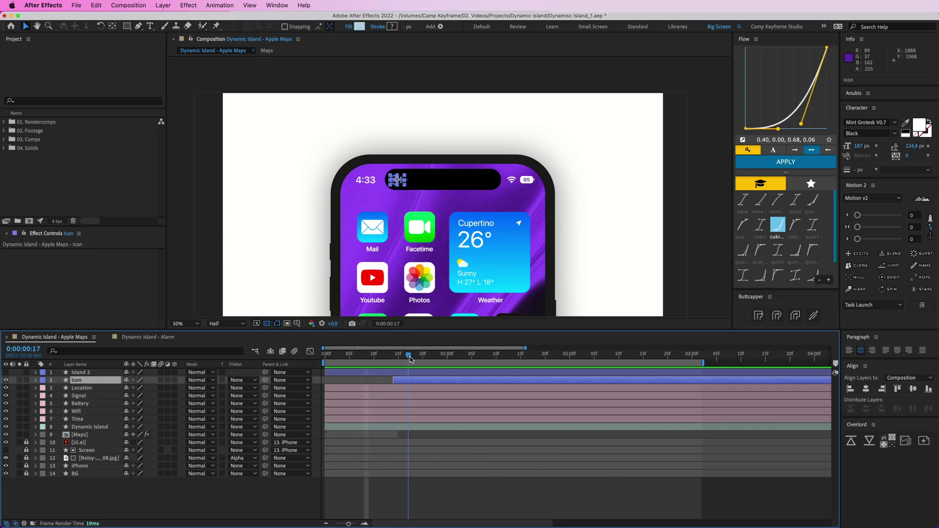
Delete the Island 2 layer from the Apple Maps composition.
click(88, 374)
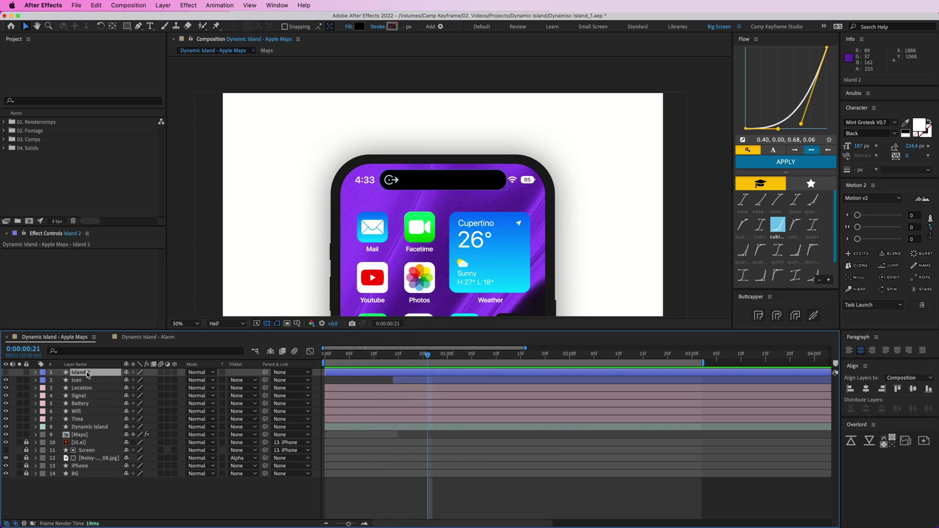
key(Delete)
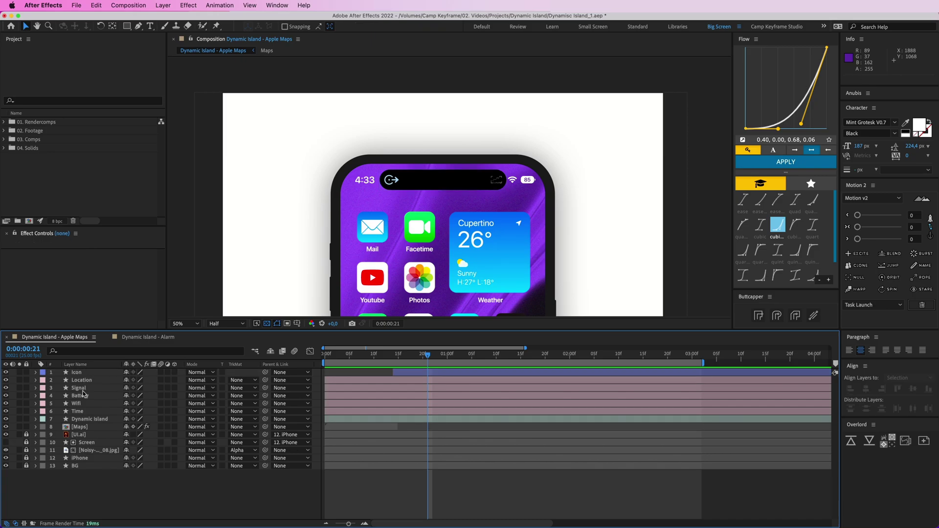
Check the Dynamic Island layer at frame 8, and open the Maps precomposition to examine its Apple Maps.jpg and Screenshot matte layers.
click(91, 420)
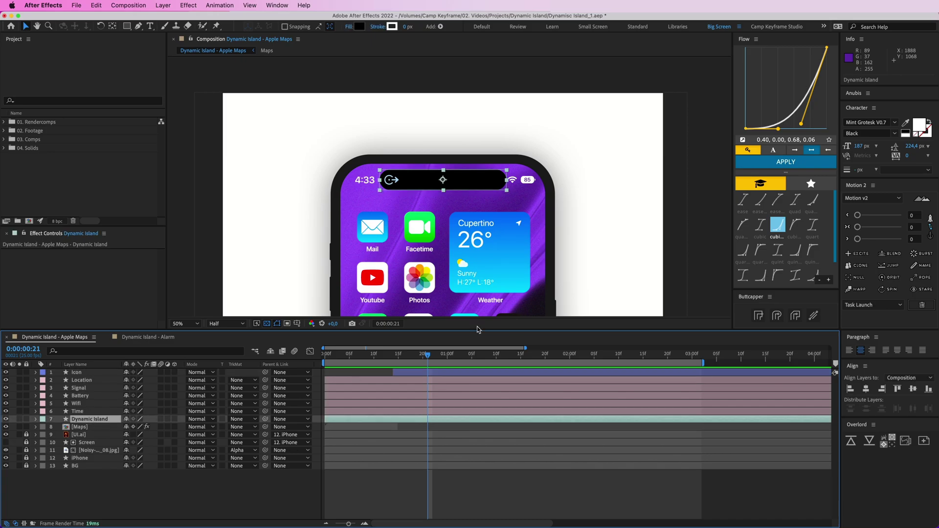
click(365, 357)
click(78, 427)
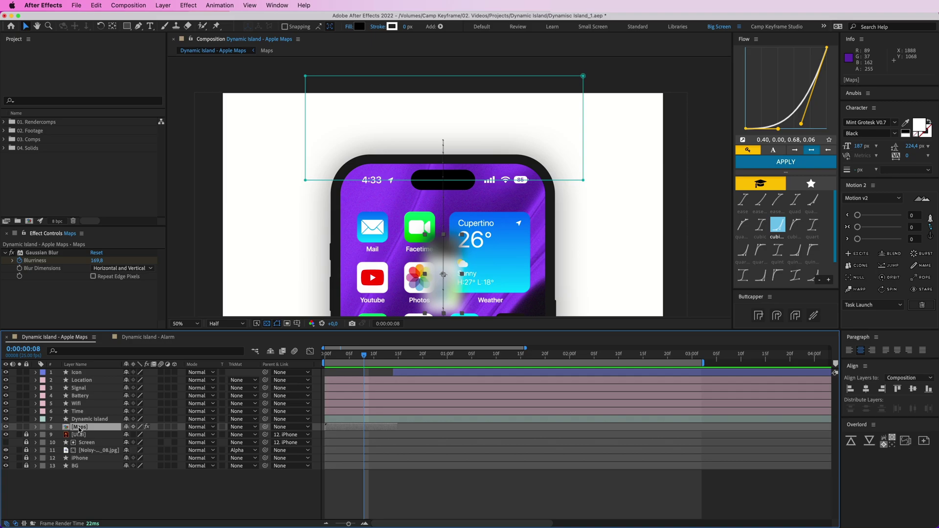
double_click(369, 427)
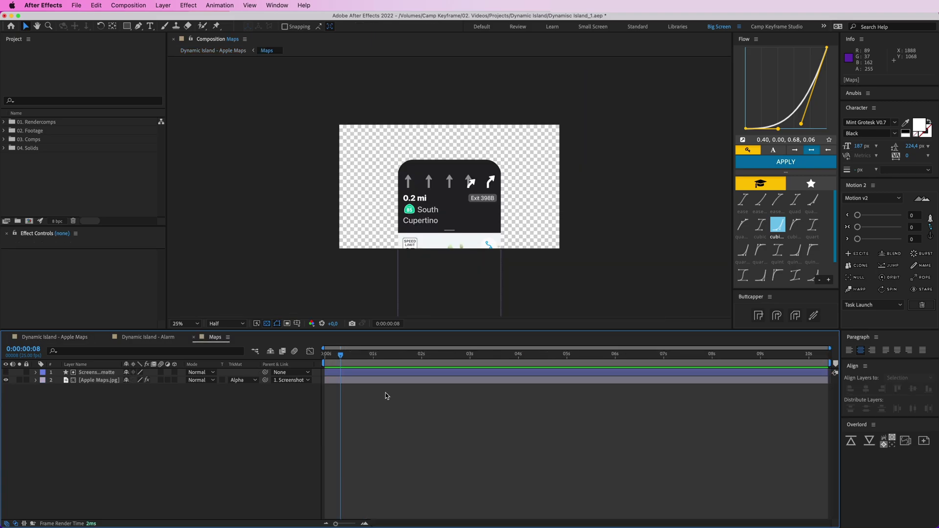
click(110, 381)
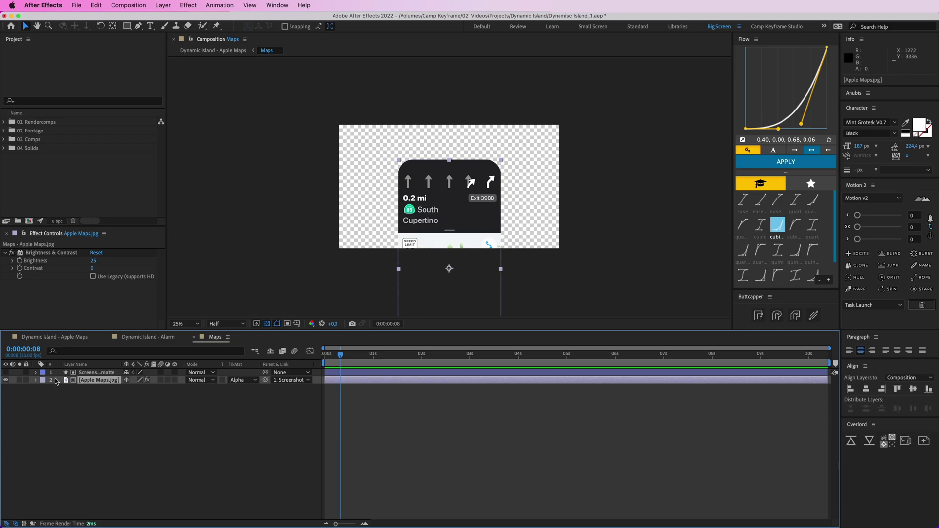
click(108, 373)
click(416, 398)
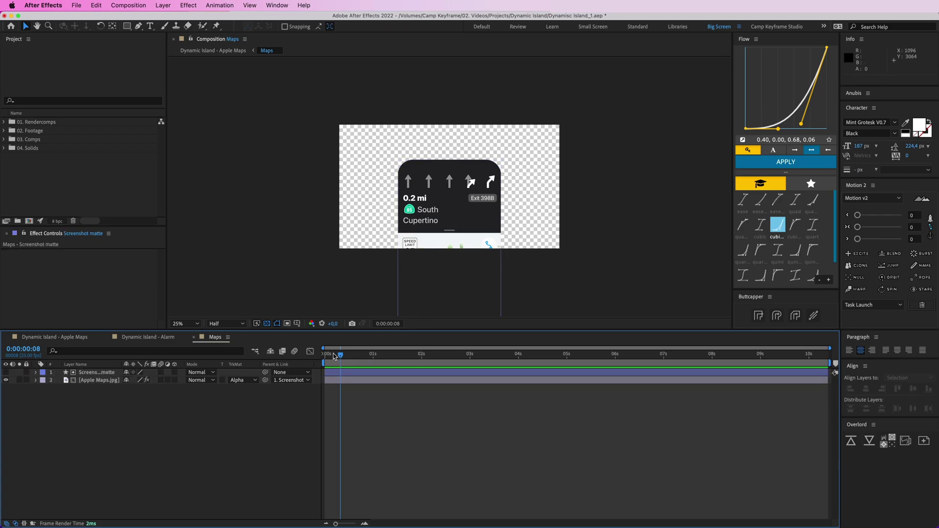
Close the Maps precomposition and return to the first frame of the Dynamic Island - Apple Maps composition with no layer selected.
mouse_move(334, 357)
mouse_down()
mouse_move(510, 357)
mouse_move(326, 357)
mouse_up()
key(super+w)
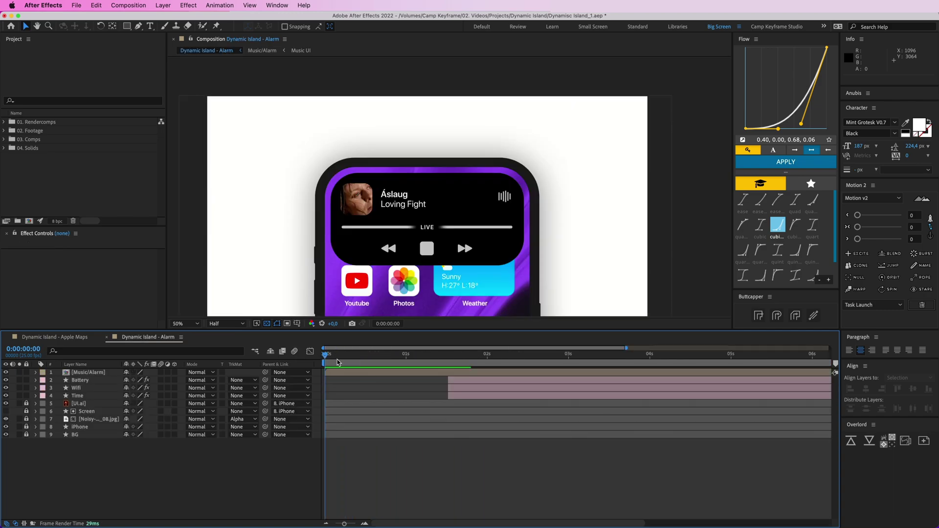
click(78, 337)
click(411, 503)
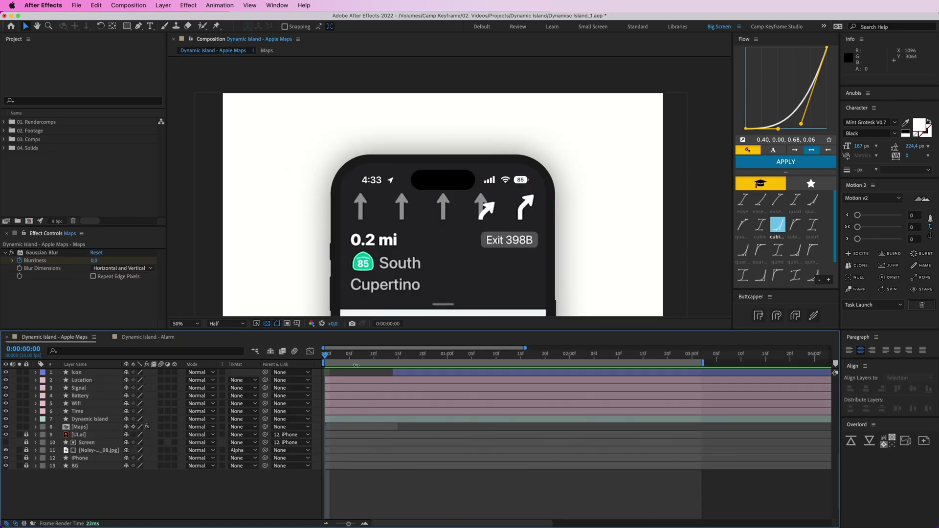
Reveal the keyframed properties of the Maps layer and check its Mask Path keyframes.
click(348, 428)
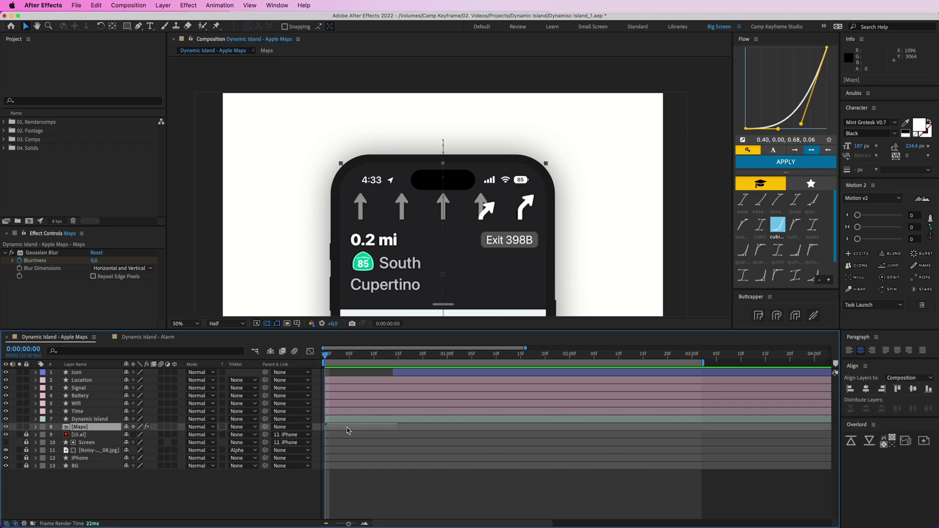
key(u)
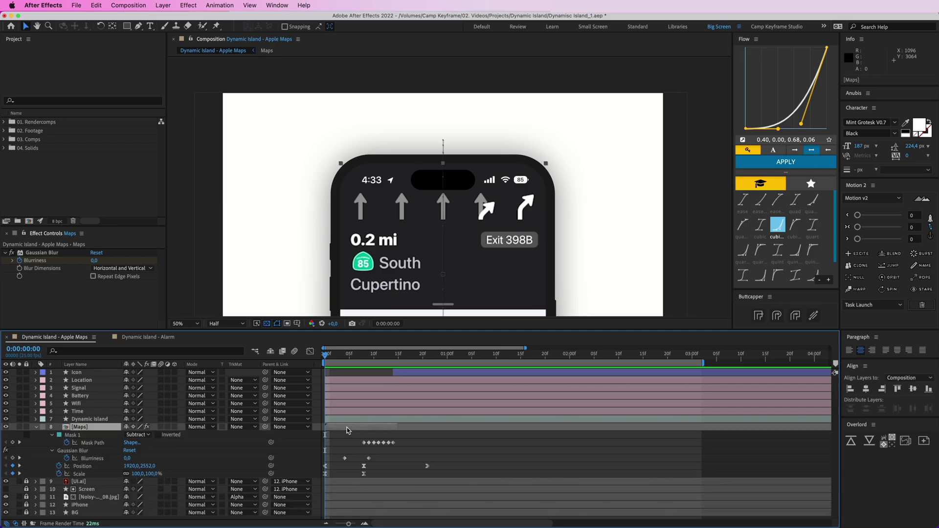
click(364, 525)
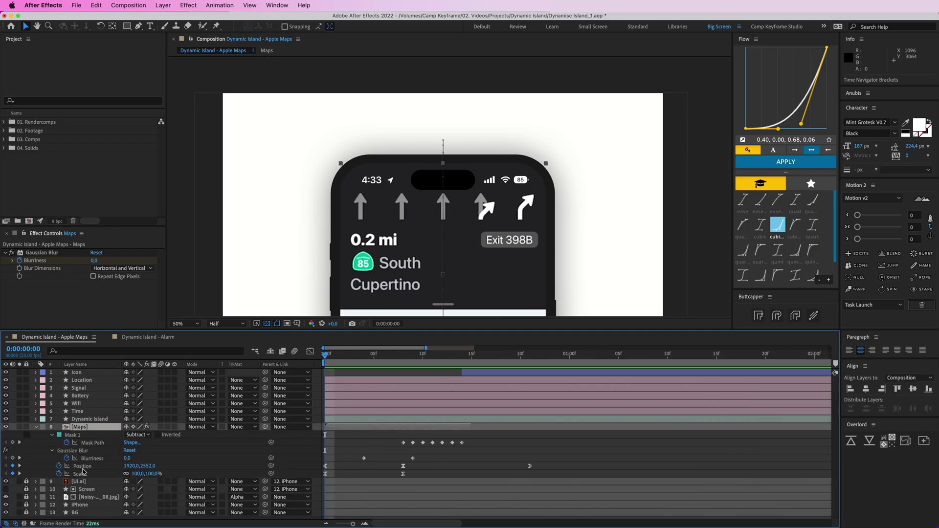
click(86, 444)
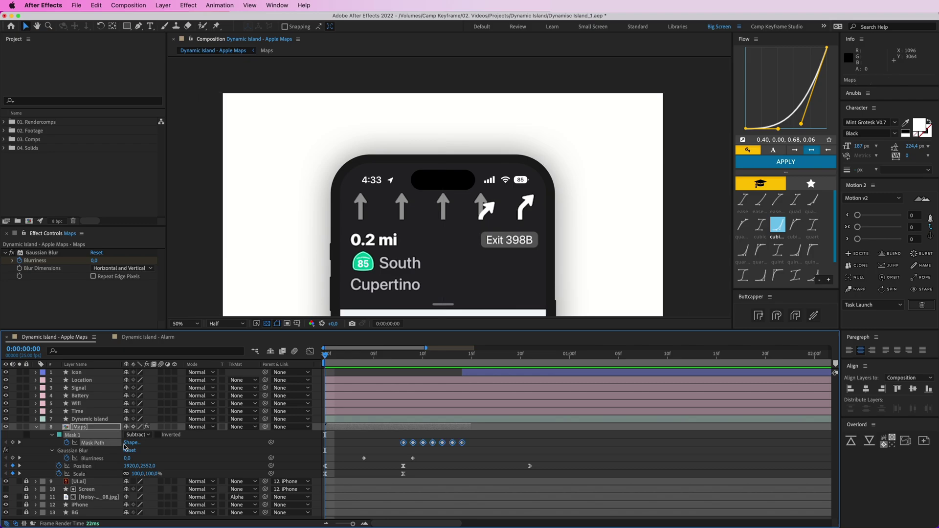
click(390, 435)
Check the Maps layer's shrinking motion at frame 8 and frame by frame back to frame 3.
click(403, 354)
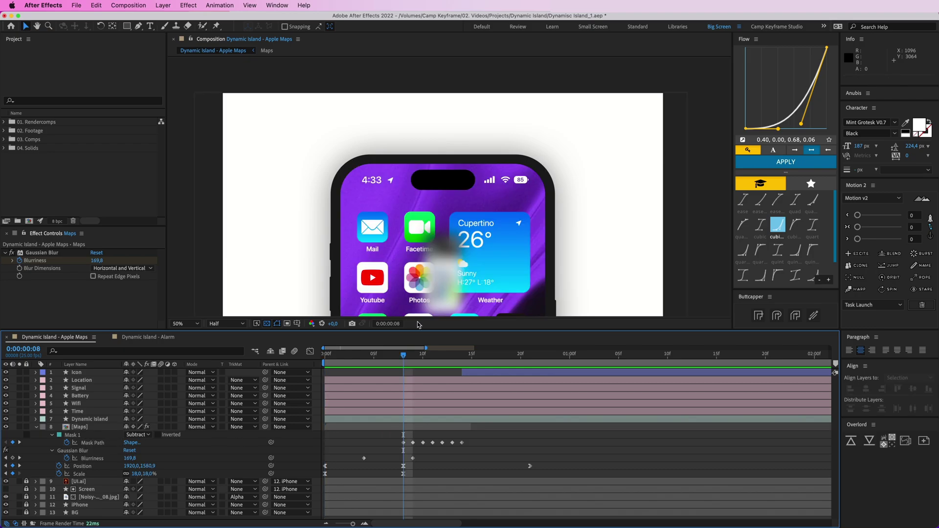
key(Page_Up)
key(Page_Up)
key(Page_Up)
key(Page_Up)
key(Page_Up)
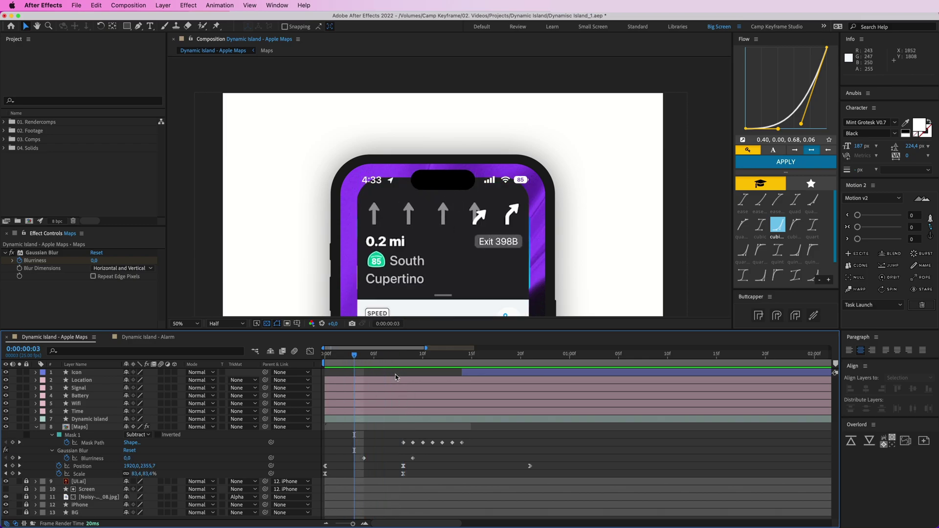
Examine the Maps layer's Mask Path animation frame by frame from frame 8 to frame 15.
click(403, 354)
click(93, 442)
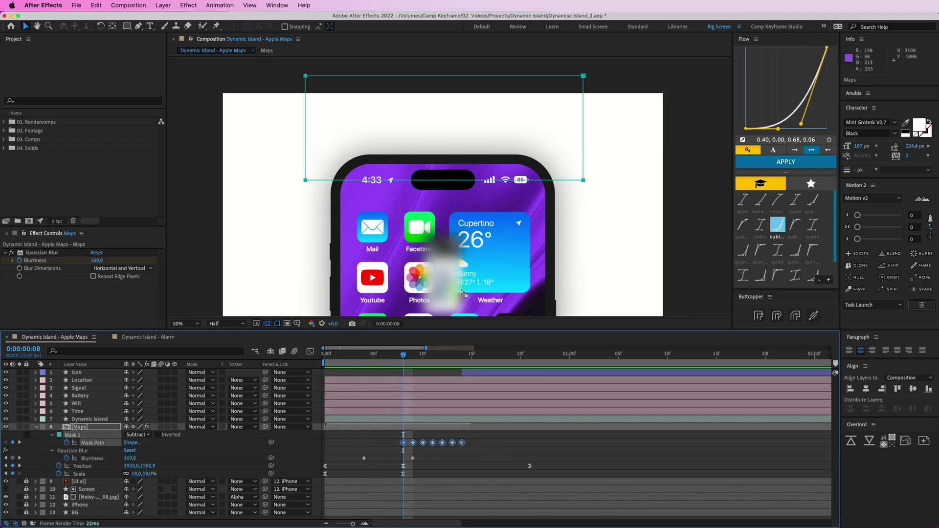
key(Page_Down)
key(Page_Down)
key(Page_Down)
key(Page_Down)
key(Page_Down)
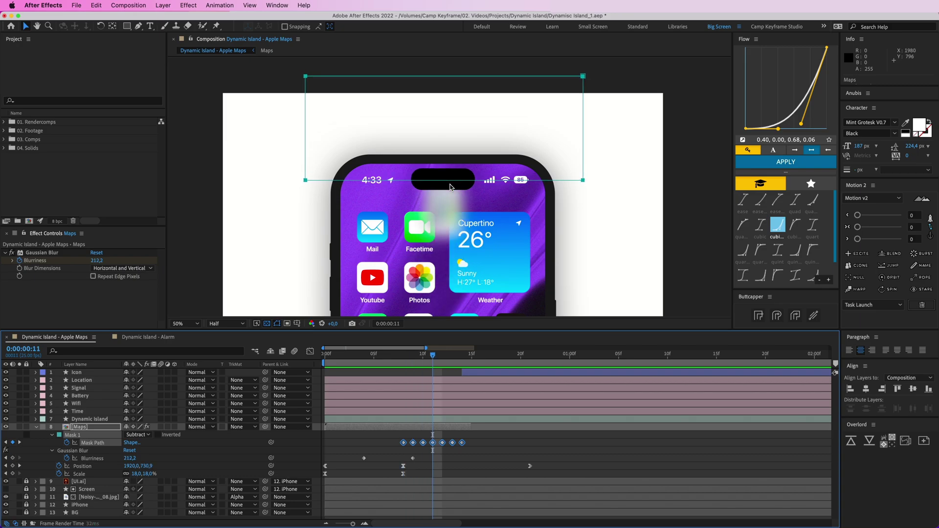
key(Page_Down)
key(Page_Down)
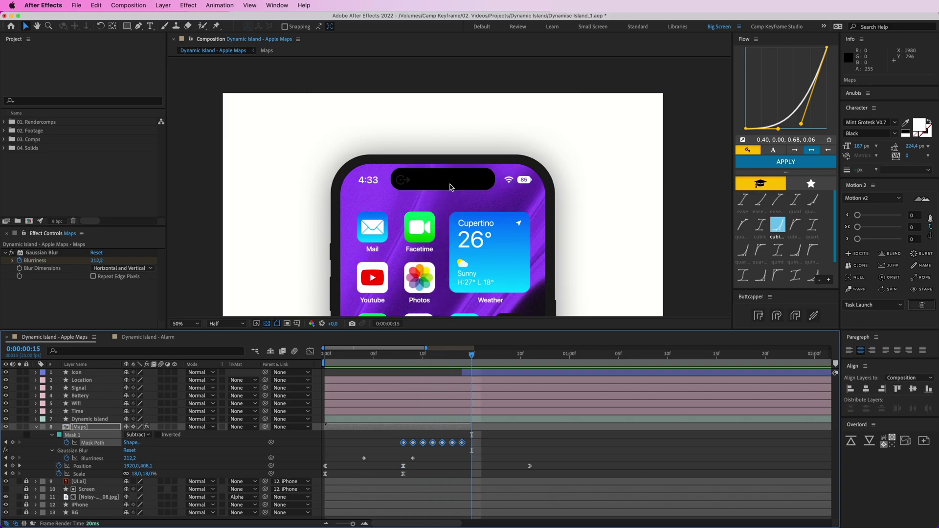
Review the Maps mask animation backwards to frame 7, deselect it and return to the first frame.
key(Page_Up)
key(Page_Up)
key(Page_Up)
key(Page_Up)
key(Page_Up)
key(Page_Up)
key(Page_Up)
key(Page_Up)
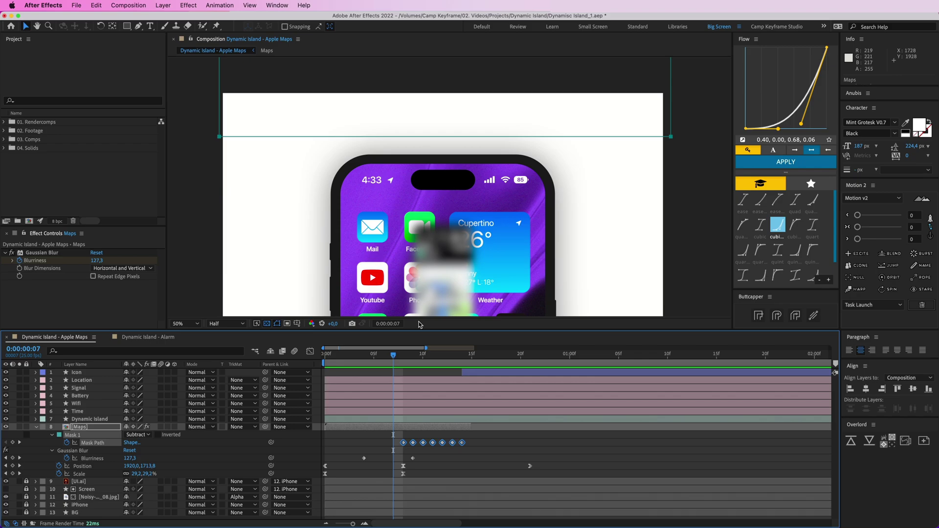
click(346, 446)
drag(353, 357, 320, 376)
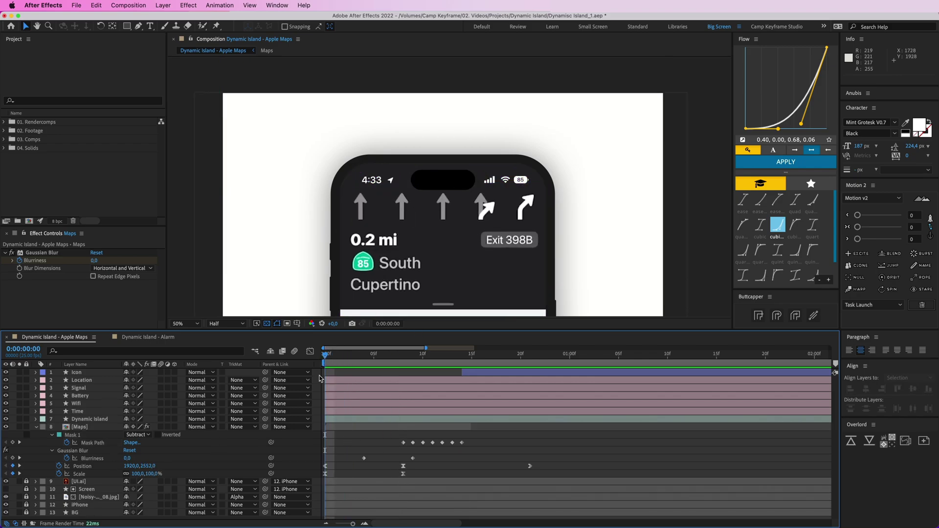
Examine the Maps layer's Position and Scale animation from the first frame to frame 4 with the whole layer in view.
click(341, 429)
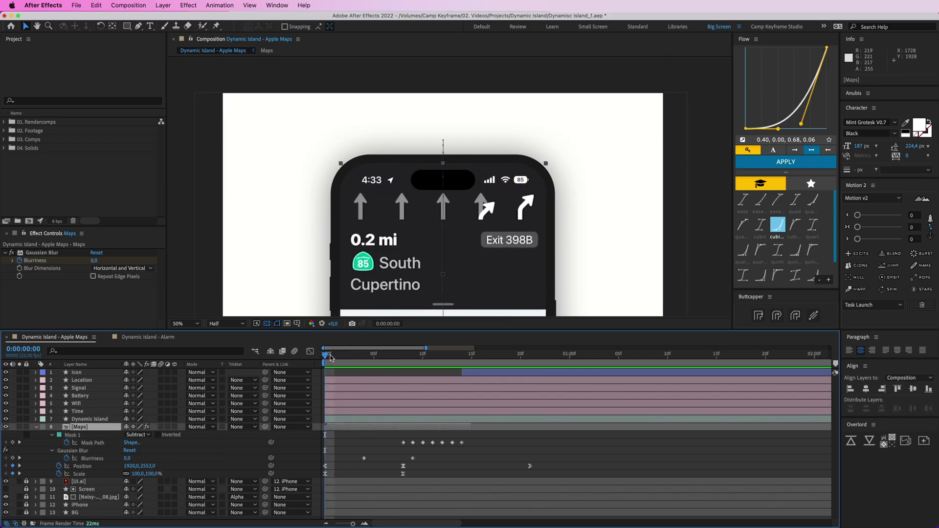
key(comma)
drag(484, 224, 480, 143)
key(v)
mouse_move(327, 358)
mouse_down()
mouse_move(397, 361)
mouse_move(334, 361)
mouse_up()
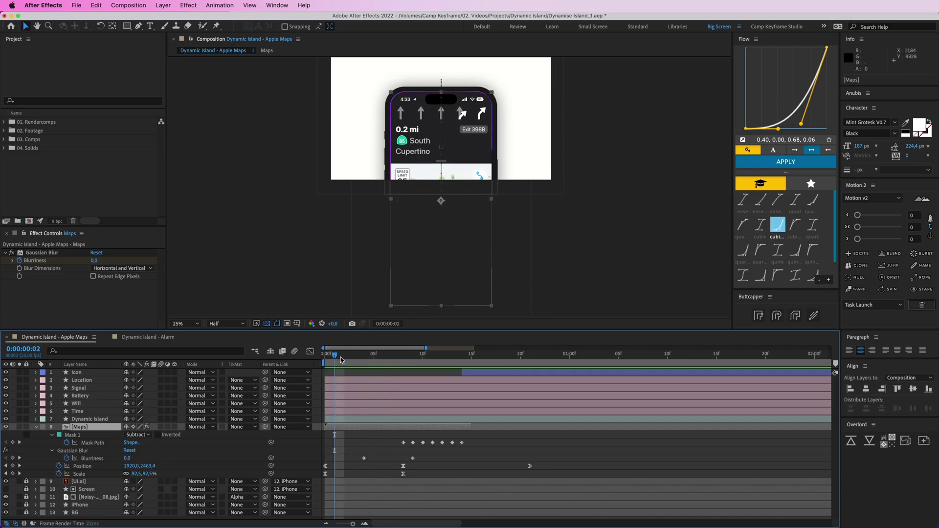
drag(341, 360, 362, 359)
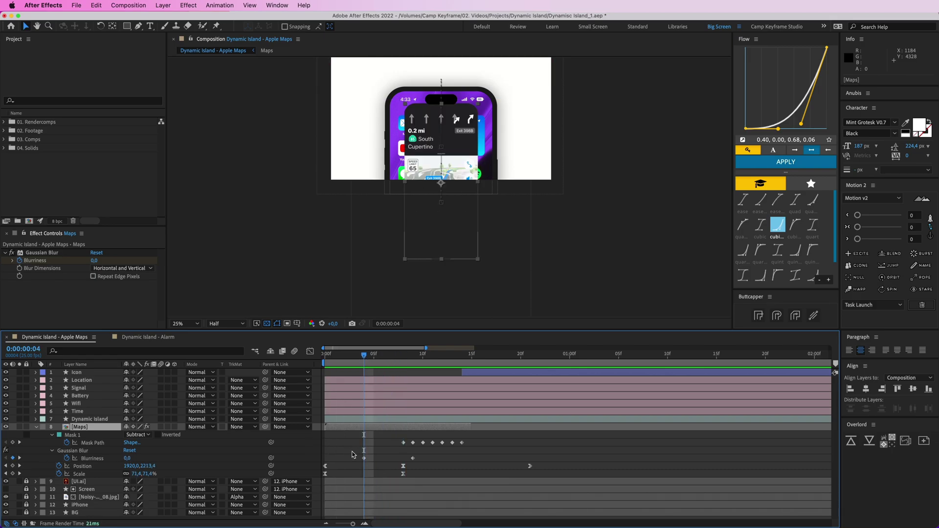
Examine the Gaussian Blur Blurriness keyframes of the Maps layer at frames 4 and 9.
drag(357, 462, 425, 463)
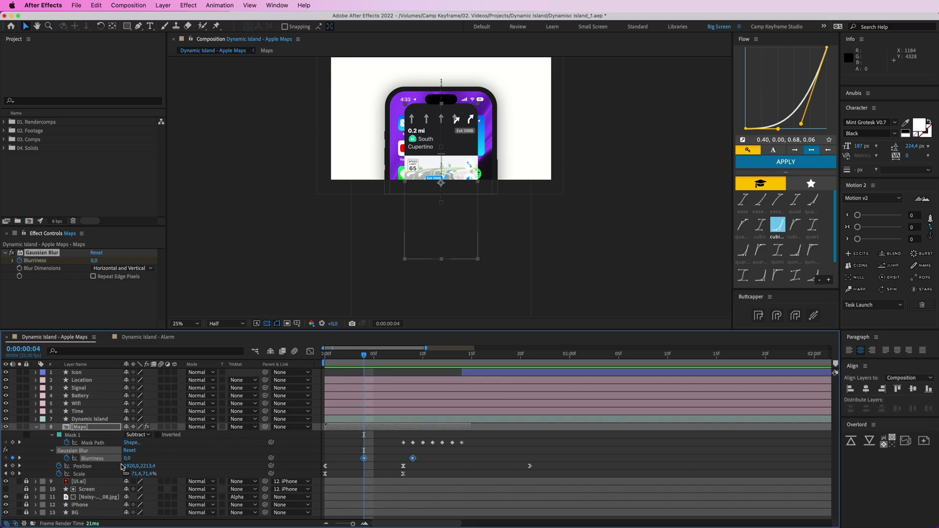
click(368, 448)
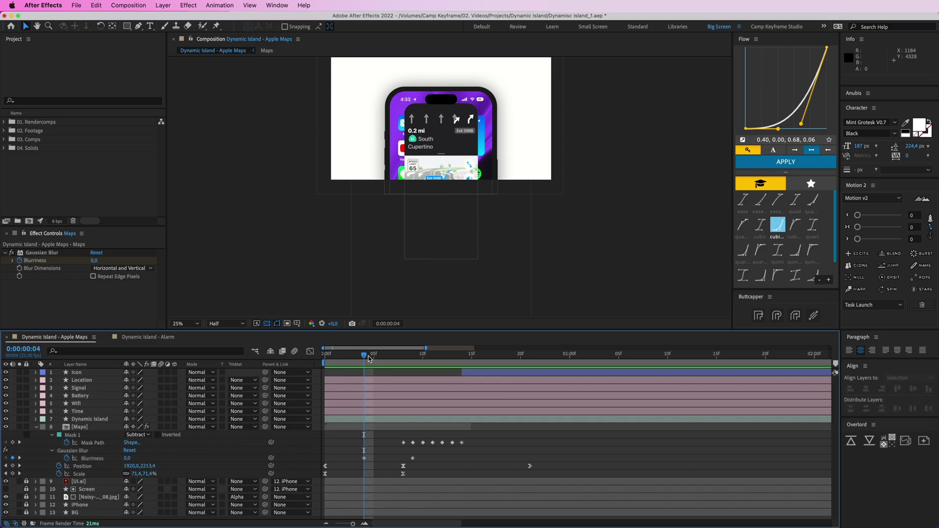
drag(368, 359, 413, 359)
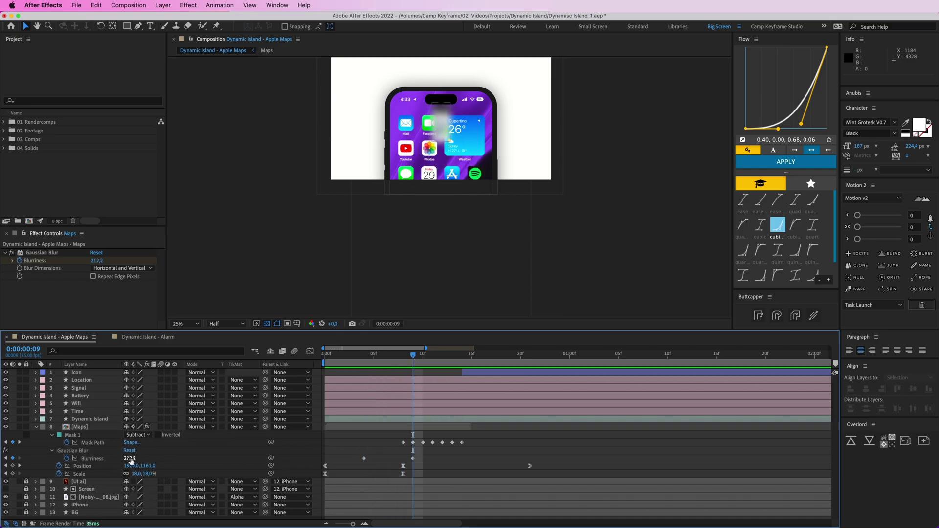
drag(500, 123, 498, 162)
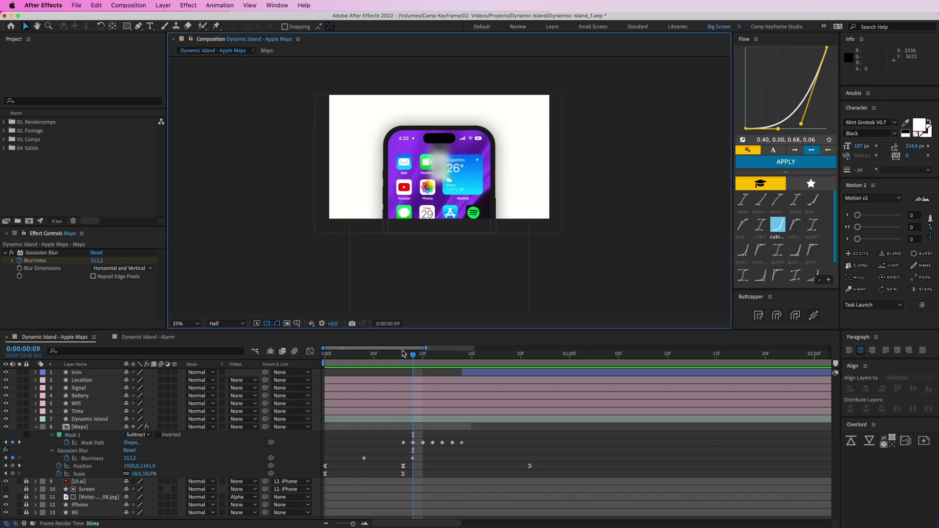
Inspect the blurred, scaled-down Maps layer up close at frame 8.
mouse_move(402, 356)
mouse_down()
mouse_move(345, 356)
mouse_move(501, 362)
mouse_move(403, 364)
mouse_up()
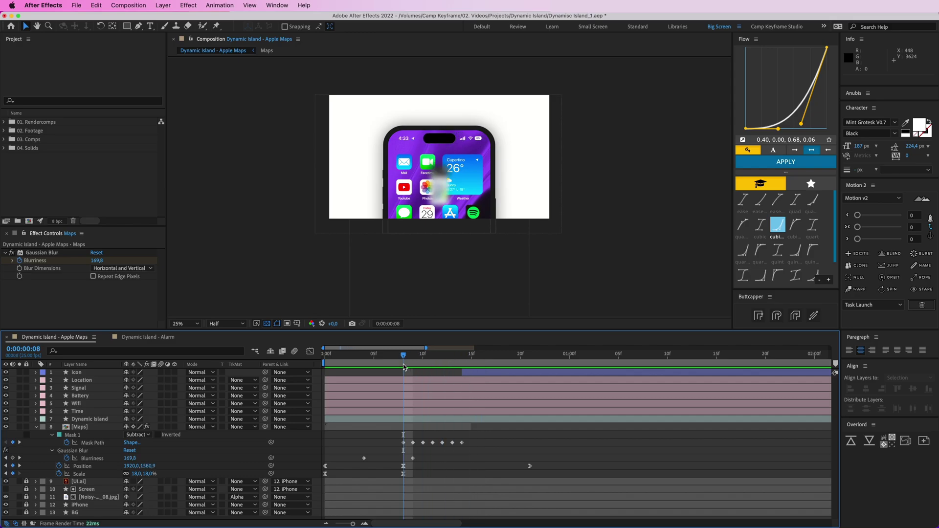
key(period)
key(space)
drag(482, 244, 458, 314)
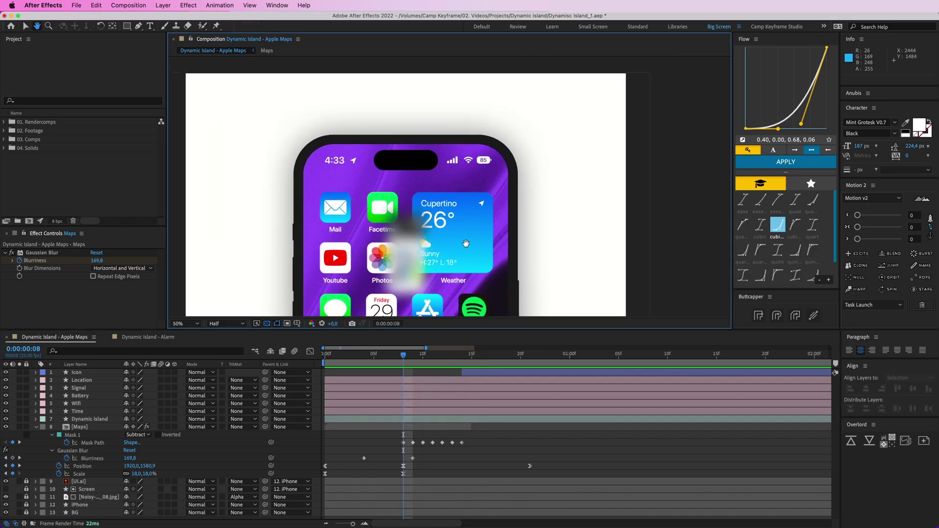
Collapse the Maps layer's properties and play a preview of the Apple Maps animation.
click(80, 427)
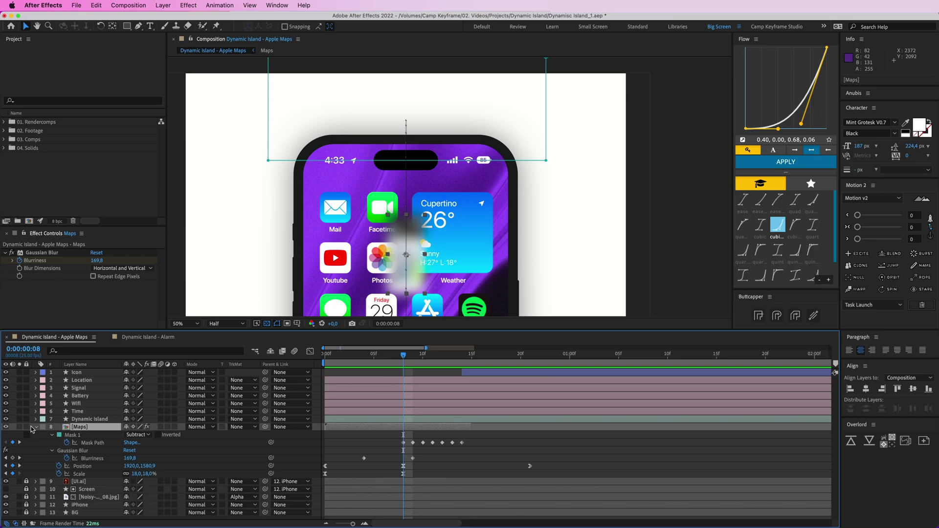
key(u)
drag(407, 356, 377, 358)
key(space)
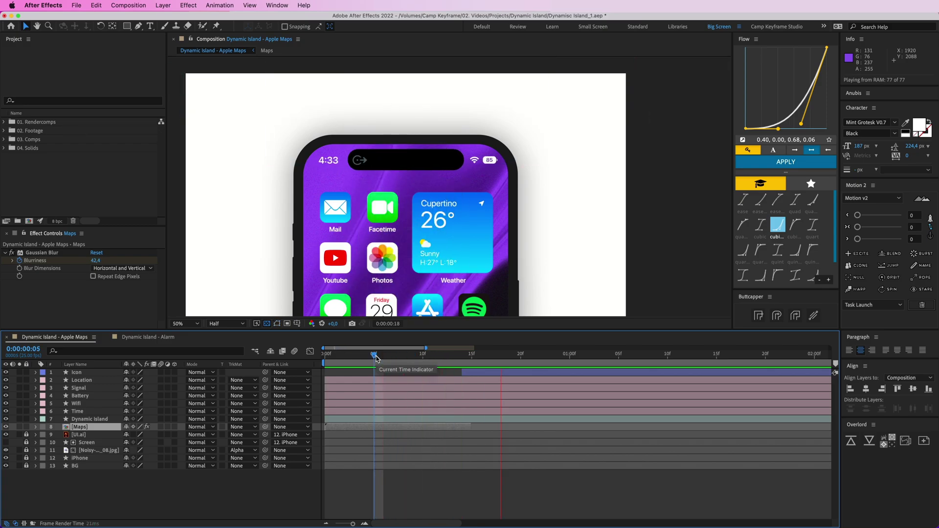
key(space)
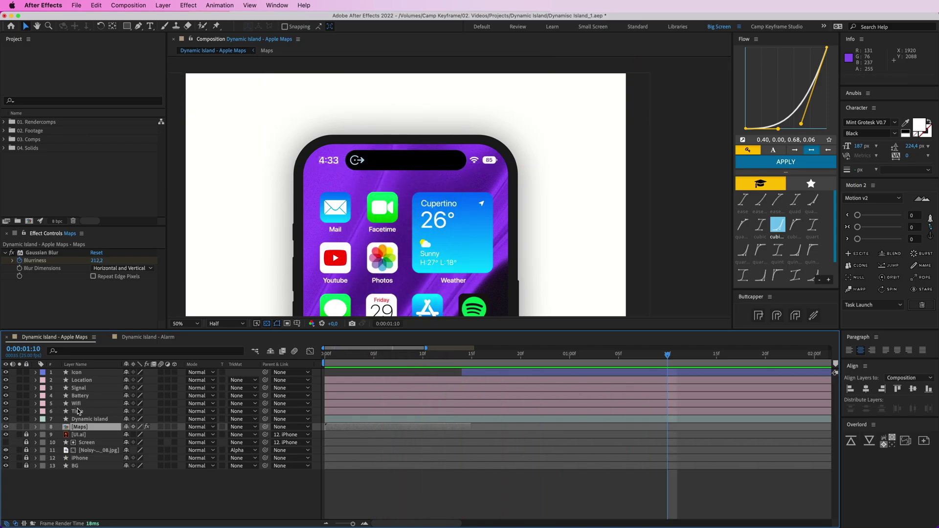
Reveal the keyframes of the five status bar layers from Location down to Time.
drag(78, 412, 126, 384)
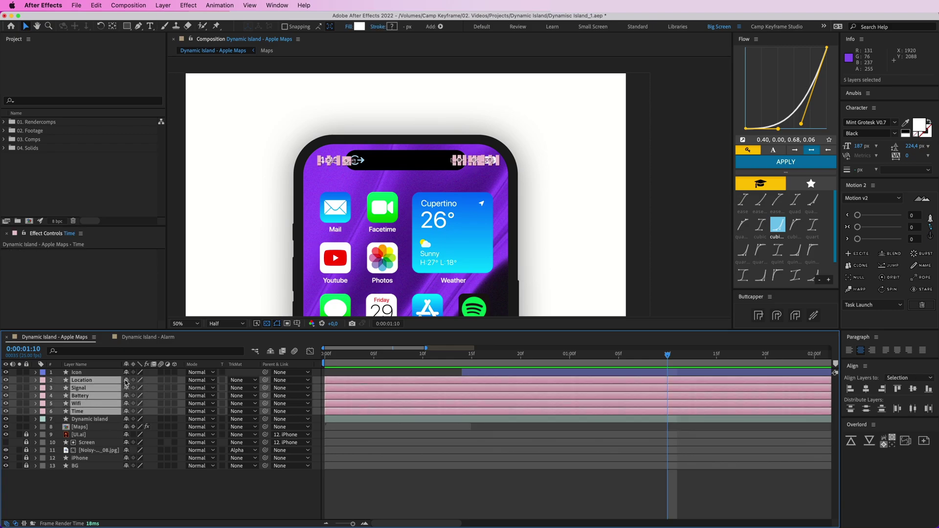
key(u)
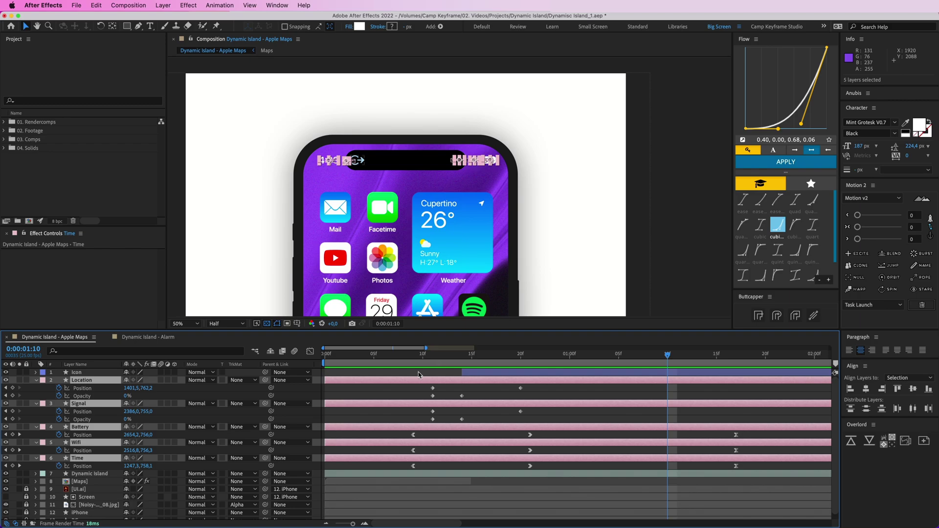
click(405, 412)
Examine the Battery, Wifi and Time layers up close at their first Position keyframes on frame 9.
click(414, 427)
shift+click(421, 458)
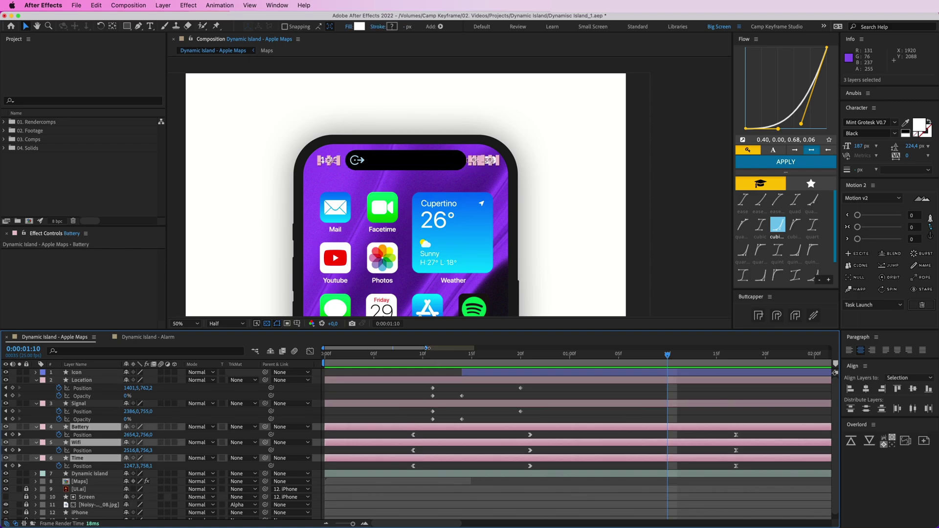
click(413, 357)
key(.)
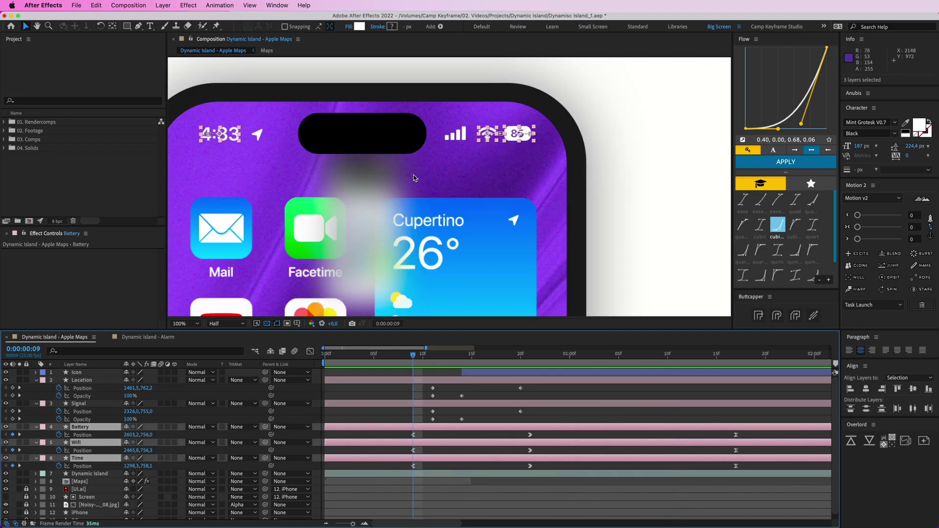
drag(407, 122, 463, 157)
key(v)
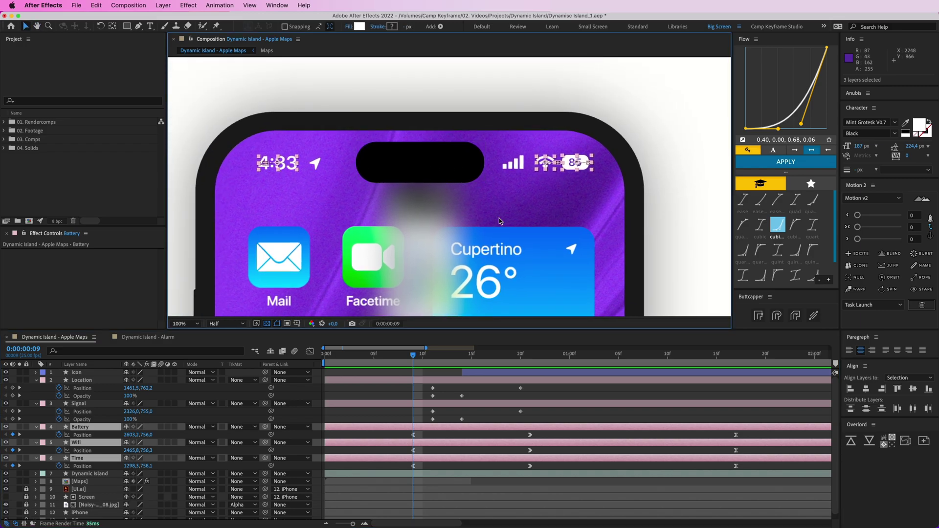
mouse_move(414, 357)
mouse_down()
mouse_move(666, 368)
mouse_move(423, 363)
mouse_up()
Examine the Position and Opacity animation of the Location and Signal layers between frames 10 and 13, then go back to frame 7.
click(440, 380)
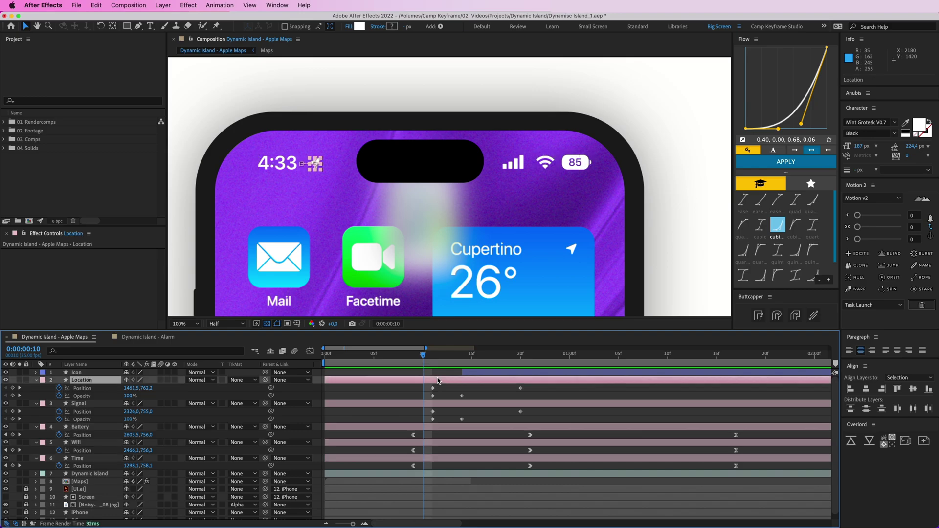
shift+click(450, 406)
drag(397, 361, 424, 359)
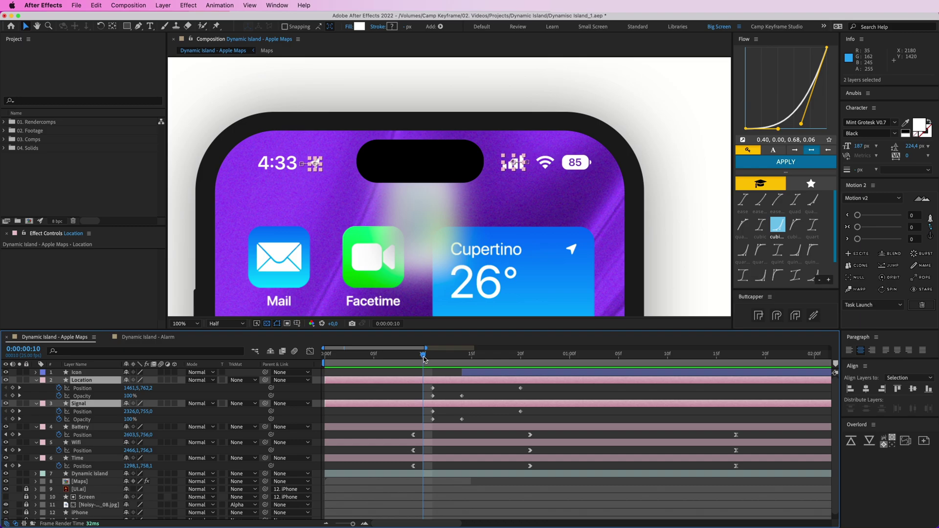
click(420, 376)
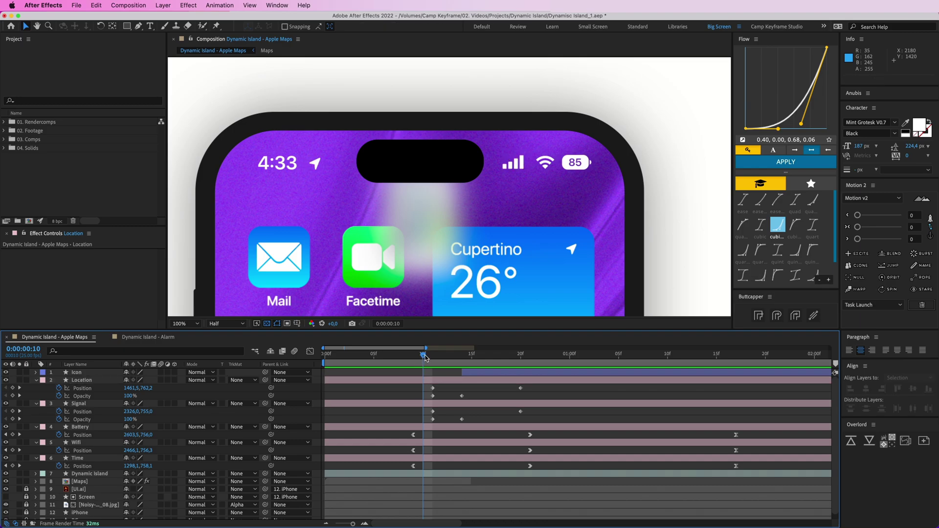
drag(425, 358, 453, 358)
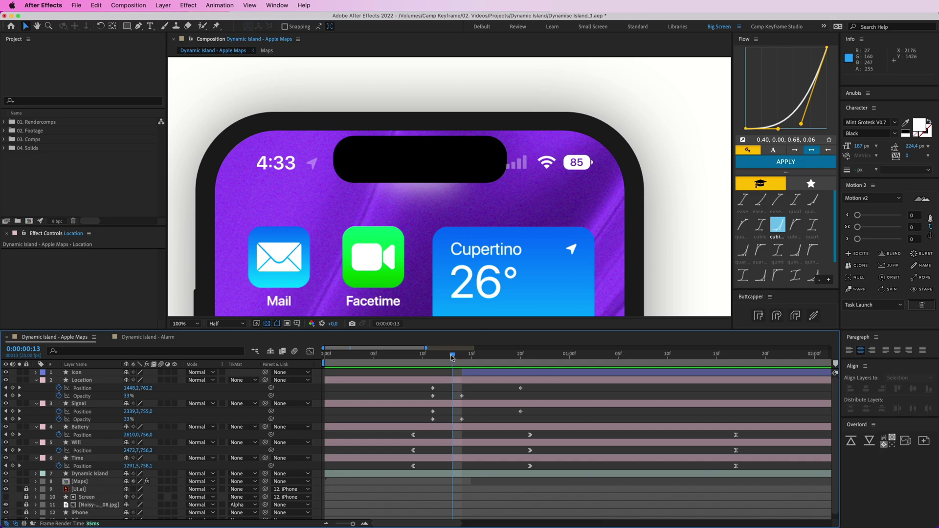
mouse_move(451, 357)
mouse_down()
mouse_move(441, 358)
mouse_move(469, 359)
mouse_move(433, 359)
mouse_up()
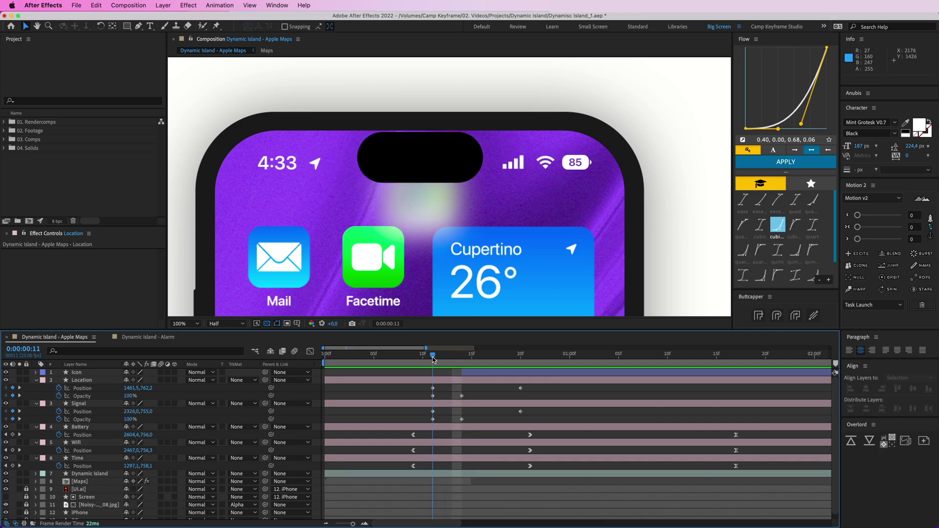
drag(474, 393, 429, 395)
click(472, 393)
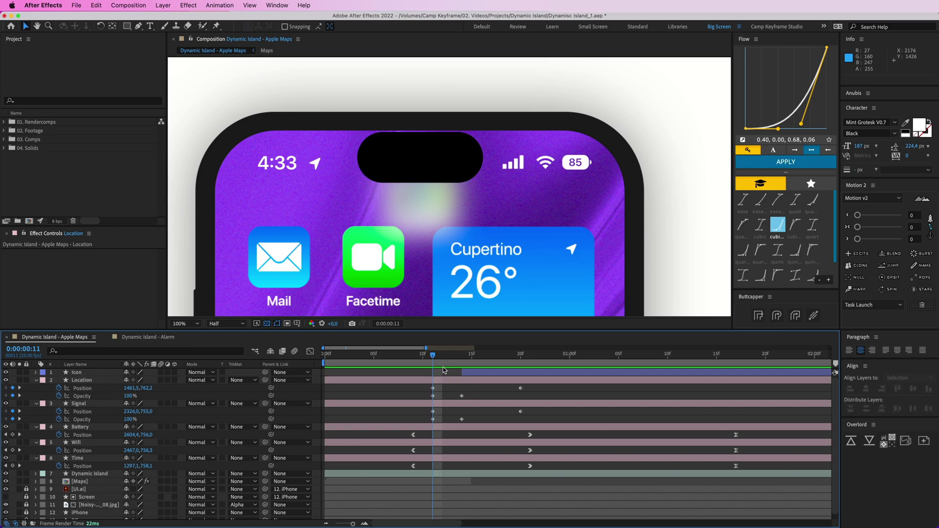
drag(434, 357, 398, 361)
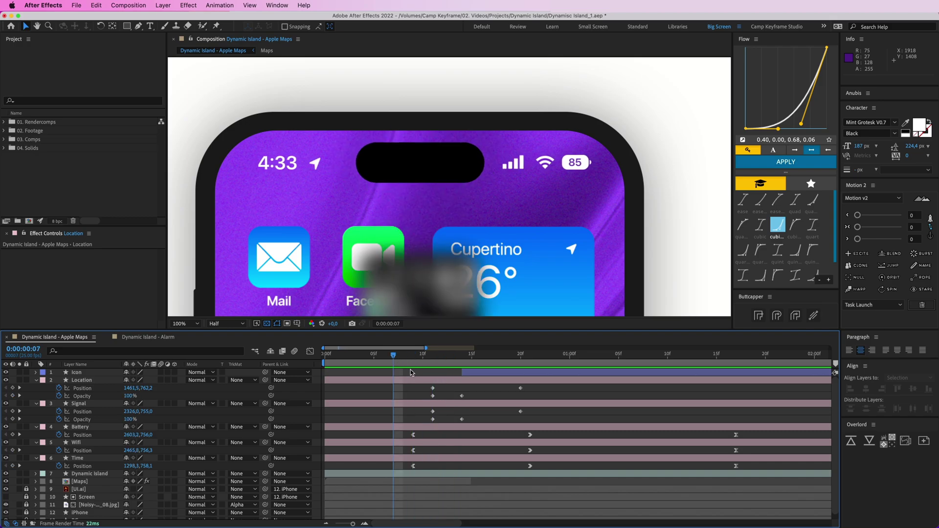
Collapse the status bar layers and reveal the keyframes of the Dynamic Island layer.
key(u)
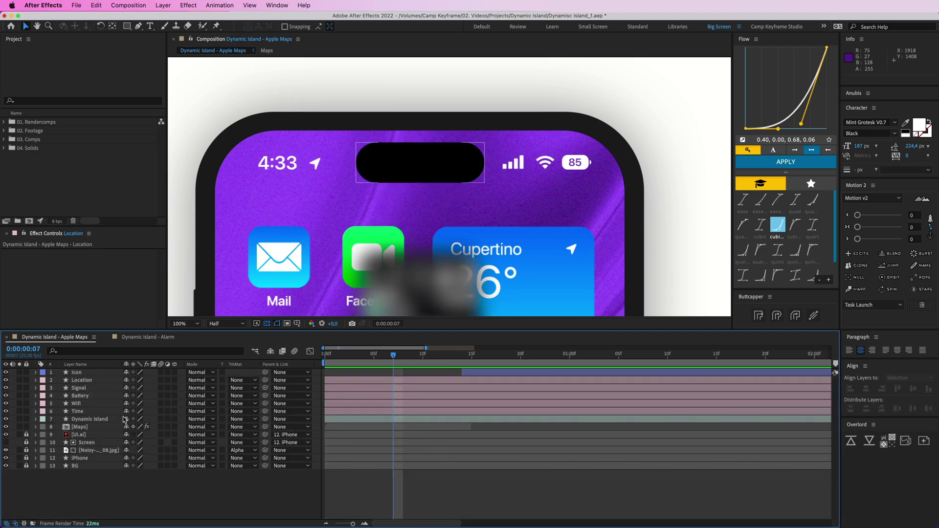
click(58, 420)
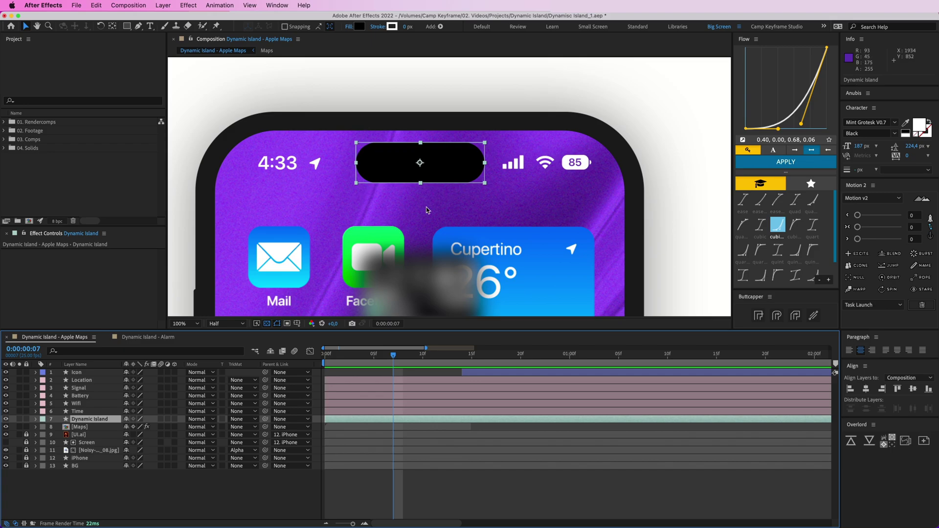
click(414, 492)
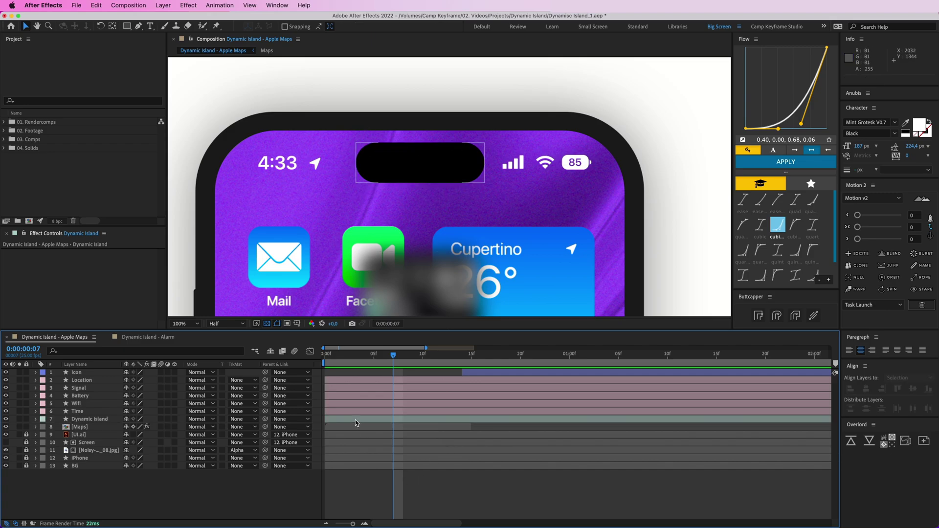
click(355, 420)
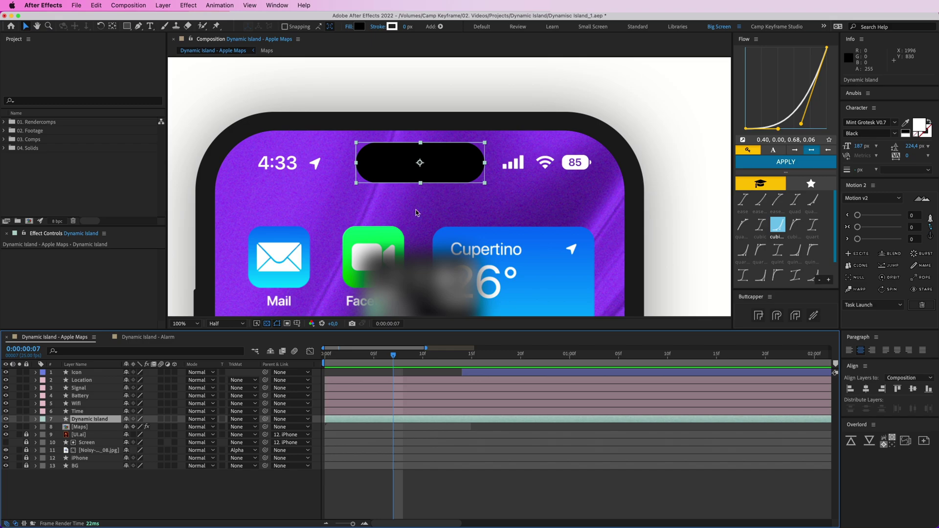
key(u)
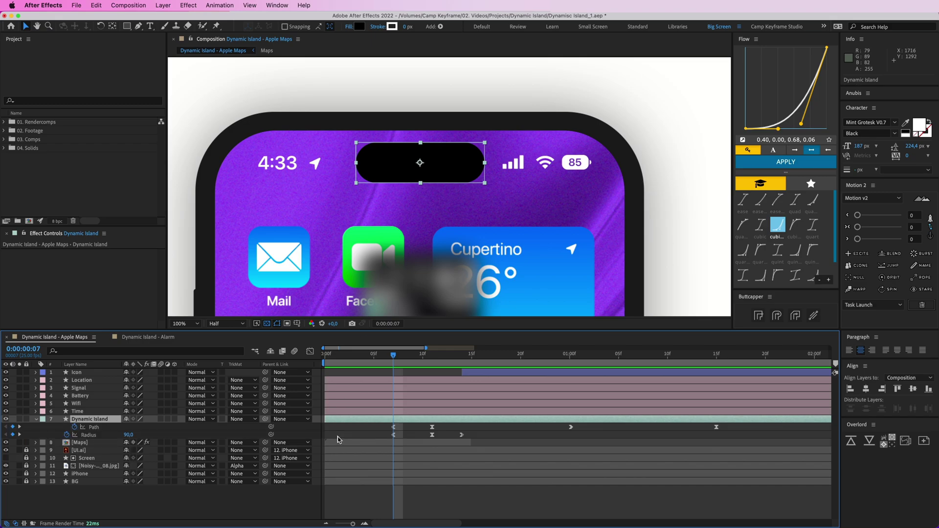
Examine the Path and Radius keyframes of the Dynamic Island layer, staying on frame 7.
mouse_move(359, 427)
mouse_down()
mouse_move(415, 441)
mouse_move(744, 439)
mouse_move(365, 443)
mouse_up()
click(724, 437)
click(369, 435)
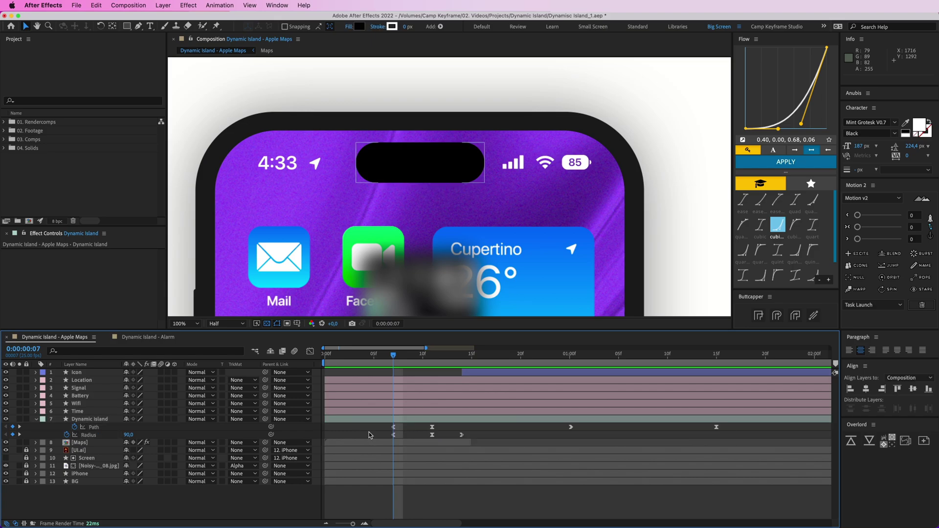
click(94, 428)
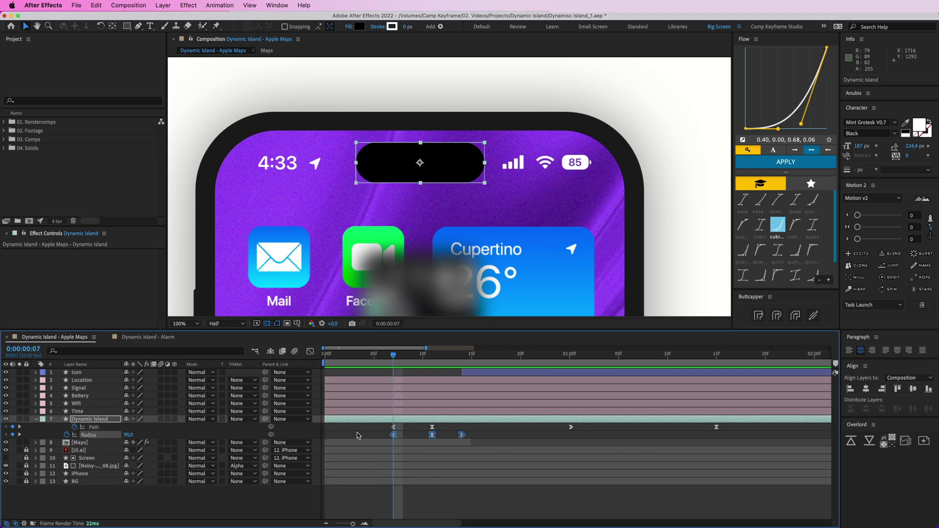
click(455, 427)
mouse_move(390, 356)
mouse_down()
mouse_move(334, 358)
mouse_move(392, 362)
mouse_up()
Draw a rectangle with a bright pink fill as a new shape layer covering the black island at frame 7.
drag(346, 140, 368, 173)
key(period)
click(127, 26)
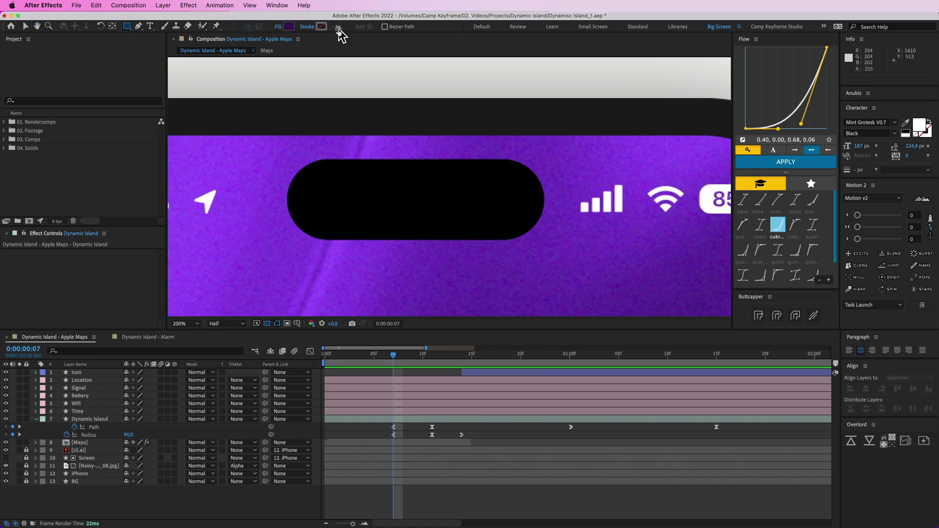
click(291, 31)
click(679, 338)
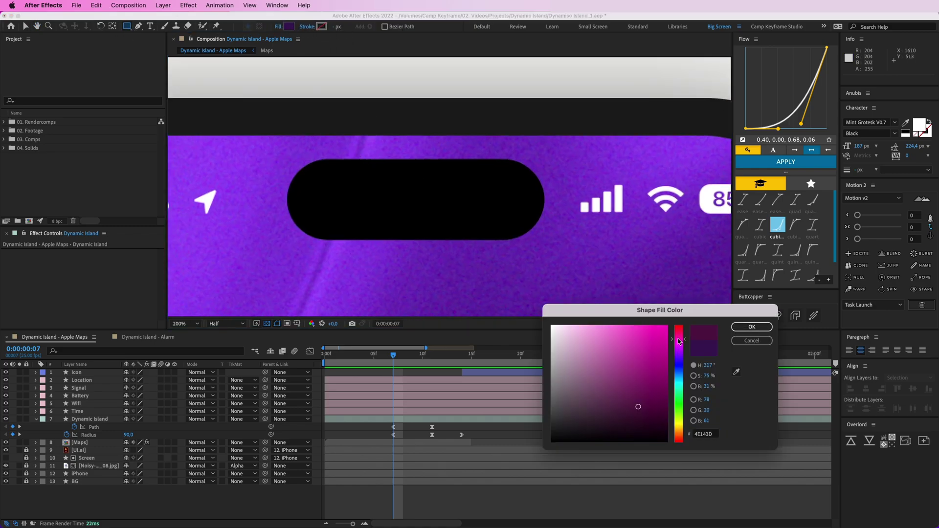
click(659, 336)
click(752, 327)
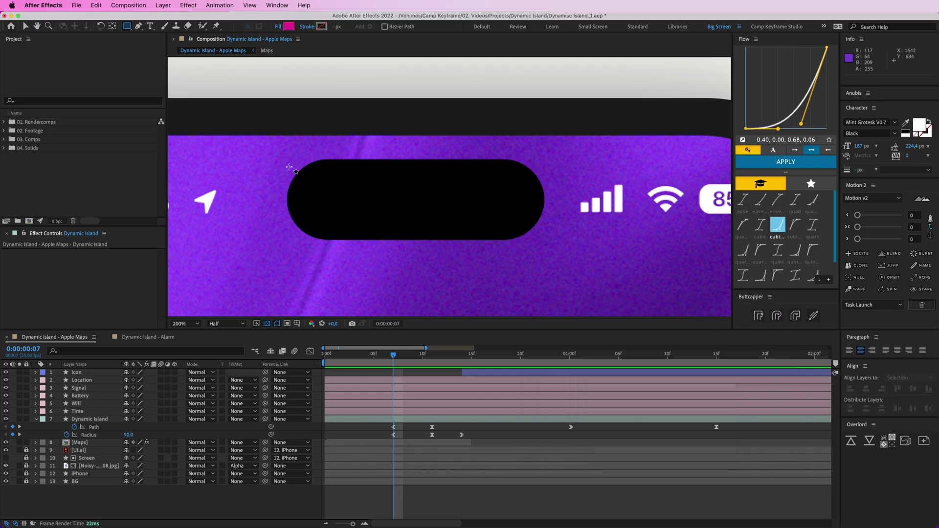
mouse_move(290, 159)
mouse_down()
mouse_move(372, 194)
mouse_move(545, 240)
mouse_up()
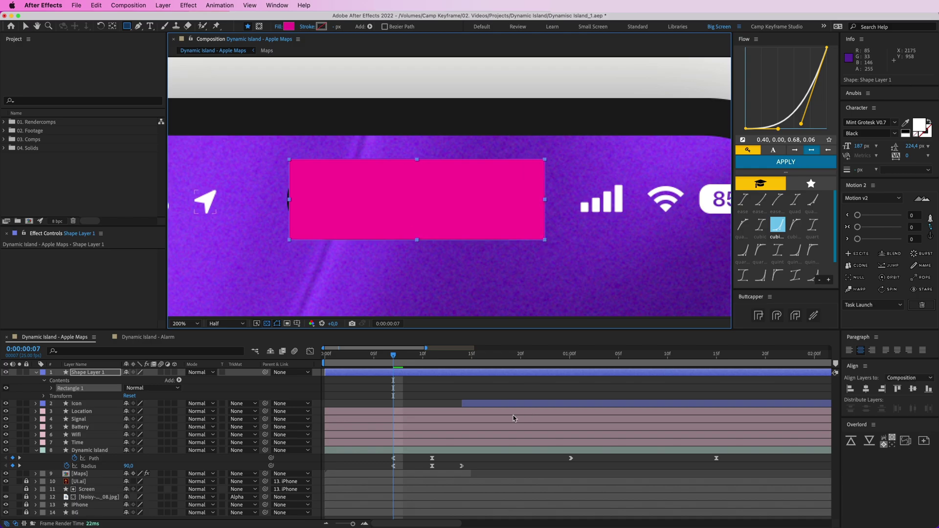
Set the pink rectangle layer's opacity to 50% and position it over the black island.
click(444, 380)
key(t)
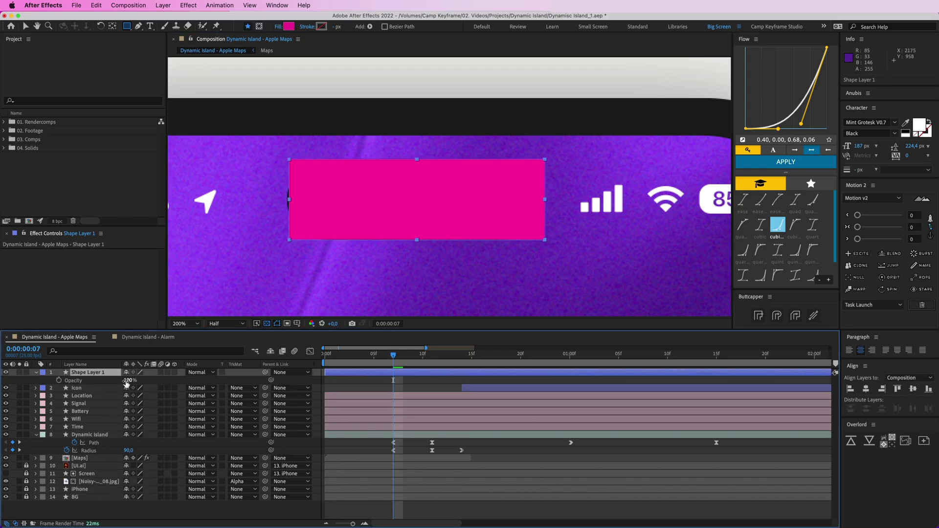
click(129, 380)
text(50)
key(Return)
click(452, 386)
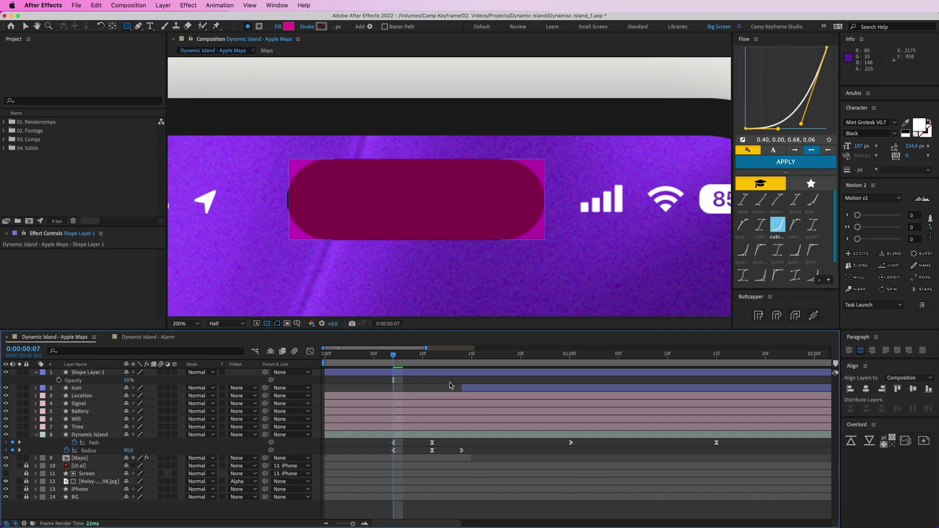
key(v)
click(408, 179)
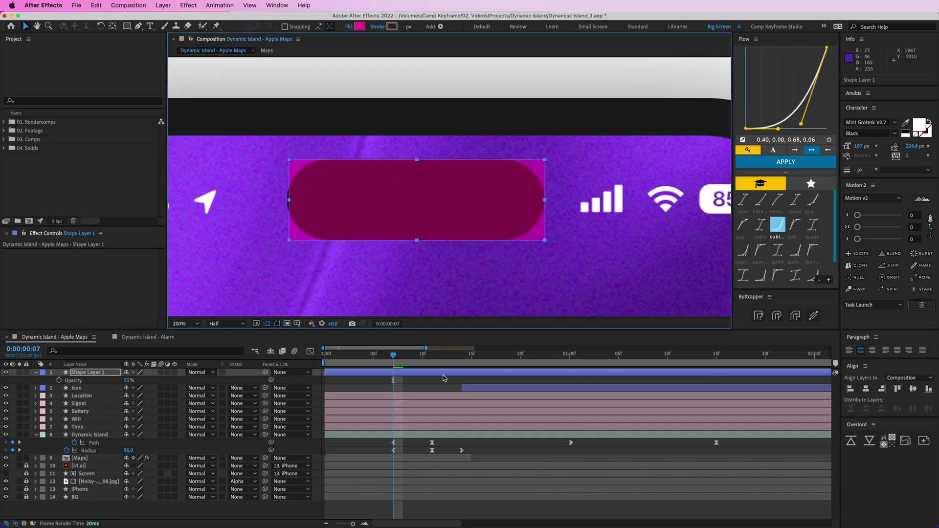
key(ctrl+shift+a)
Expand the pink rectangle's shape layer and rename it Island 2.
scroll(451, 195, up, 1)
drag(387, 195, 505, 191)
click(346, 199)
click(36, 372)
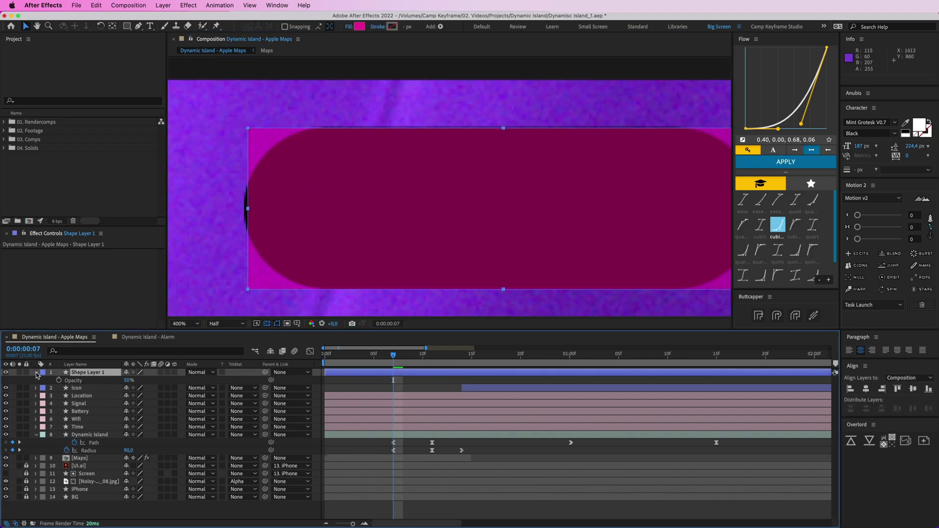
click(36, 372)
key(Return)
text(Island 2)
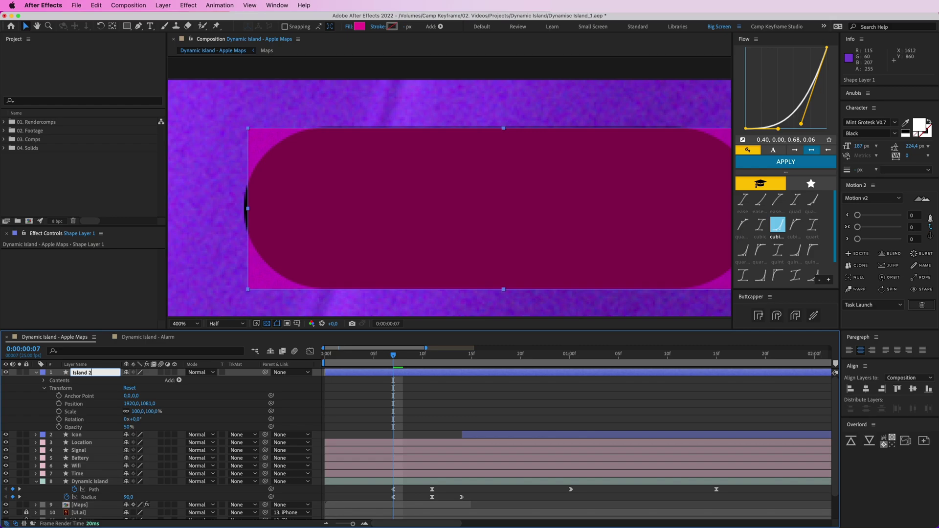
Convert the rectangle path in the Island 2 layer to a Bezier path.
click(44, 388)
click(44, 380)
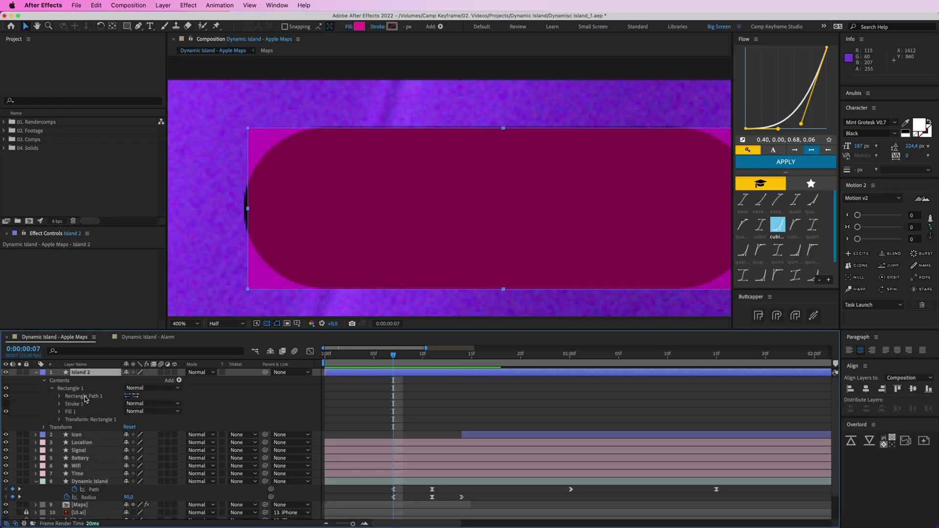
right_click(84, 398)
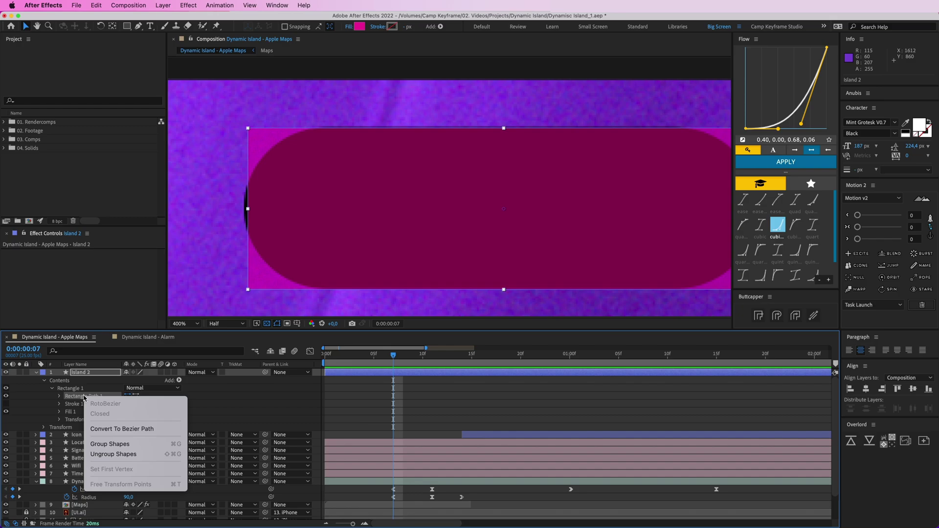
click(130, 433)
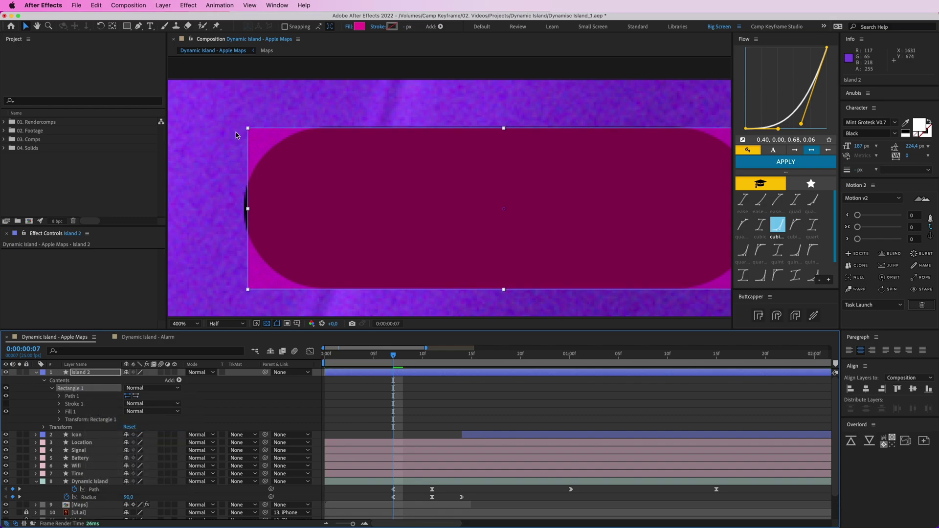
Adjust the Island 2 path's vertices so its side edges line up with the ends of the black island.
key(g)
click(248, 130)
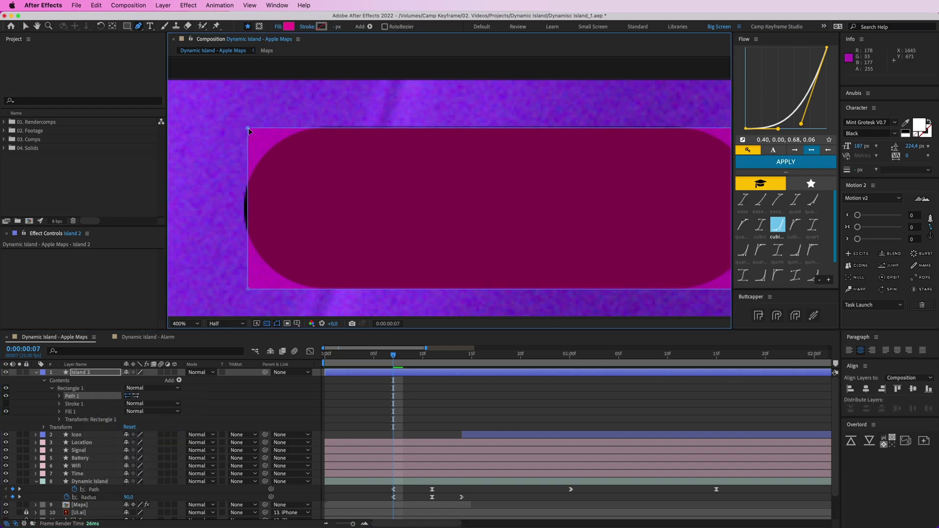
key(v)
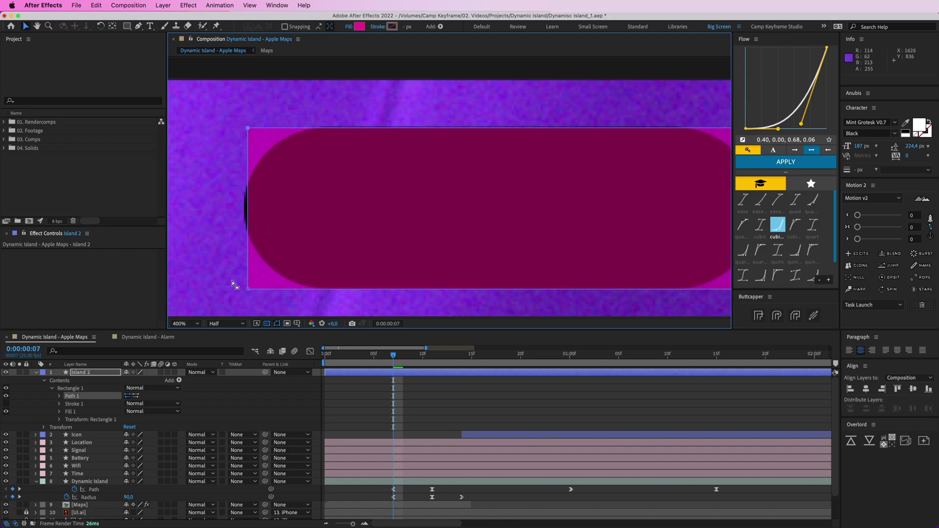
drag(232, 279, 264, 289)
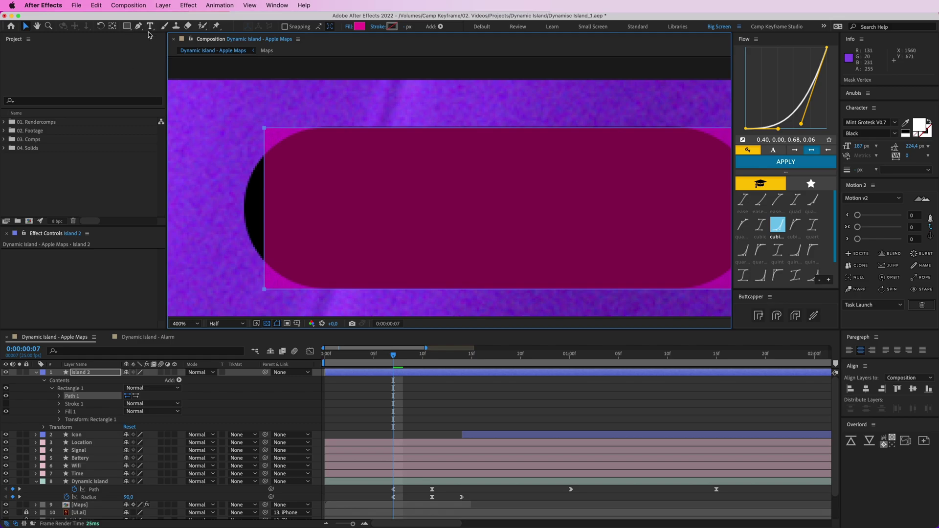
drag(263, 290, 244, 289)
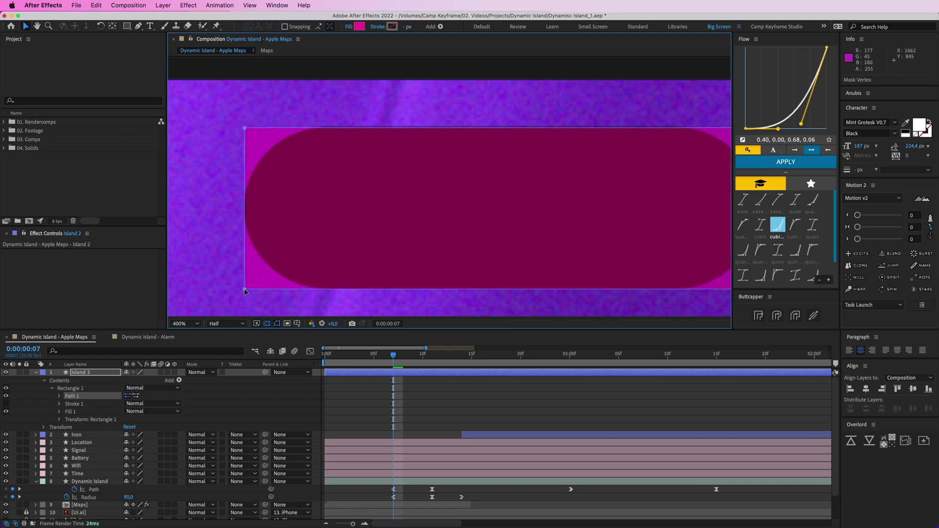
drag(555, 157, 435, 195)
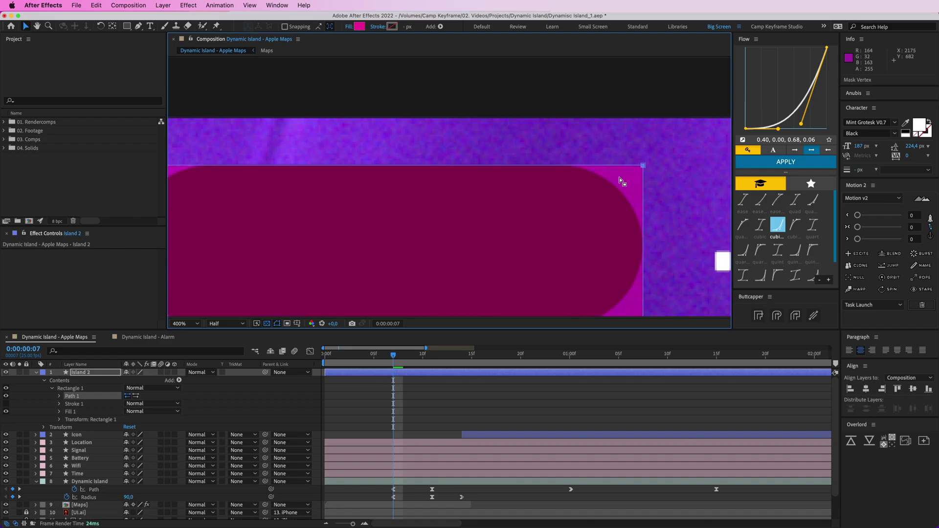
scroll(620, 181, down, 2)
click(501, 401)
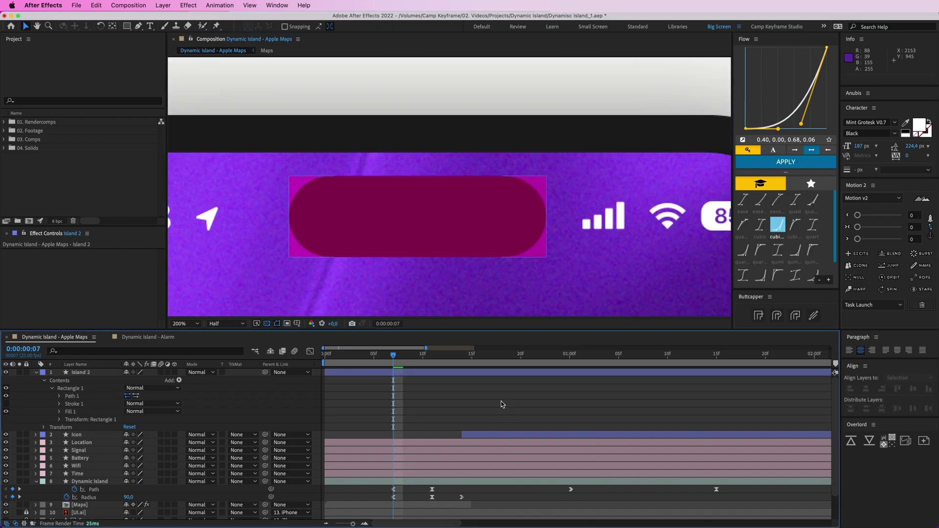
Add Round Corners to the Island 2 layer with a radius of 93.
click(425, 215)
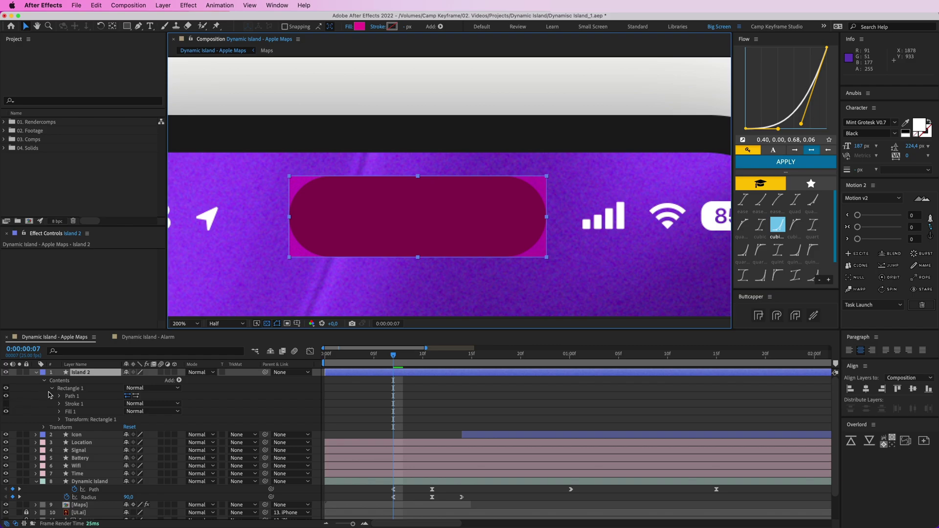
click(179, 381)
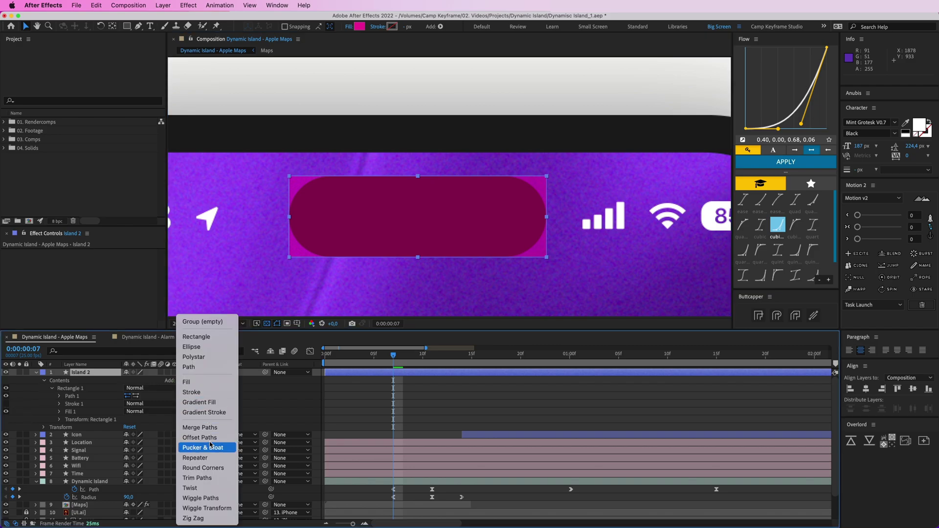
click(203, 468)
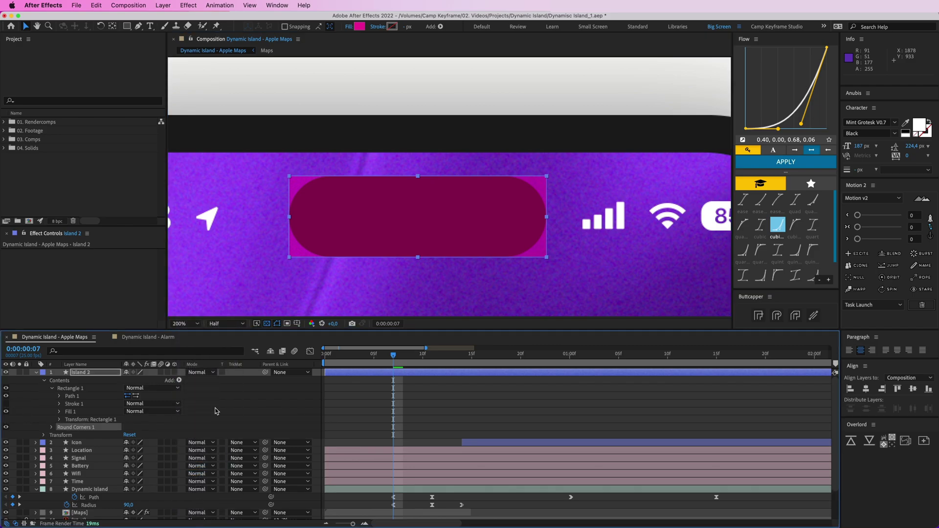
click(52, 427)
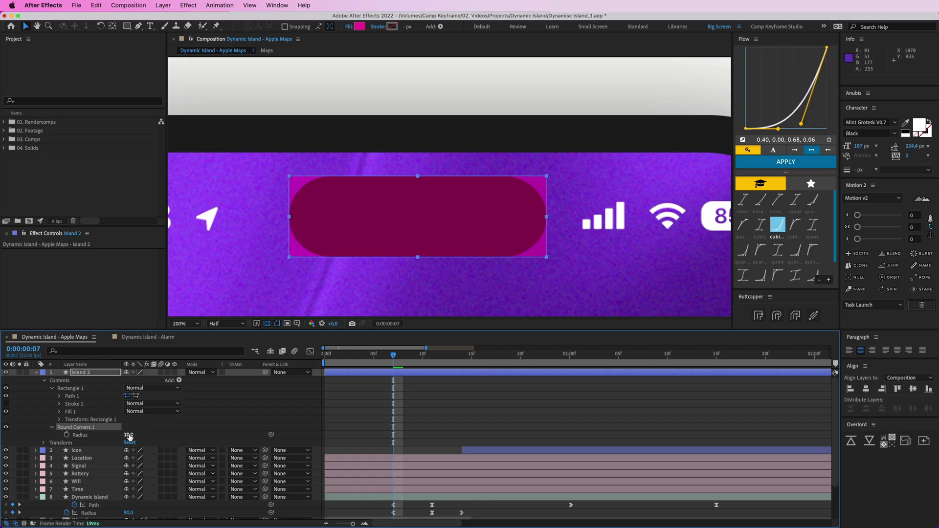
drag(128, 435, 152, 435)
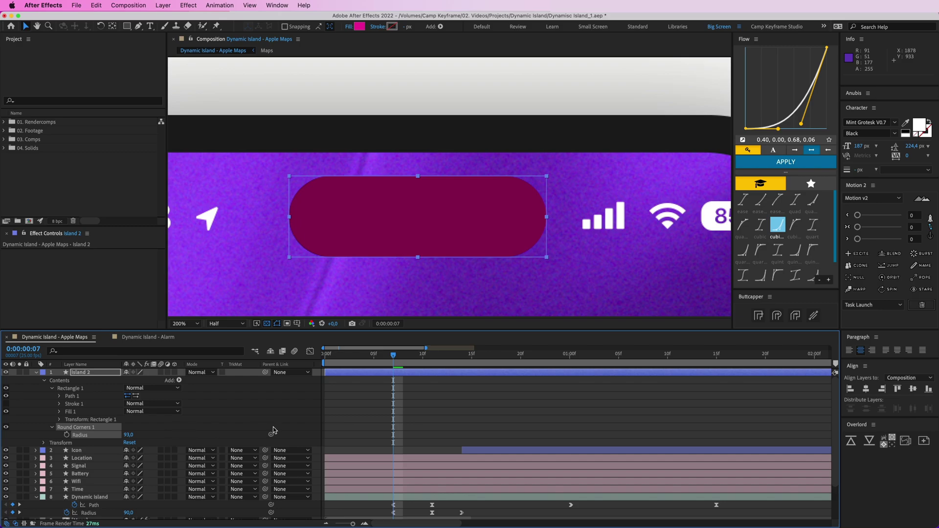
click(503, 409)
drag(458, 219, 452, 208)
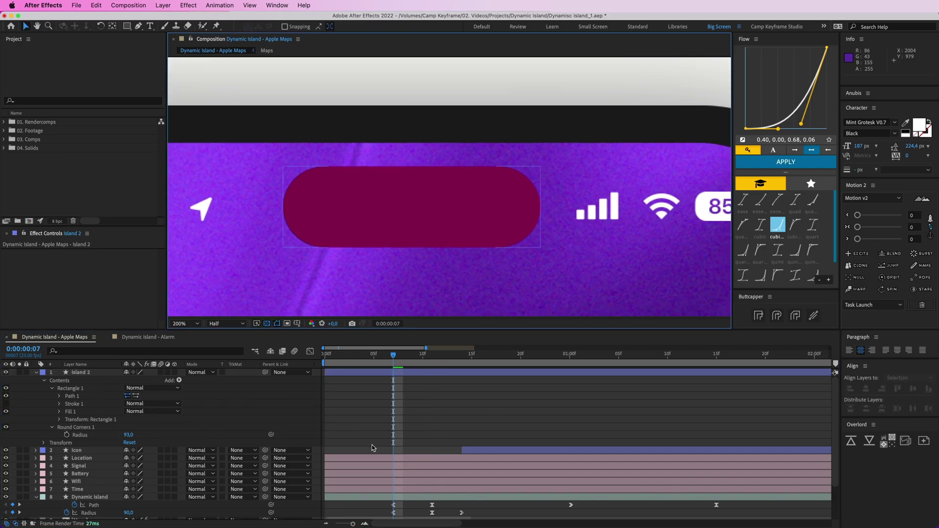
Set initial keyframes for Island 2's Path and Round Corners Radius at frame 7.
click(362, 378)
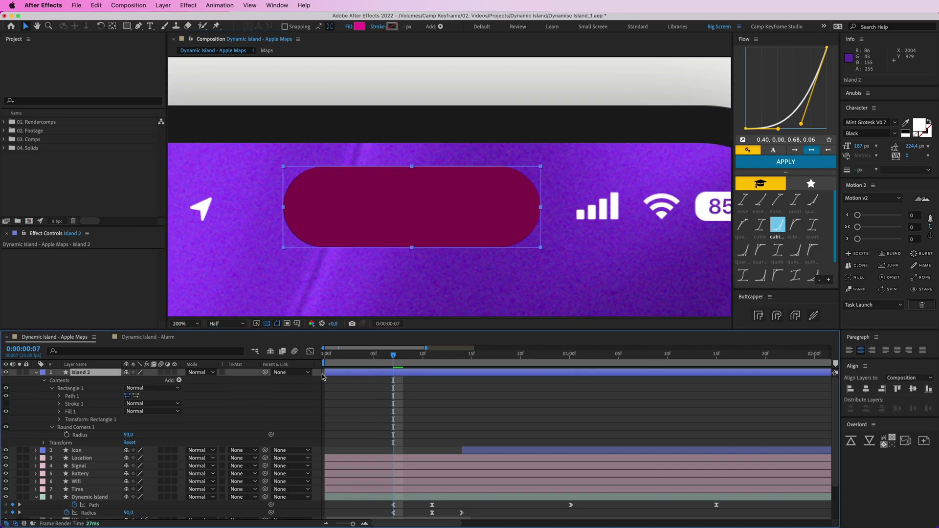
click(46, 381)
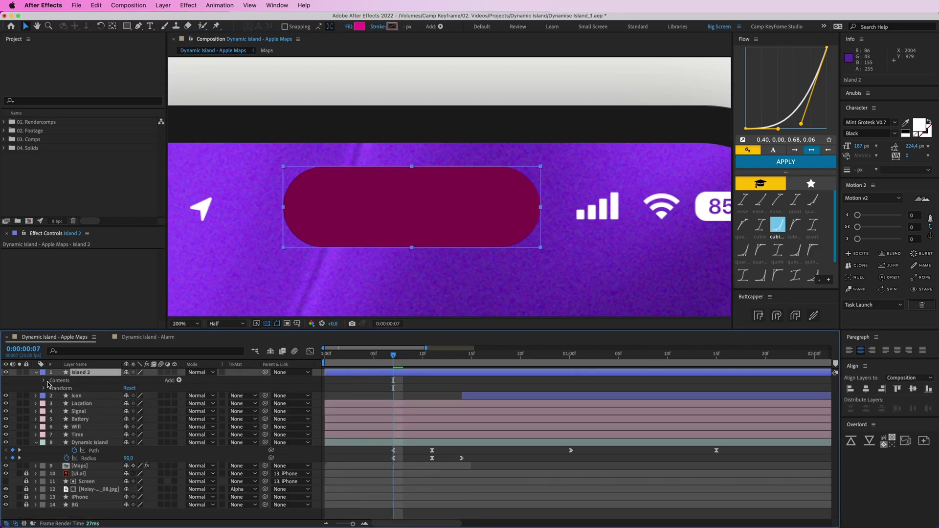
click(44, 382)
click(59, 396)
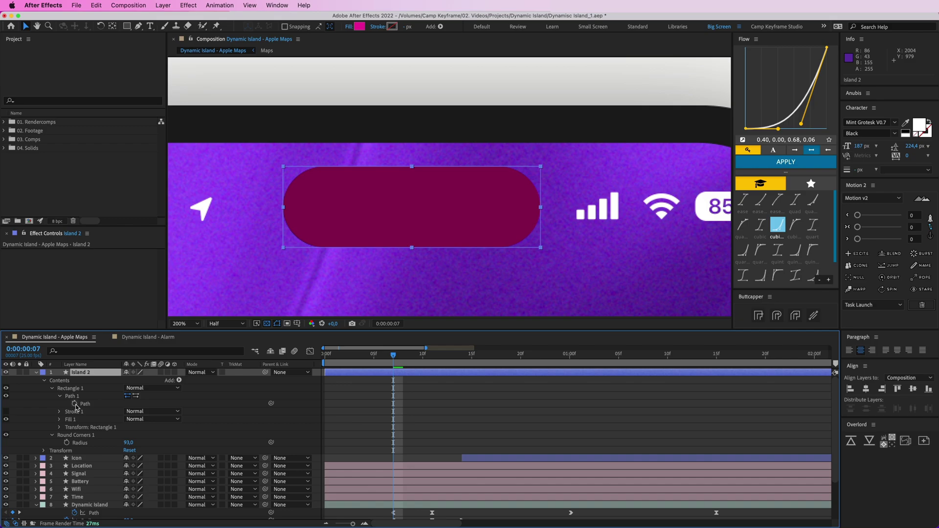
click(75, 404)
click(67, 444)
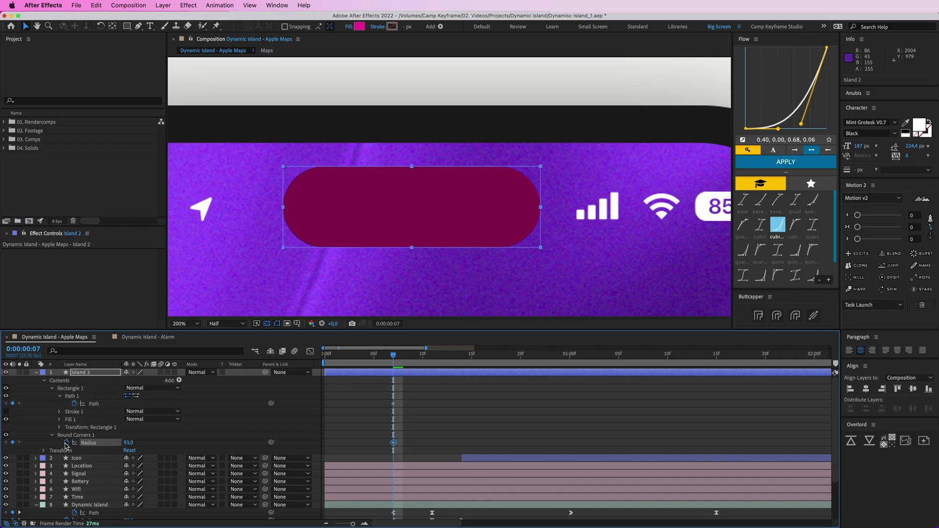
At frame 11, raise the upper vertices of Island 2's path to match the black island's upper edge.
key(u)
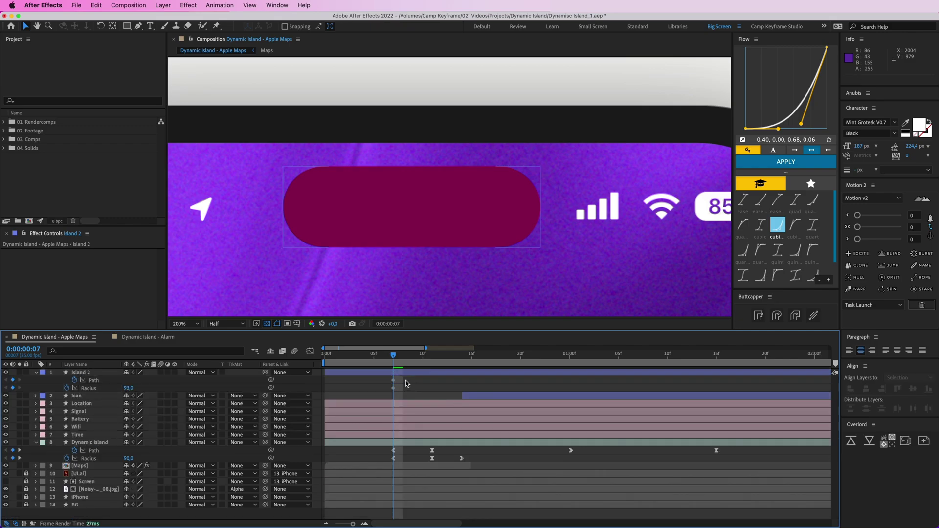
click(403, 389)
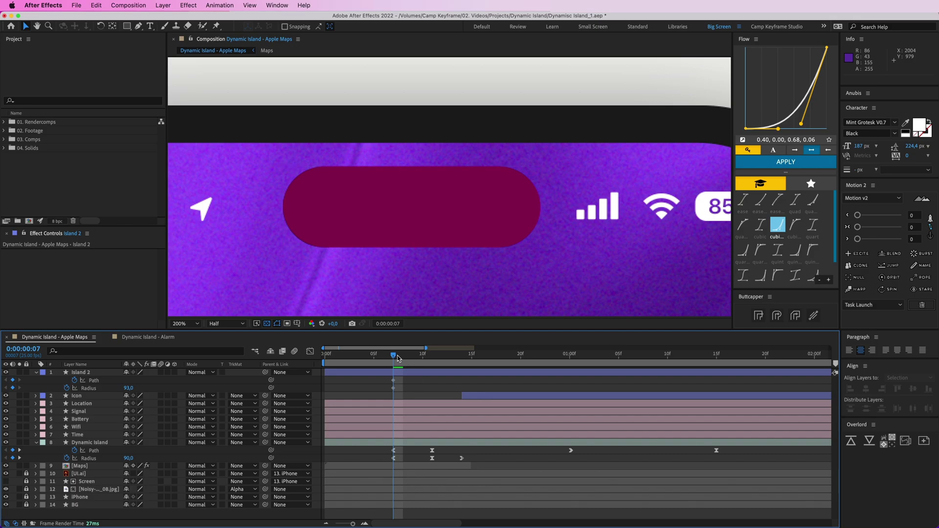
drag(397, 358, 433, 360)
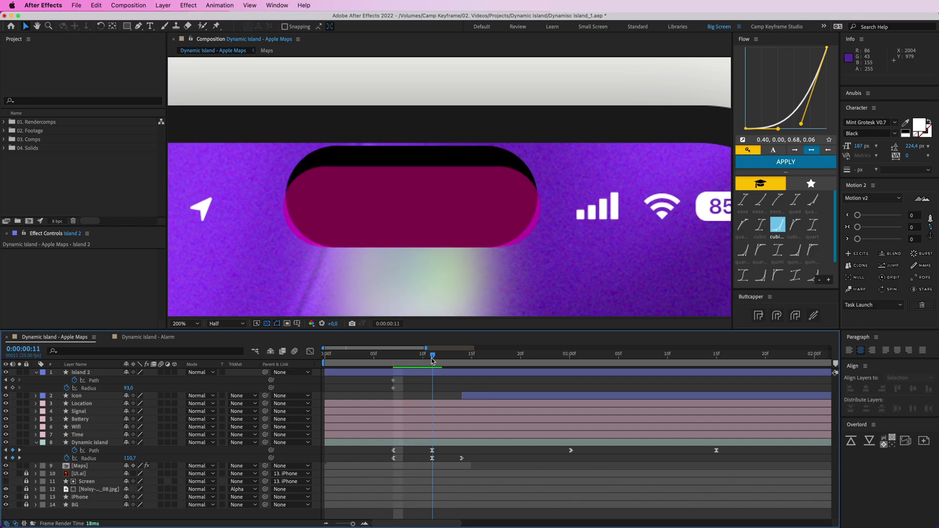
click(373, 168)
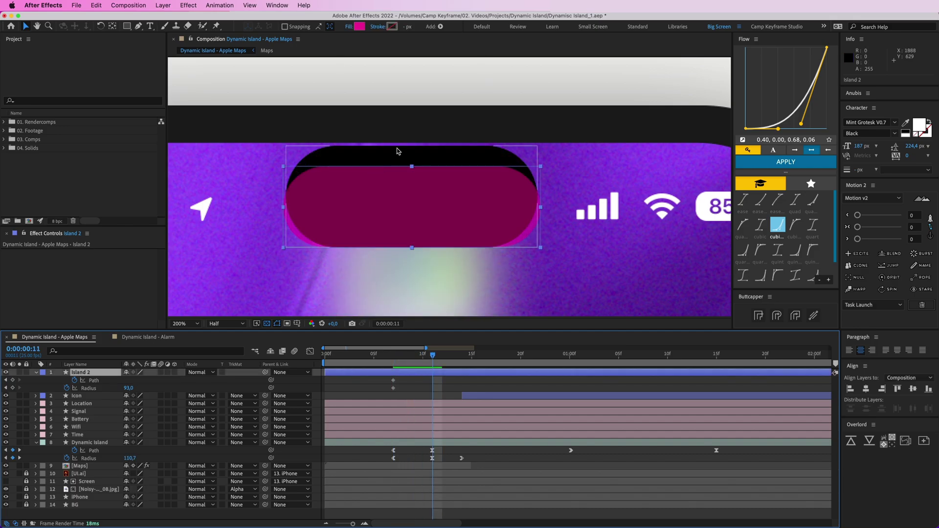
click(433, 356)
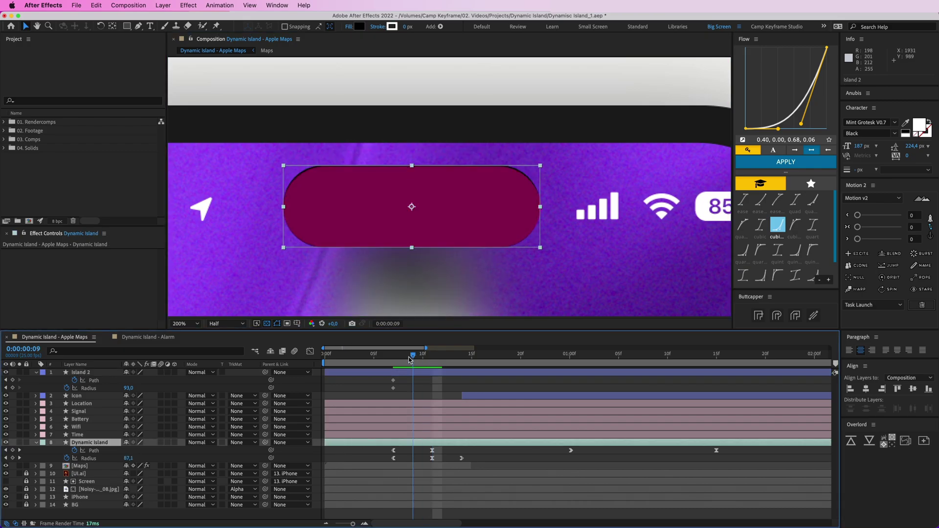
click(303, 169)
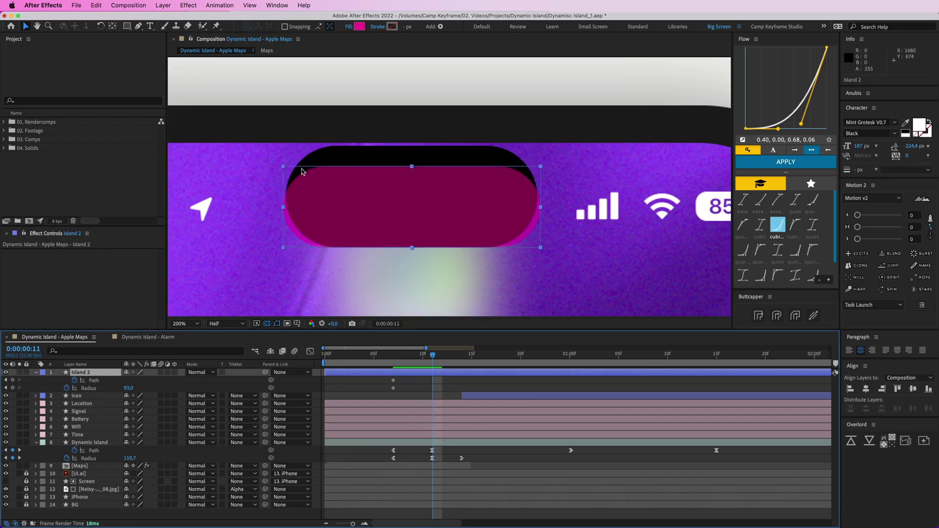
key(g)
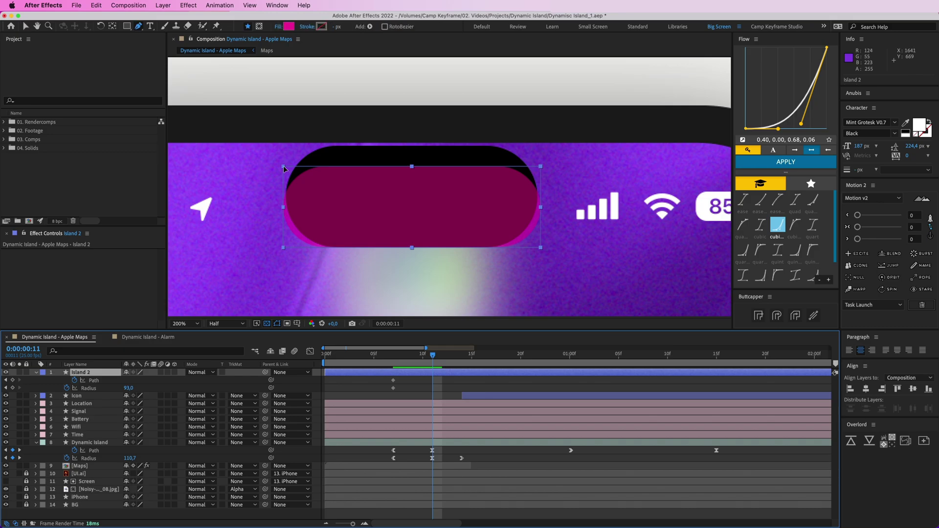
key(v)
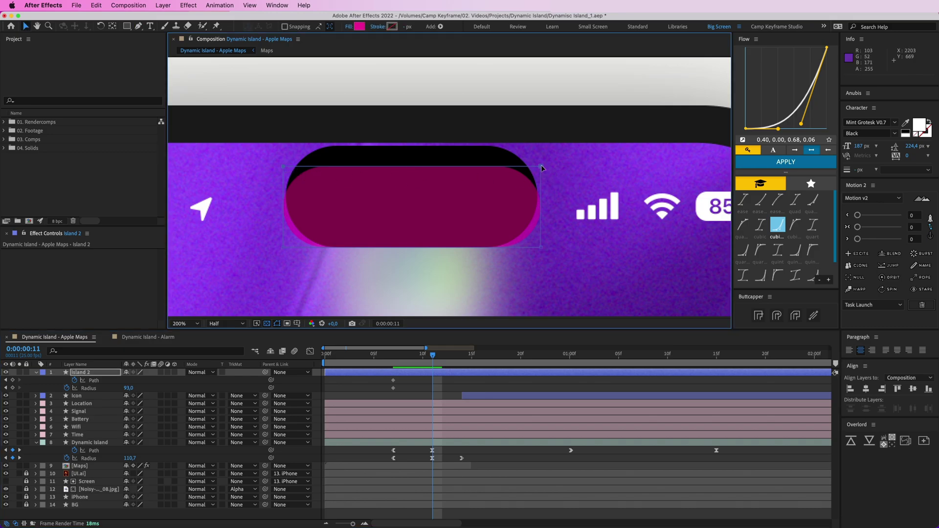
drag(542, 168, 542, 149)
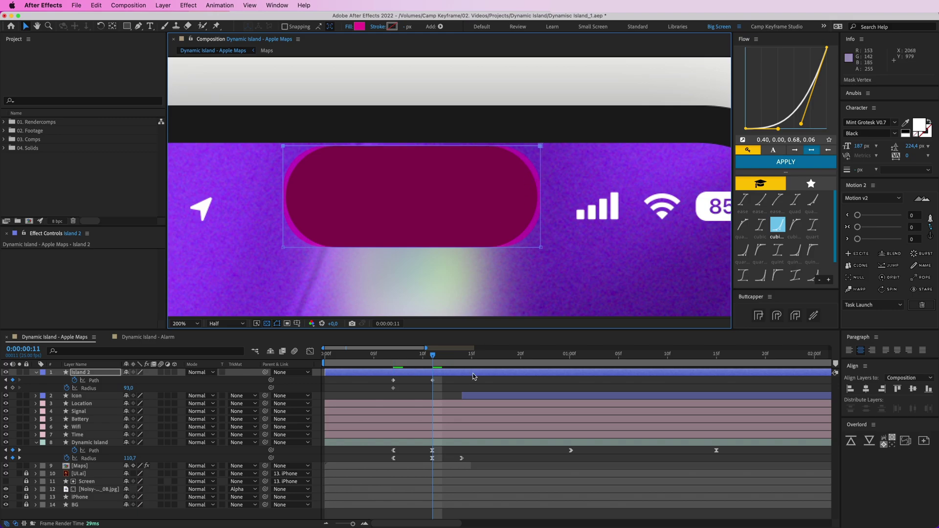
click(444, 387)
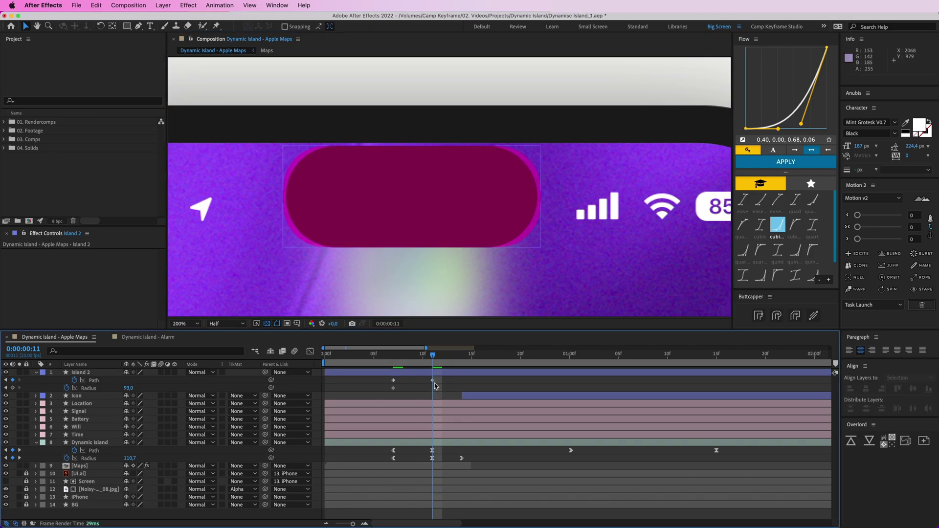
At frame 11, set Island 2's Radius to 122 and move its path's side edges inward to match the black island's ends.
click(433, 374)
drag(549, 194, 552, 212)
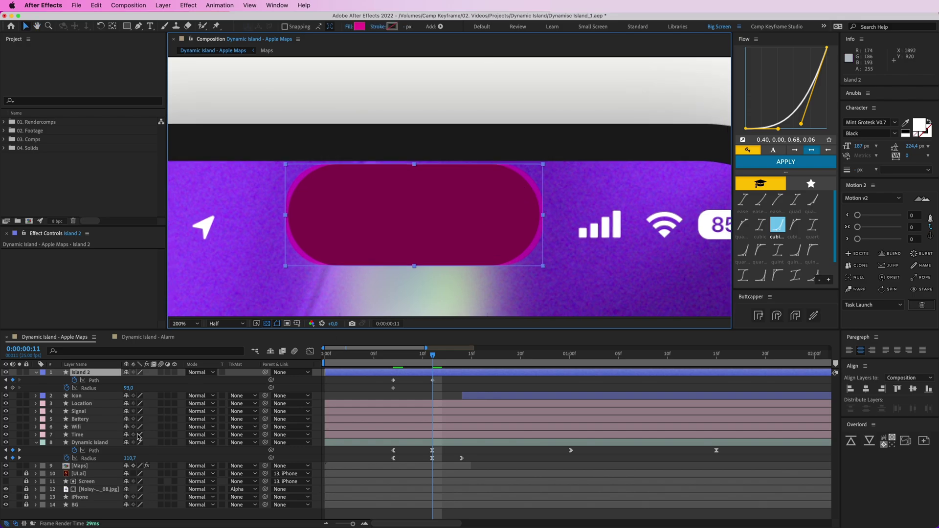
drag(128, 388, 142, 388)
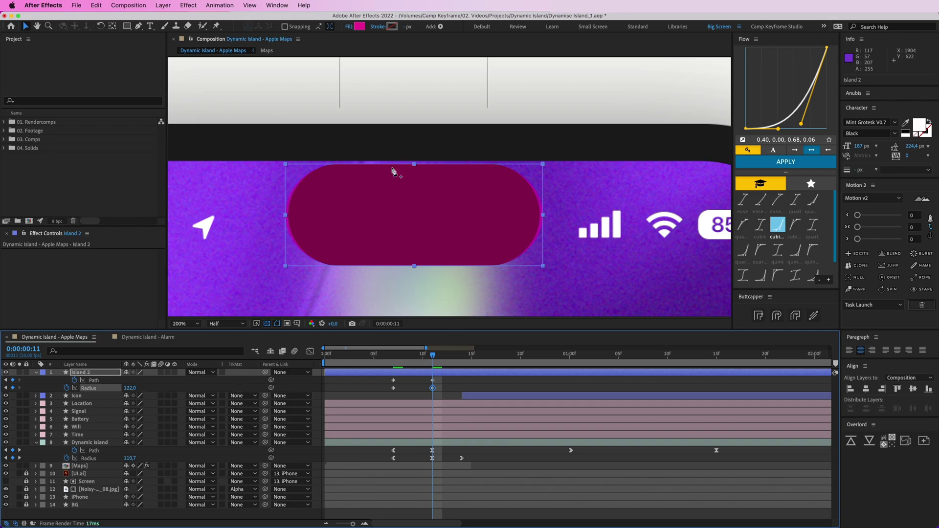
key(g)
click(286, 164)
key(v)
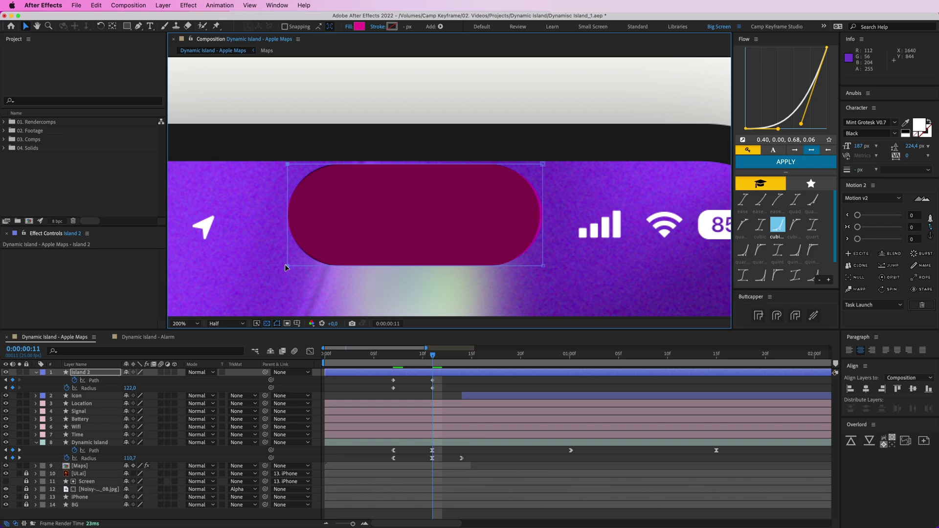
drag(528, 152, 573, 285)
key(Left)
key(Left)
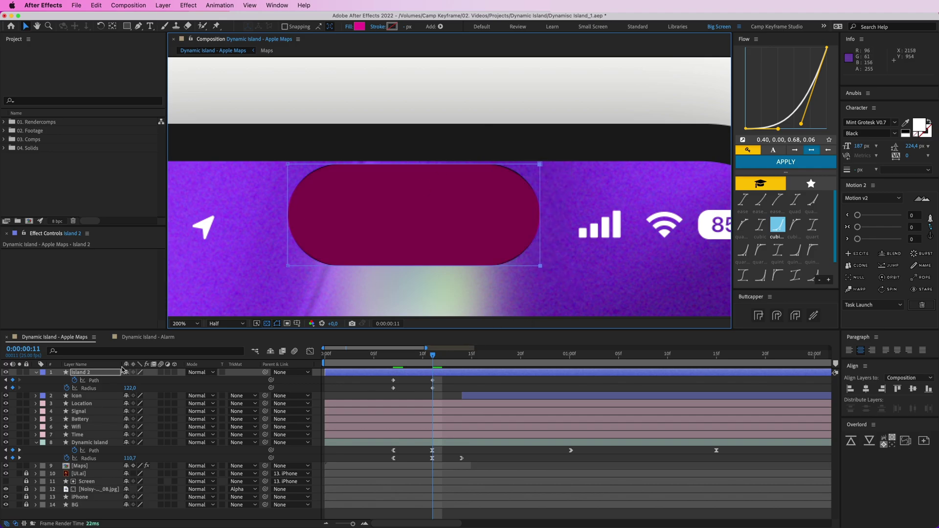
Set Island 2's Round Corners Radius to 111 at frame 11.
drag(131, 388, 127, 388)
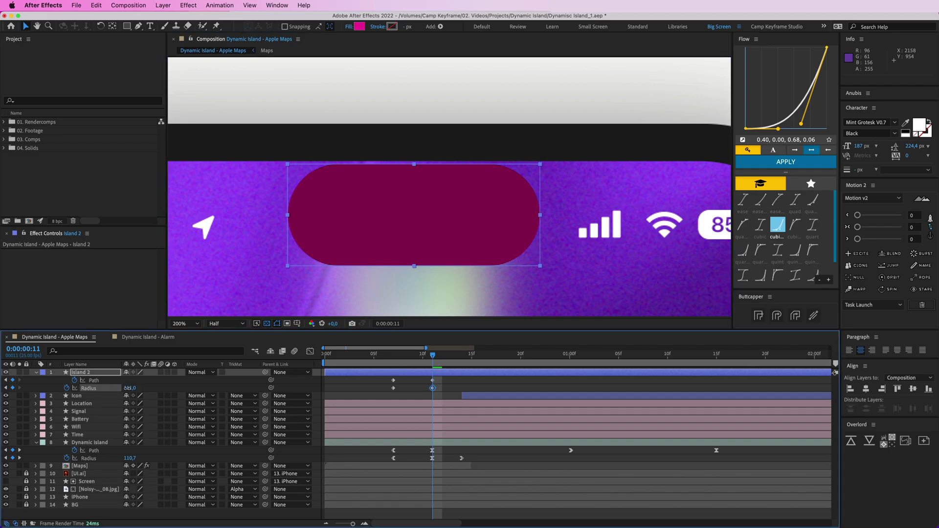
click(483, 388)
mouse_move(432, 355)
mouse_down()
mouse_move(396, 362)
mouse_move(431, 363)
mouse_up()
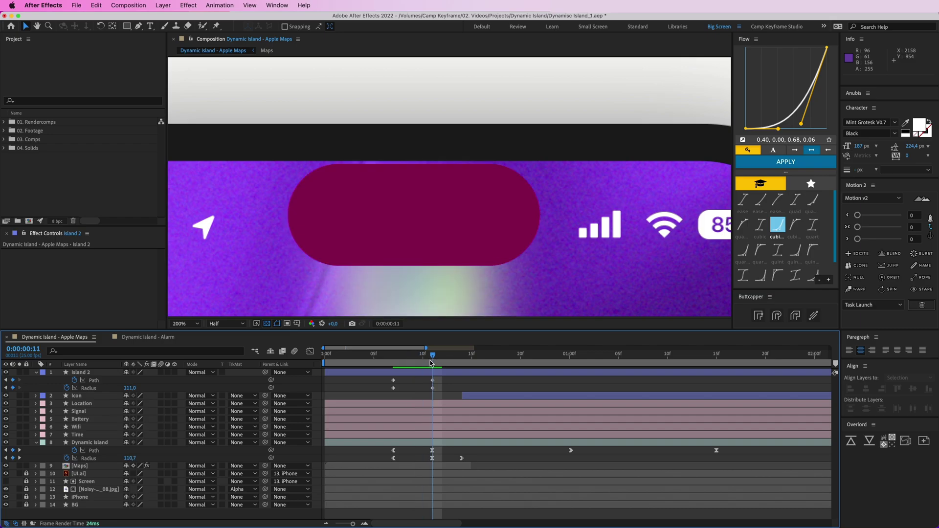
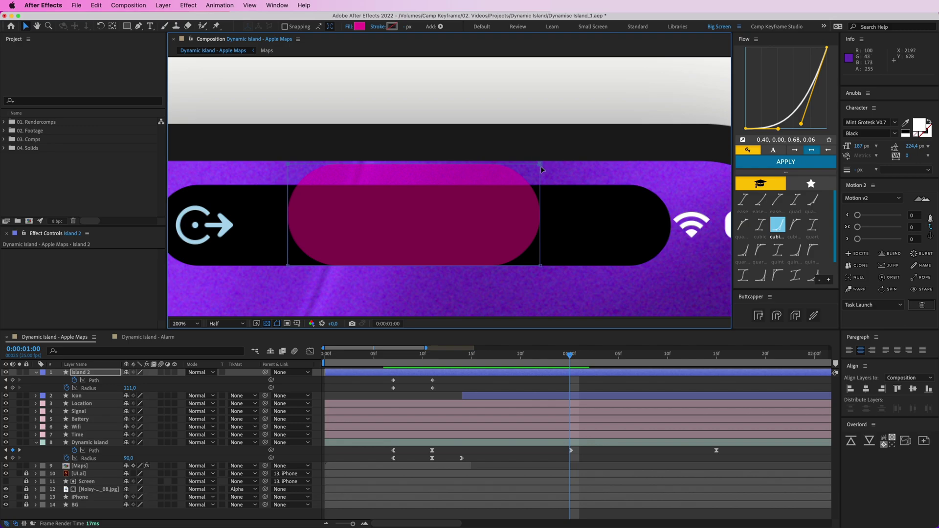
At 0:00:01:00, stretch both ends of Island 2's path outward to the ends of the expanded black island.
mouse_move(541, 168)
mouse_down()
mouse_move(531, 294)
mouse_move(621, 266)
mouse_move(672, 267)
mouse_up()
scroll(566, 250, left, 5)
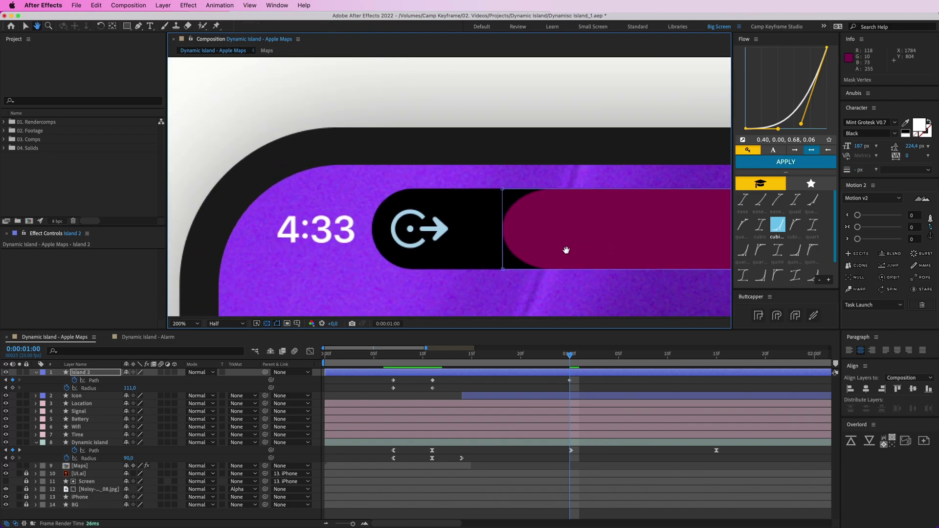
drag(510, 270, 377, 270)
scroll(550, 237, right, 3)
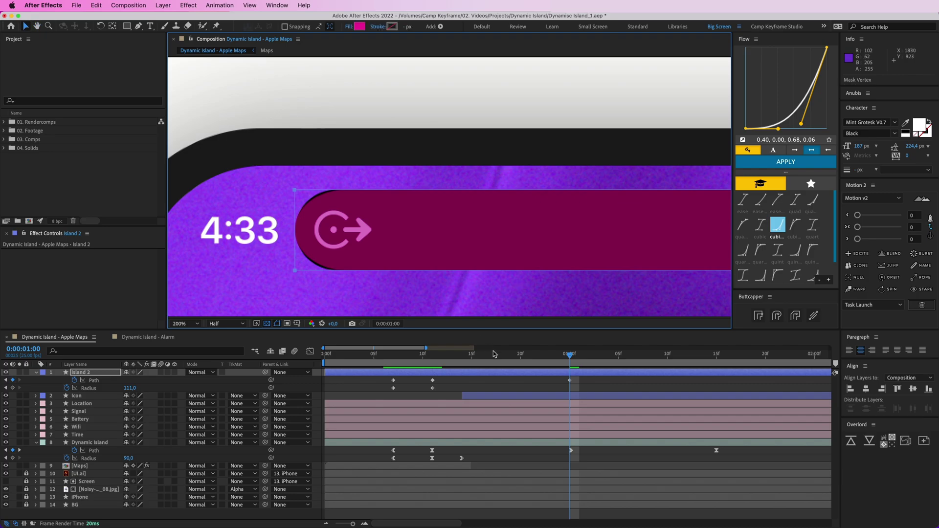
click(128, 458)
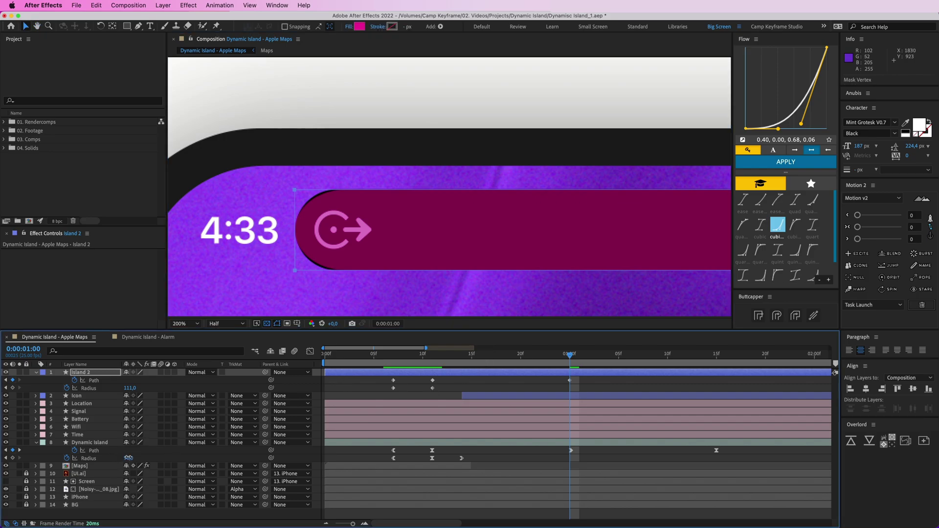
drag(128, 458, 125, 458)
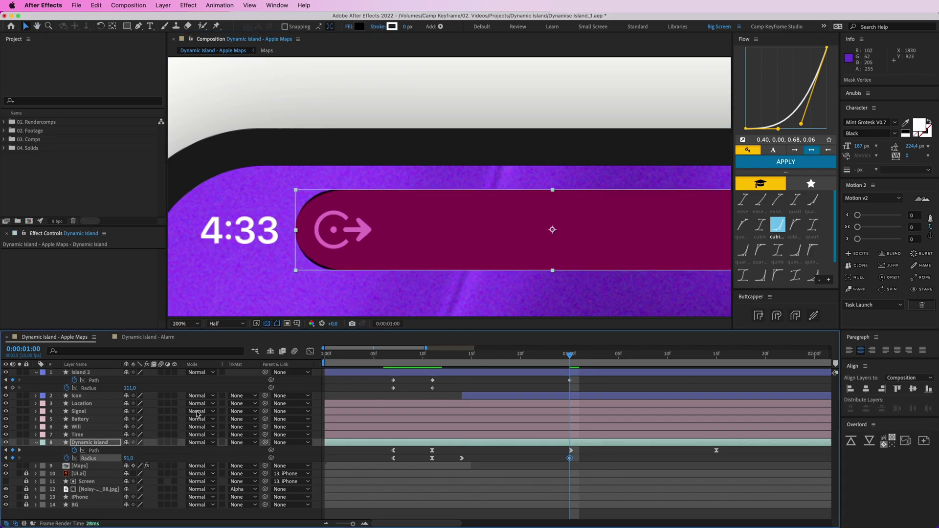
key(super+z)
Set Island 2's Round Corners Radius to 89 at 0:00:01:00.
drag(131, 389, 128, 388)
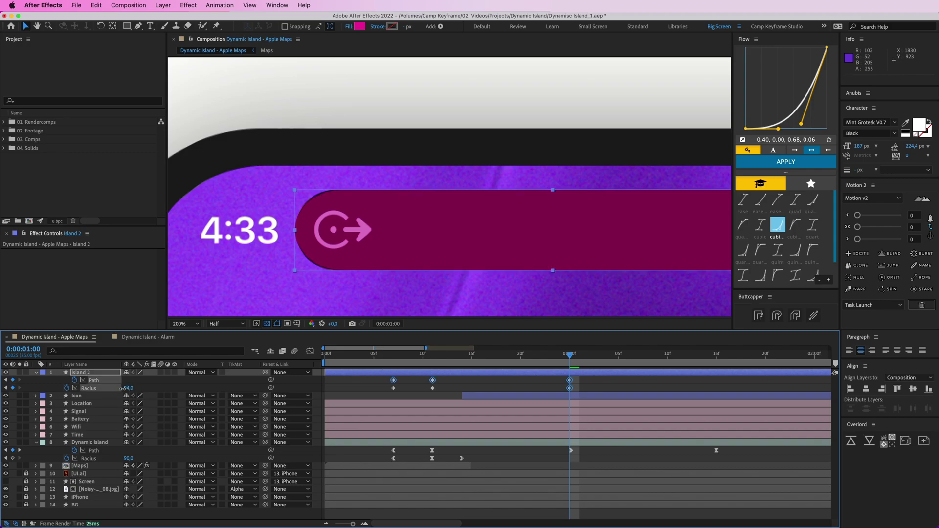
click(119, 388)
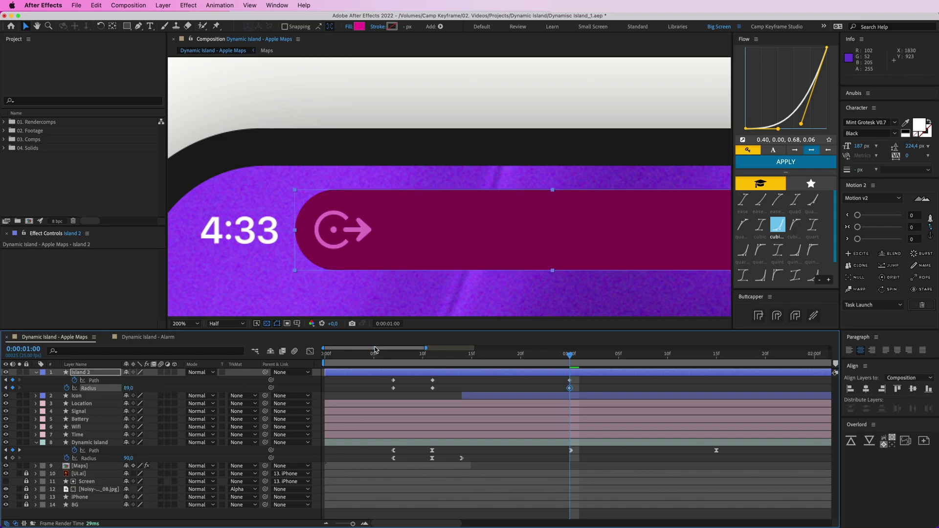
click(587, 385)
drag(616, 286, 558, 282)
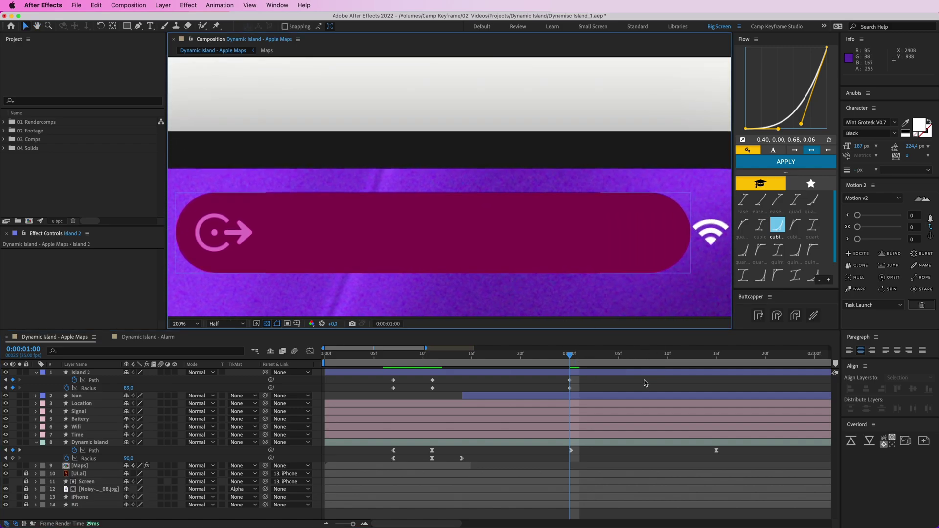
At 0:00:01:15, pull both ends of Island 2's path inward to match the narrower black island.
drag(704, 356, 716, 362)
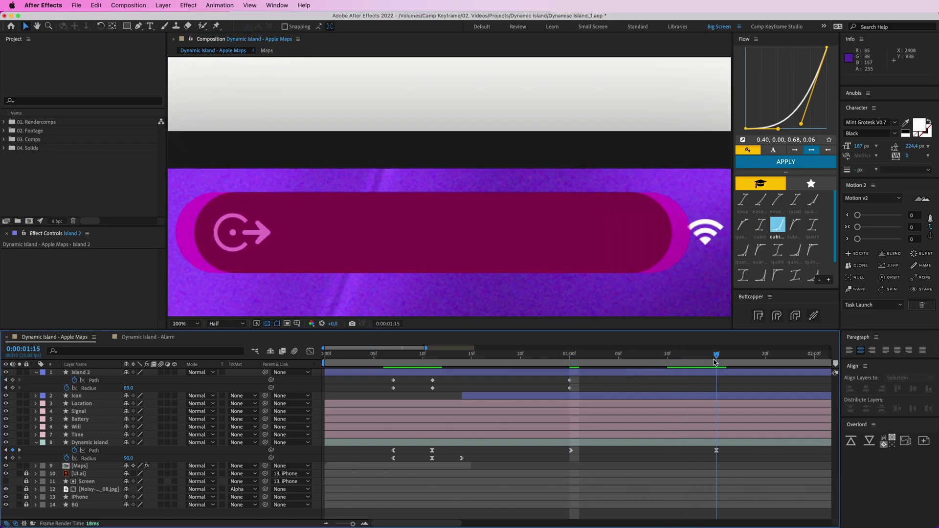
click(692, 371)
key(g)
key(v)
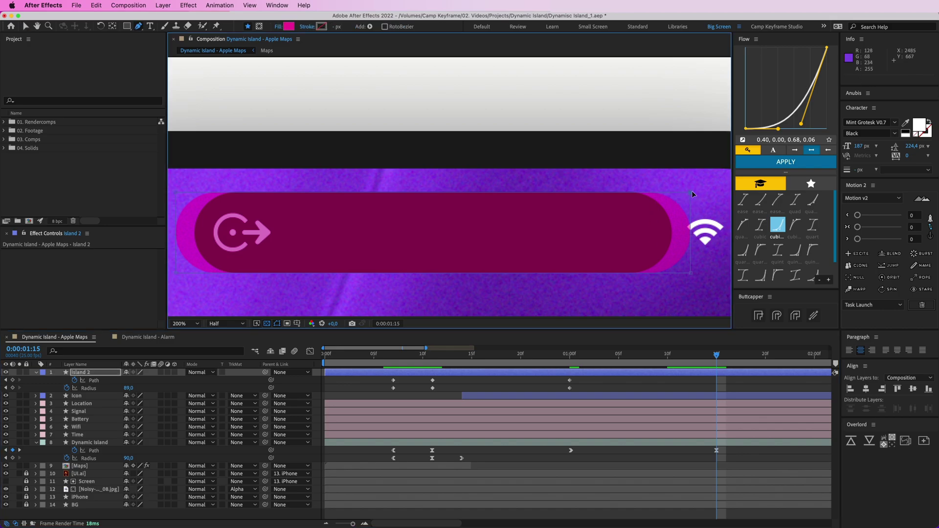
drag(691, 277, 673, 275)
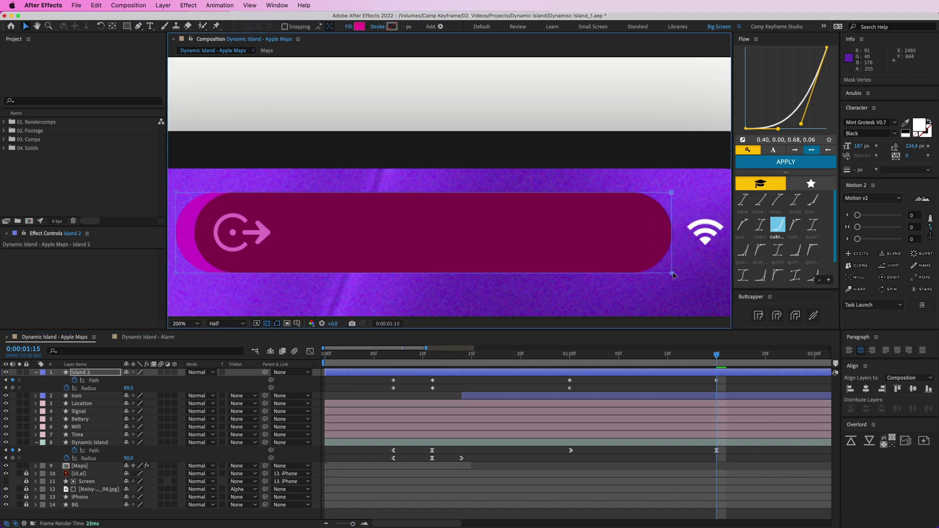
scroll(605, 271, left, 5)
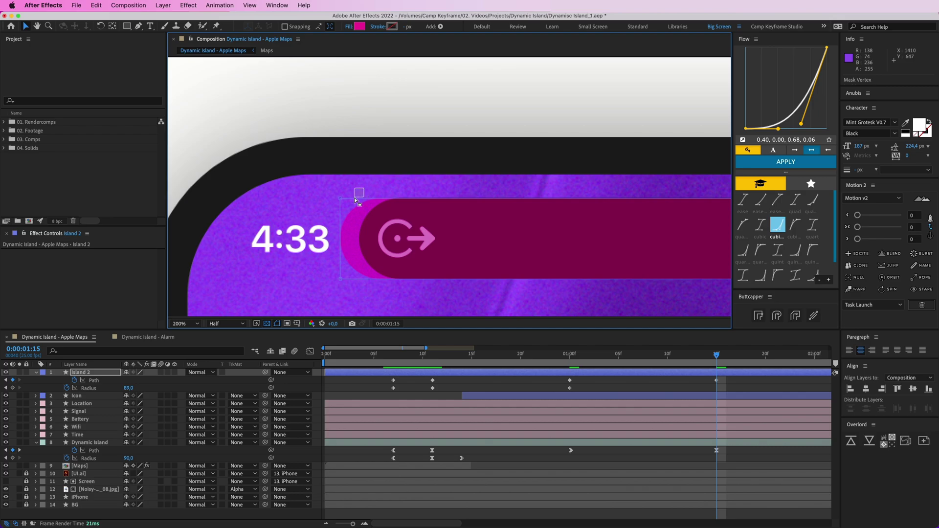
drag(358, 279, 360, 279)
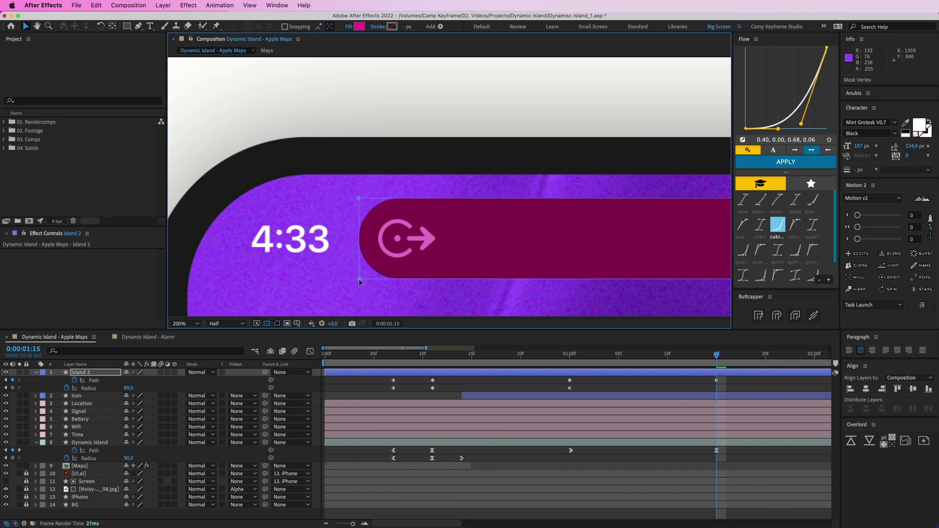
key(F2)
Hide the original Dynamic Island layer and preview Island 2's animation from frame 7.
scroll(579, 240, down, 2)
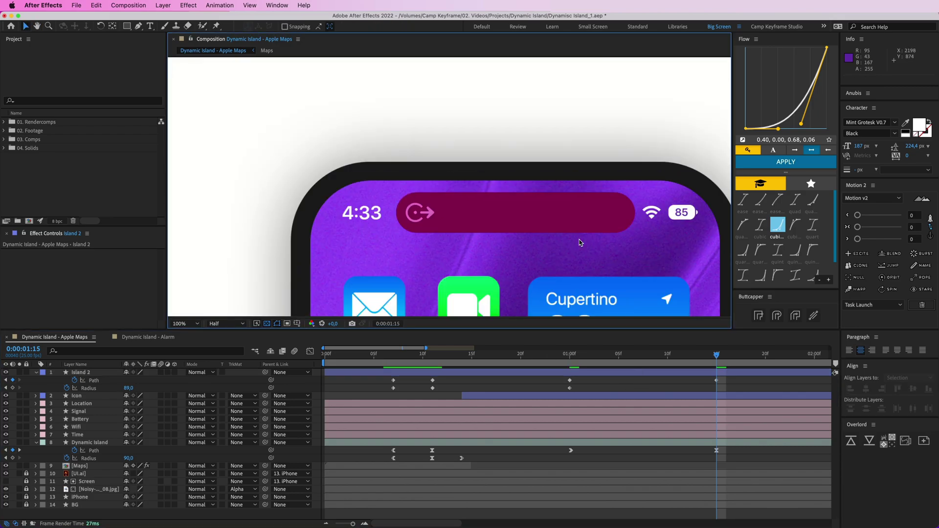
click(6, 442)
click(393, 359)
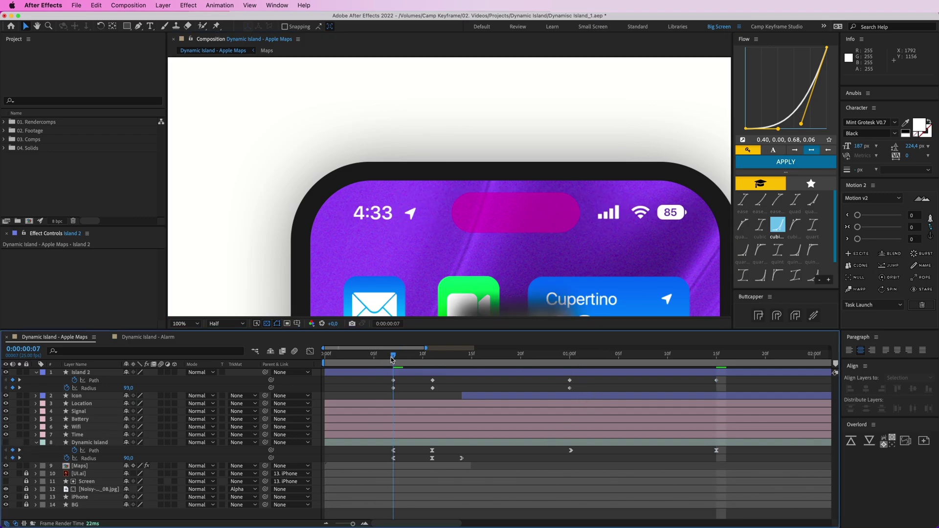
key(space)
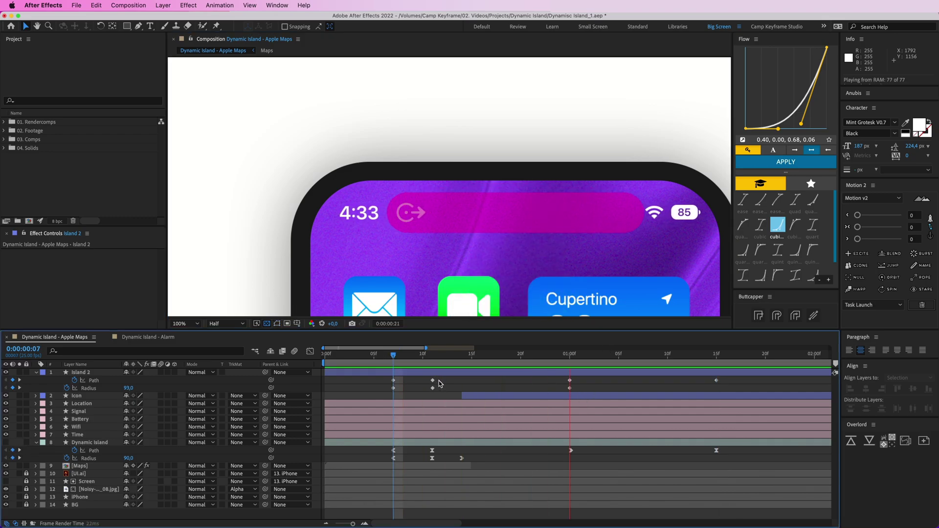
key(space)
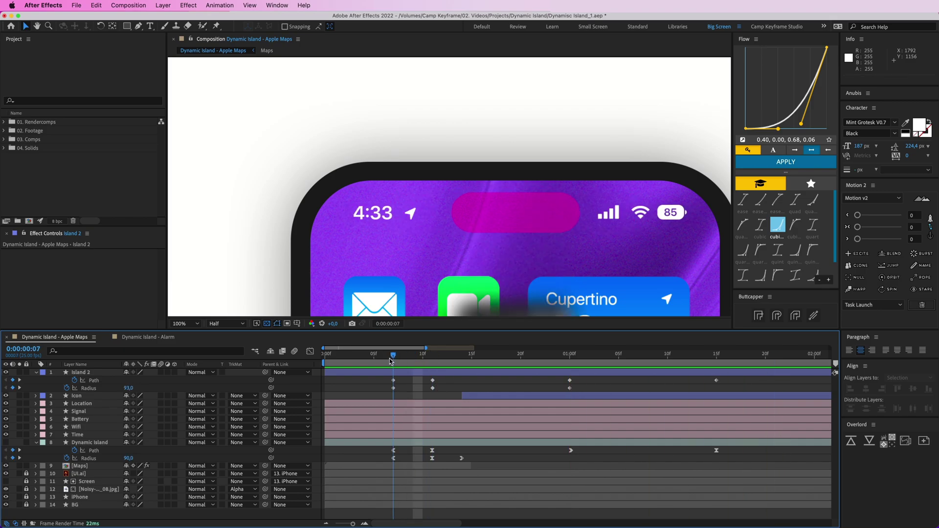
Hide the Icon layer and scrub through Island 2's path animation, ending at frame 11.
key(Page_Up)
drag(404, 357, 520, 365)
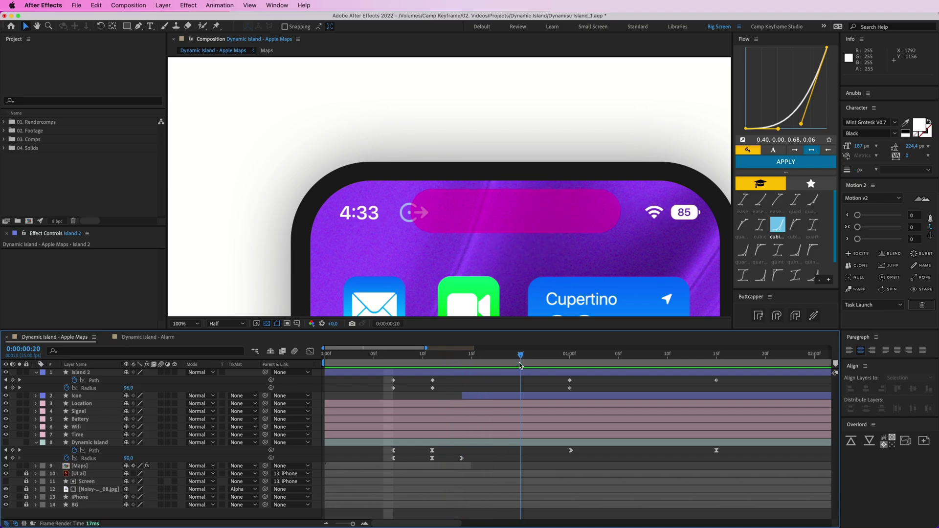
click(6, 396)
drag(516, 359, 433, 368)
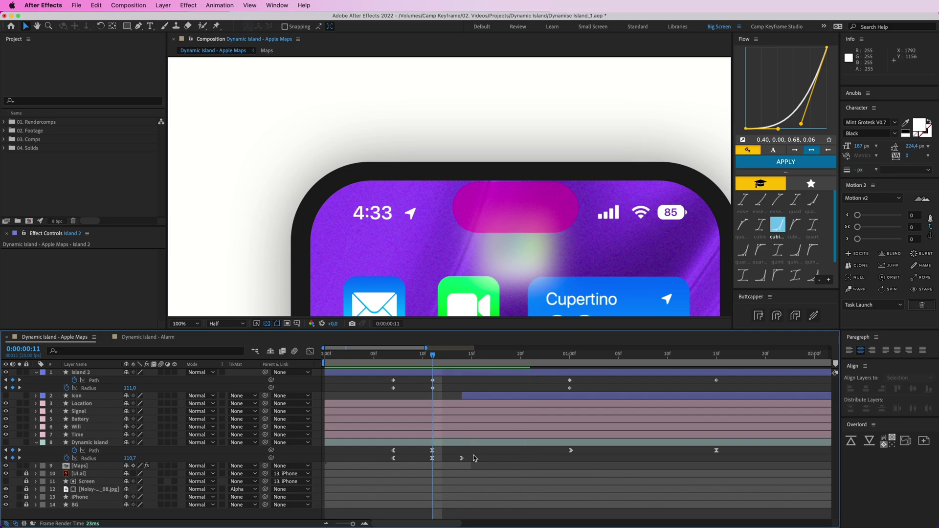
Try moving Island 2's Radius keyframe from 0:00:01:00 to frame 14, and undo the move.
click(568, 357)
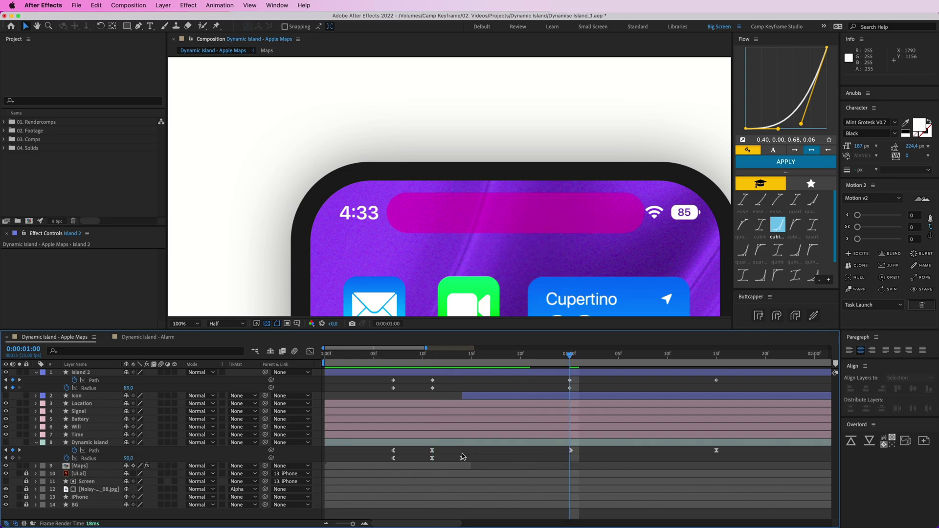
drag(559, 356, 464, 363)
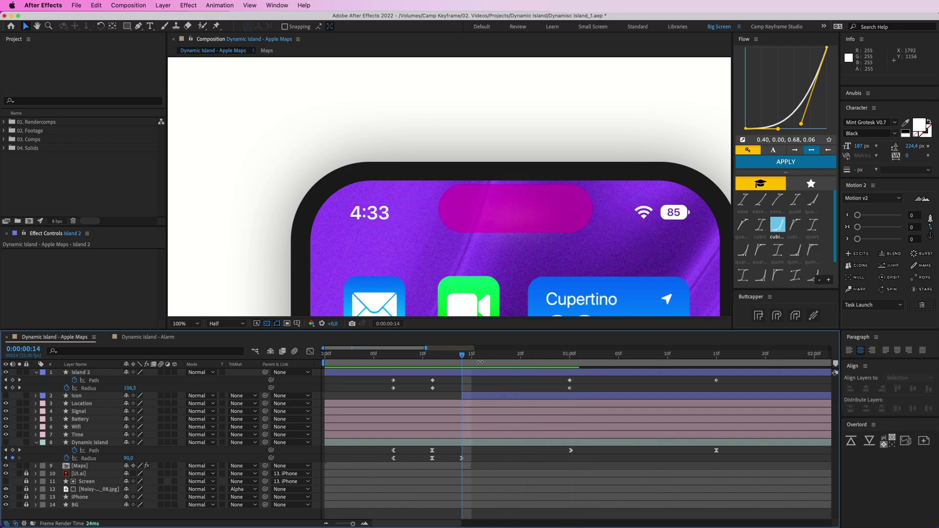
drag(574, 390, 466, 390)
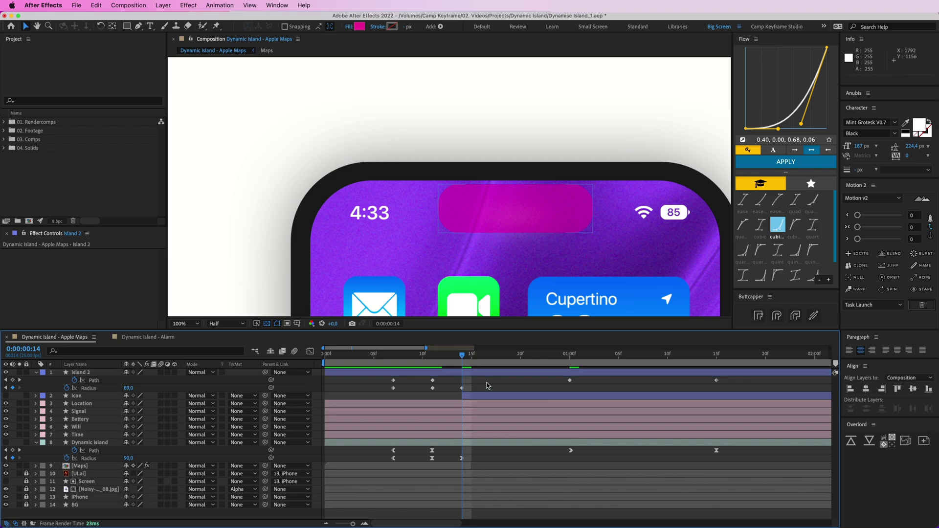
drag(486, 456, 379, 475)
click(490, 460)
key(cmd+z)
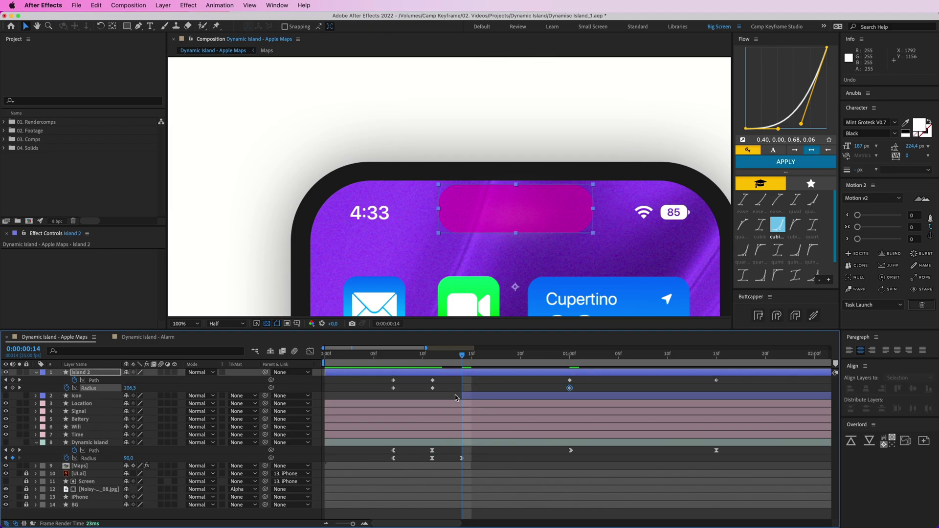
Show the original Dynamic Island layer, hide Island 2, and preview the original animation from frame 7.
click(392, 356)
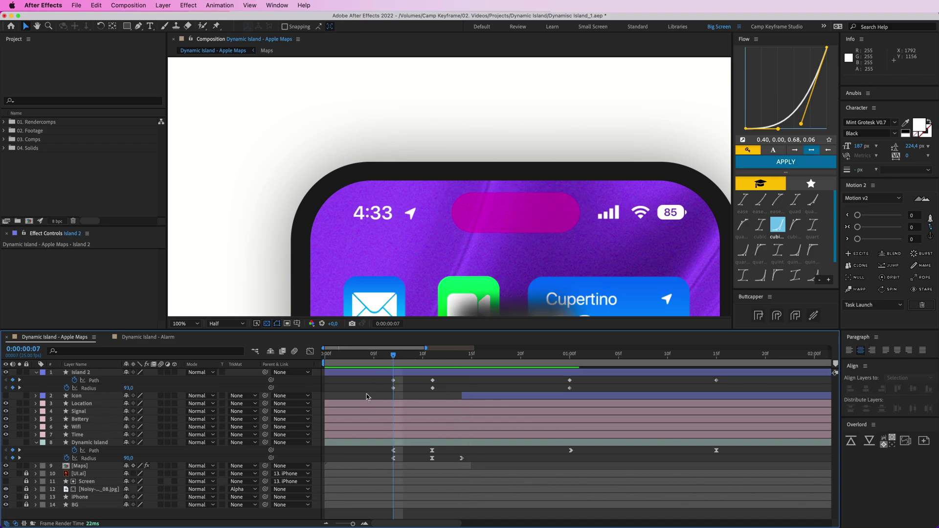
click(13, 381)
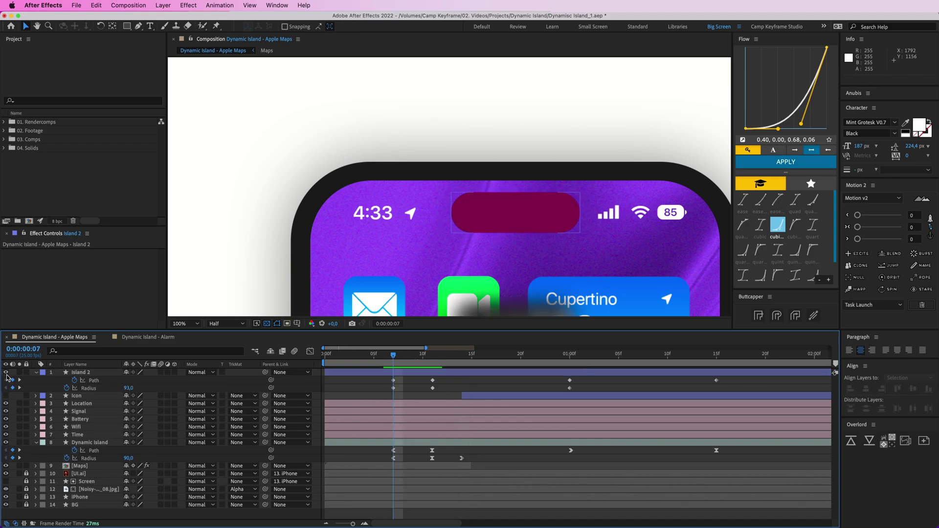
click(6, 373)
key(space)
key(space)
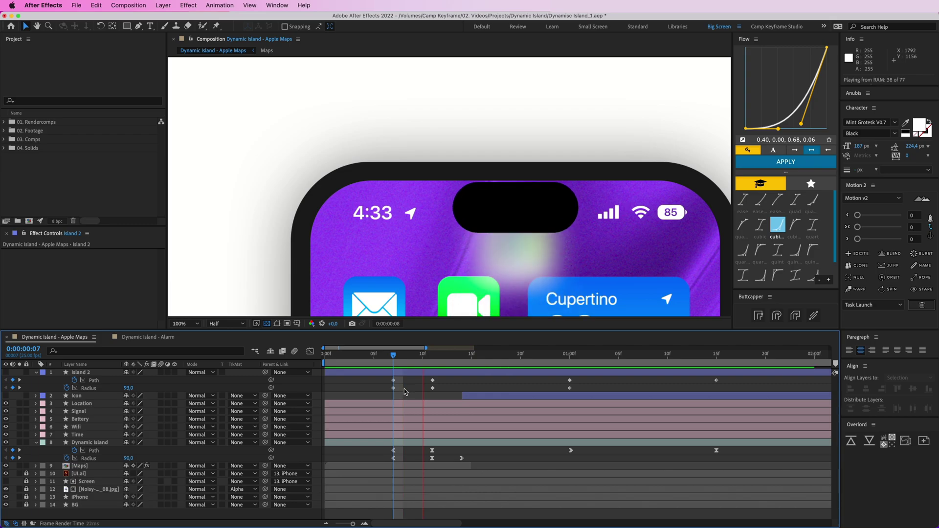
Apply Easy Ease to all of Island 2's Path and Radius keyframes.
click(407, 358)
drag(407, 361, 803, 396)
right_click(571, 382)
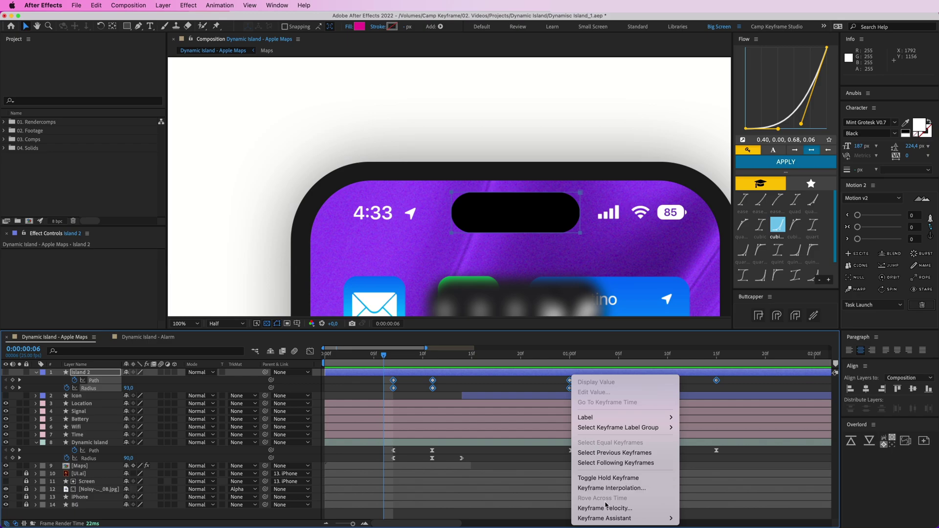
mouse_move(609, 520)
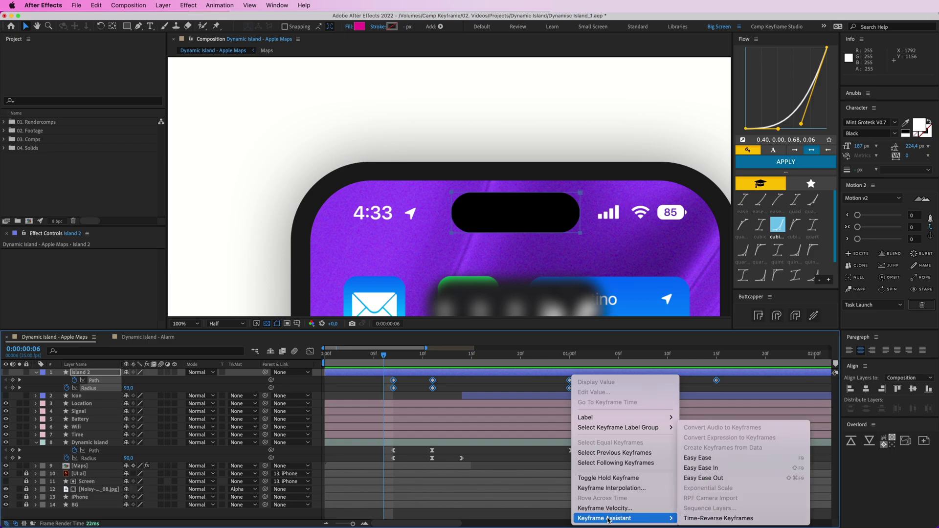
click(698, 458)
click(407, 376)
Show Island 2 again with the original Dynamic Island layer hidden, and preview its eased animation.
key(Page_Up)
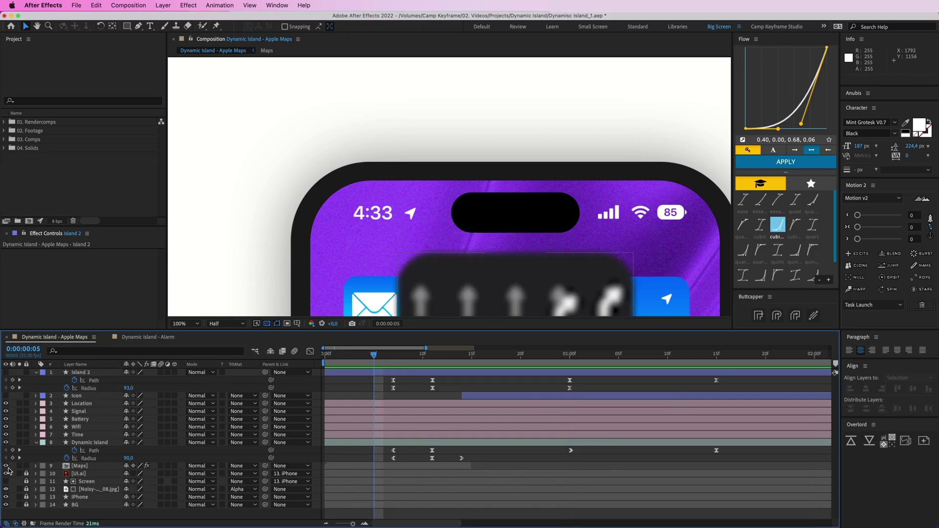
click(6, 467)
click(6, 372)
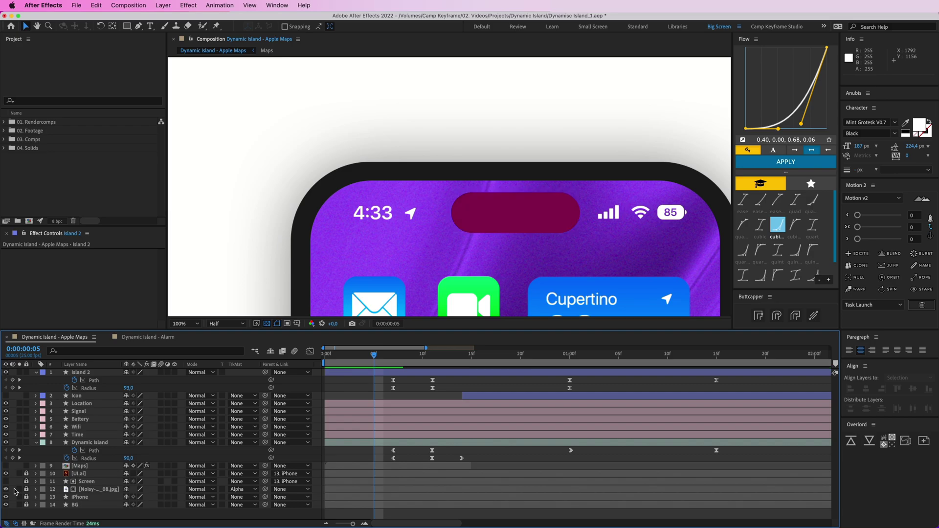
click(5, 467)
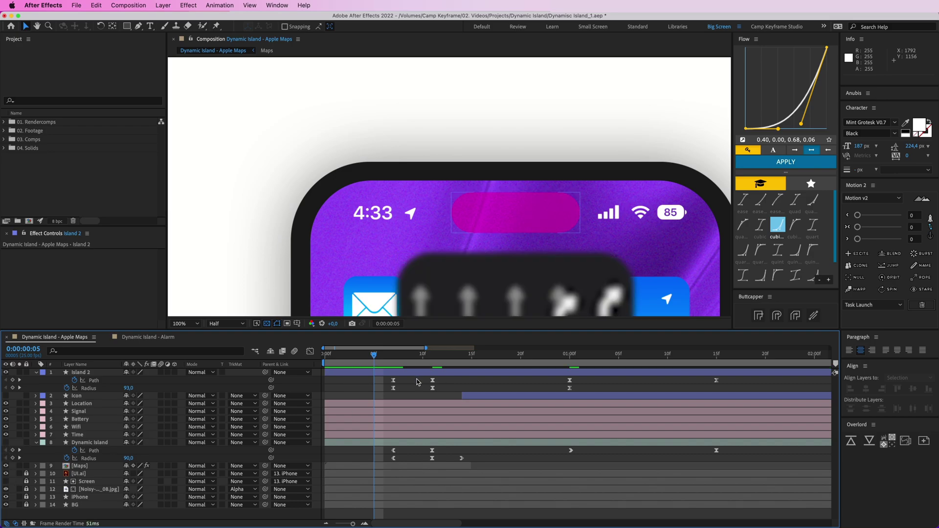
key(space)
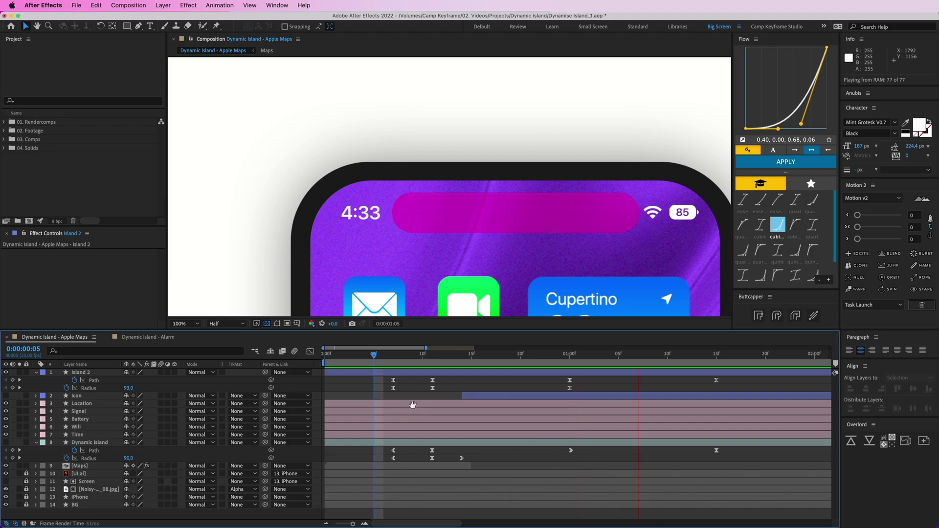
mouse_move(395, 362)
mouse_down()
mouse_move(386, 361)
mouse_move(410, 360)
mouse_move(397, 361)
mouse_up()
key(space)
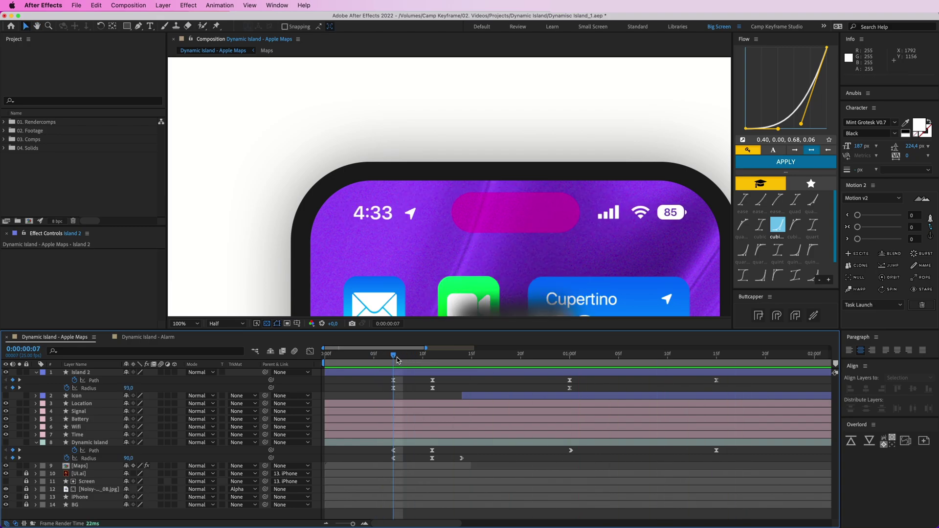
key(space)
key(space)
Reshape Island 2's Path and Radius speed curves between frames 7 and 11 for a fast start and a long ease into frame 11.
mouse_move(392, 360)
mouse_down()
mouse_move(436, 362)
mouse_move(390, 382)
mouse_move(462, 377)
mouse_up()
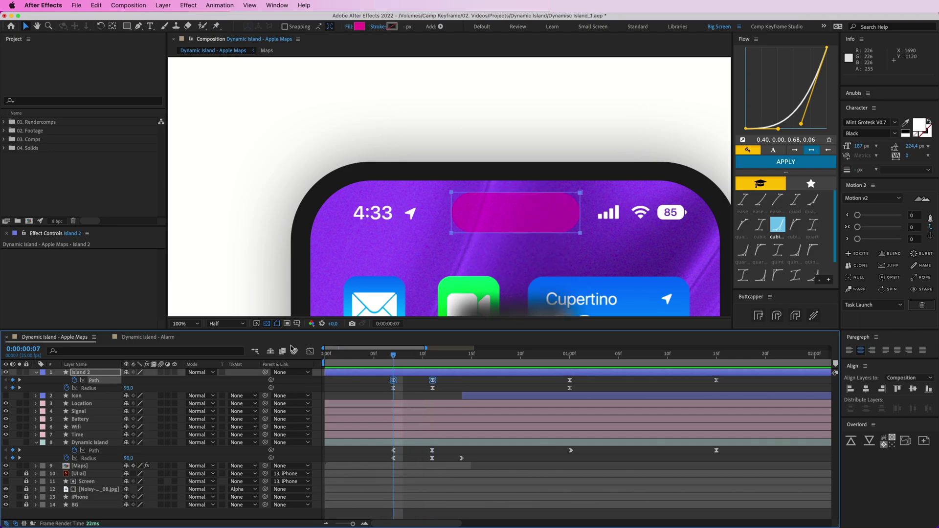
click(311, 352)
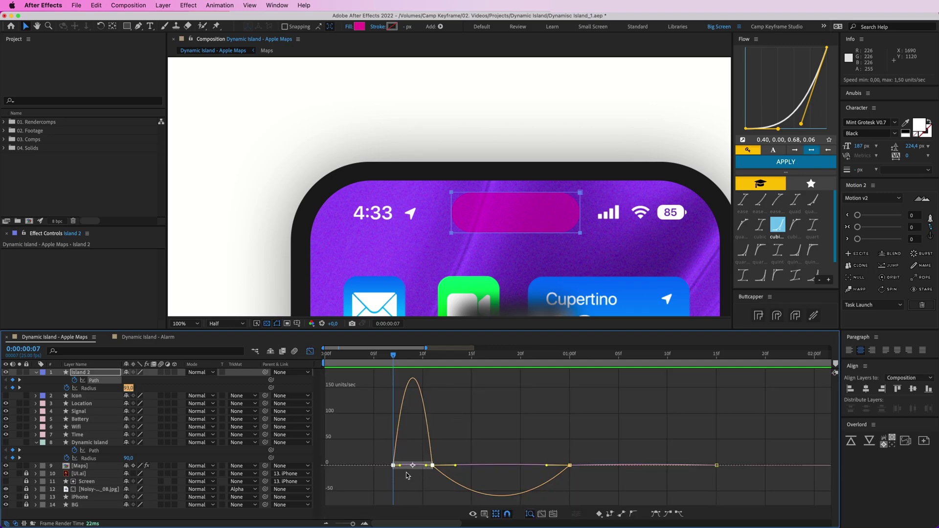
drag(400, 465, 411, 466)
key(.)
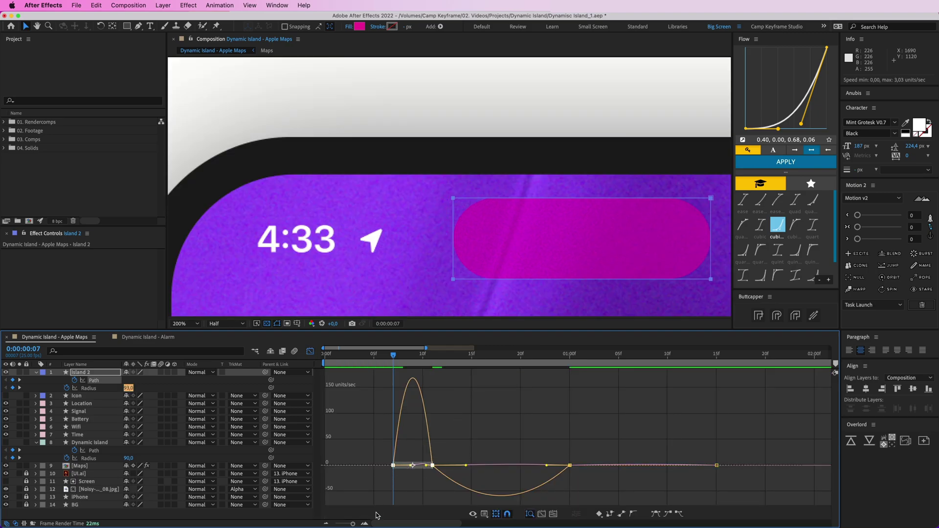
key(=)
key(super+z)
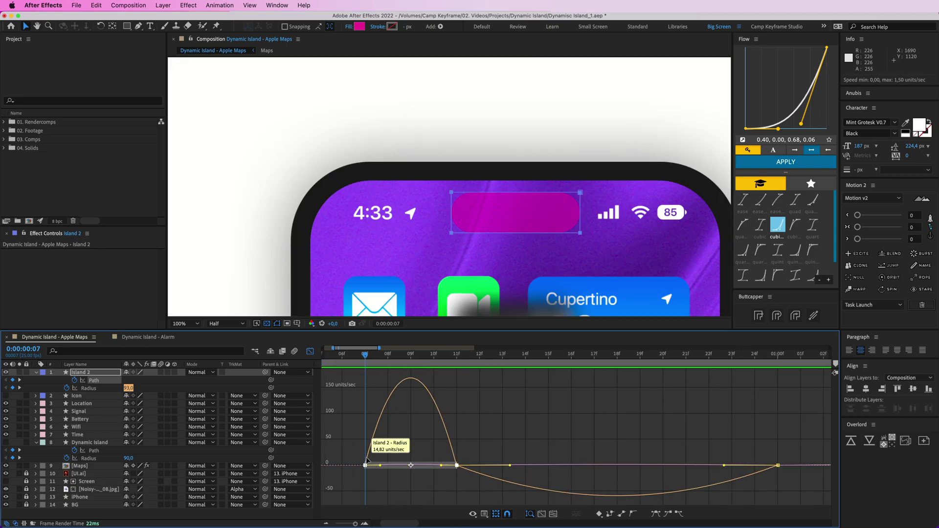
mouse_move(359, 456)
mouse_down()
mouse_move(380, 477)
mouse_move(402, 468)
mouse_move(376, 464)
mouse_up()
drag(442, 466, 418, 465)
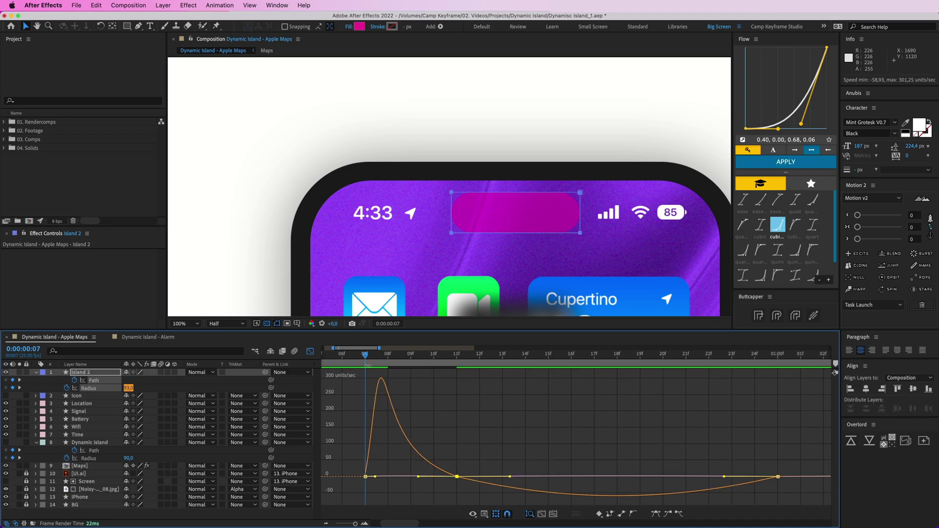
Preview Island 2's animation with the reshaped easing, including playback from the first frames of the timeline.
key(Page_Up)
key(space)
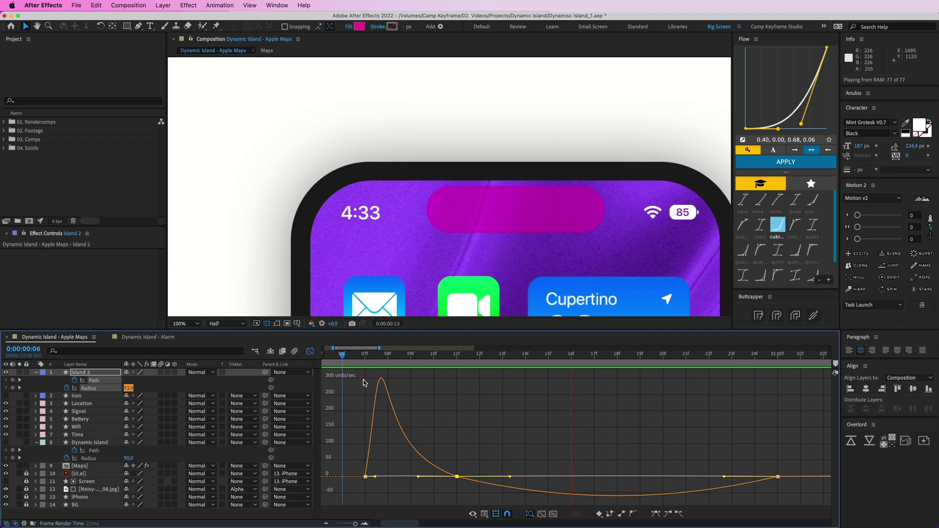
key(shift+F3)
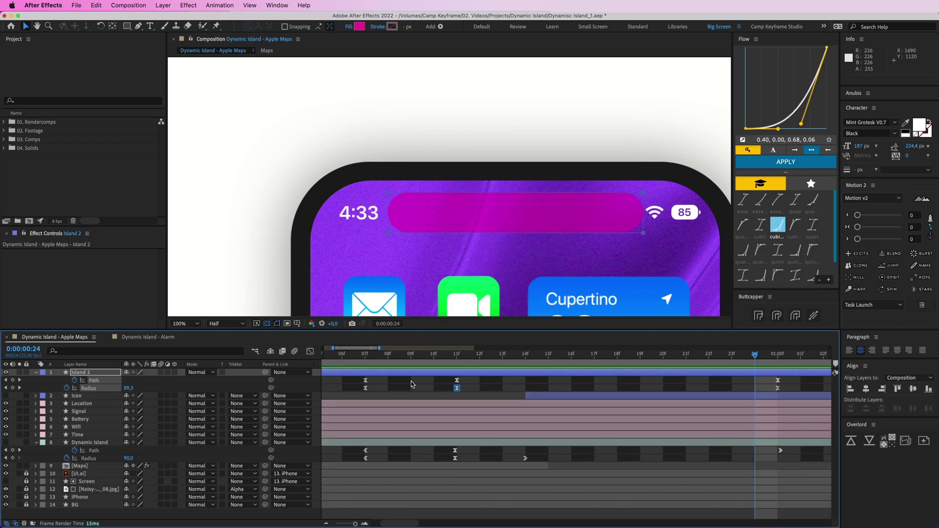
click(414, 385)
key(minus)
key(space)
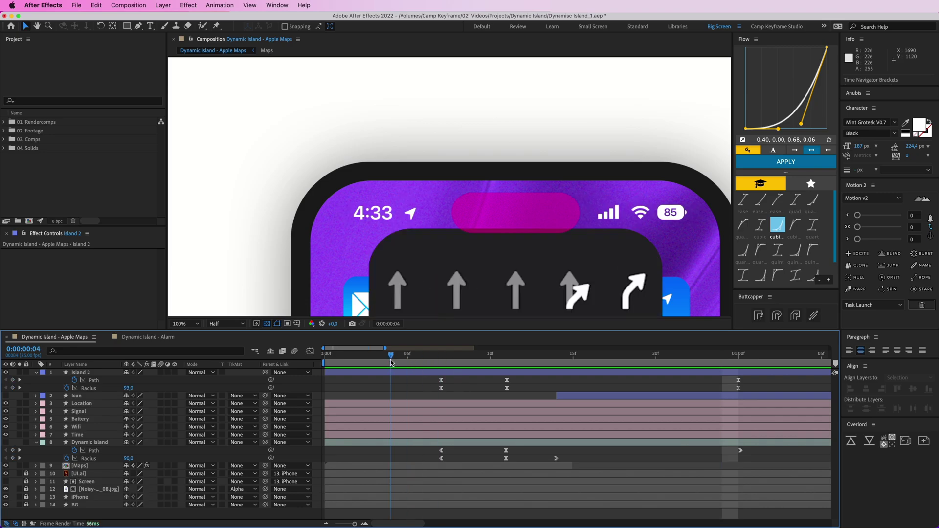
key(space)
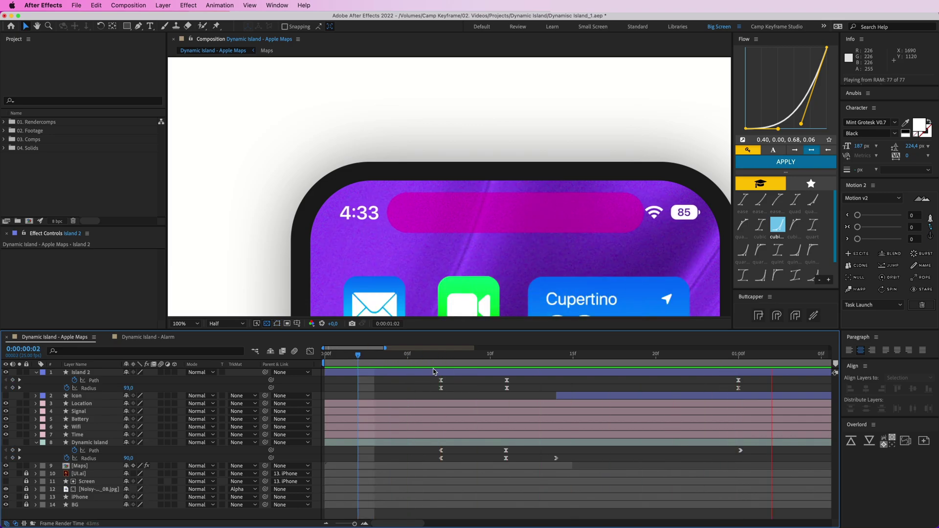
key(space)
key(space)
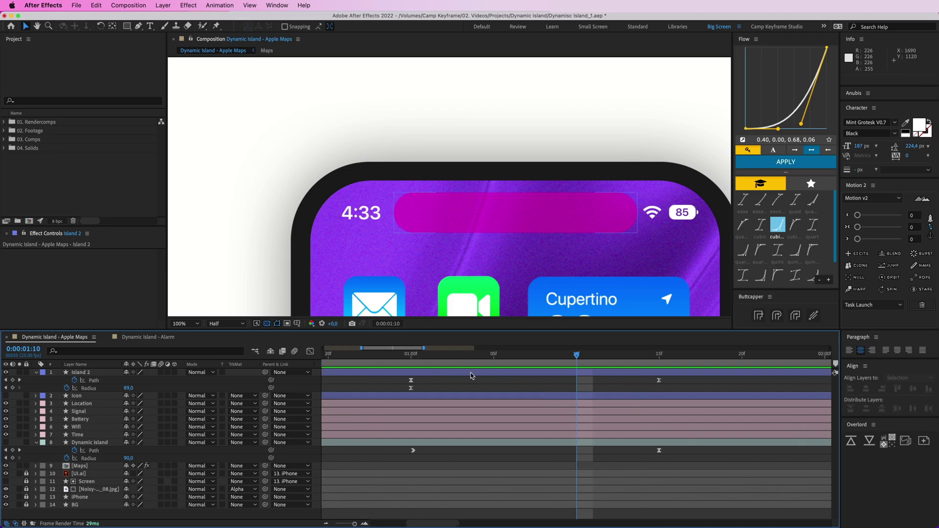
Lengthen the incoming ease of Island 2's Path and Radius keyframes at frame 11, and preview the result from frame 7.
key(minus)
drag(459, 377, 497, 377)
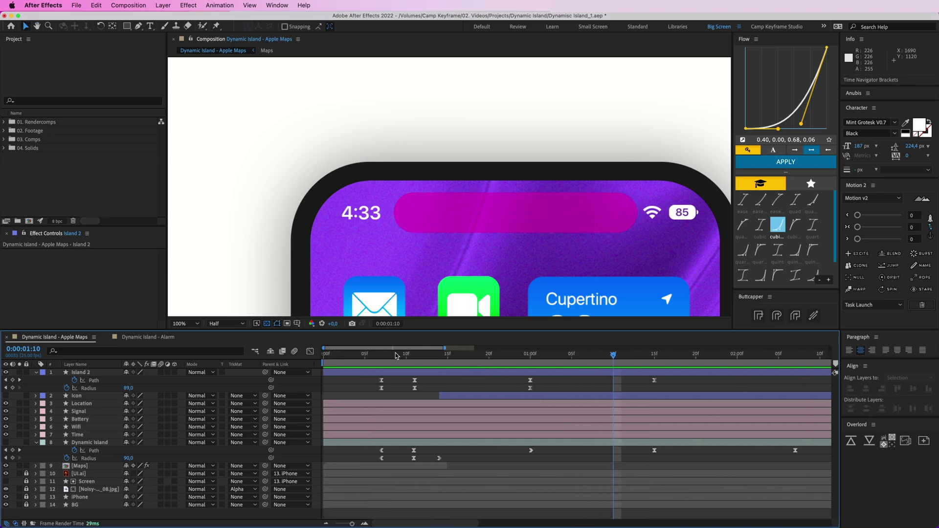
click(390, 354)
click(382, 380)
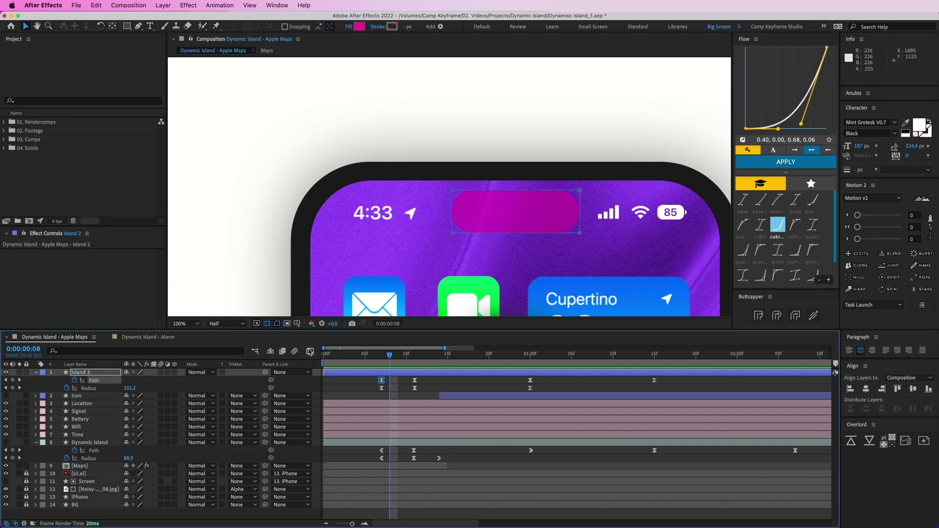
click(310, 352)
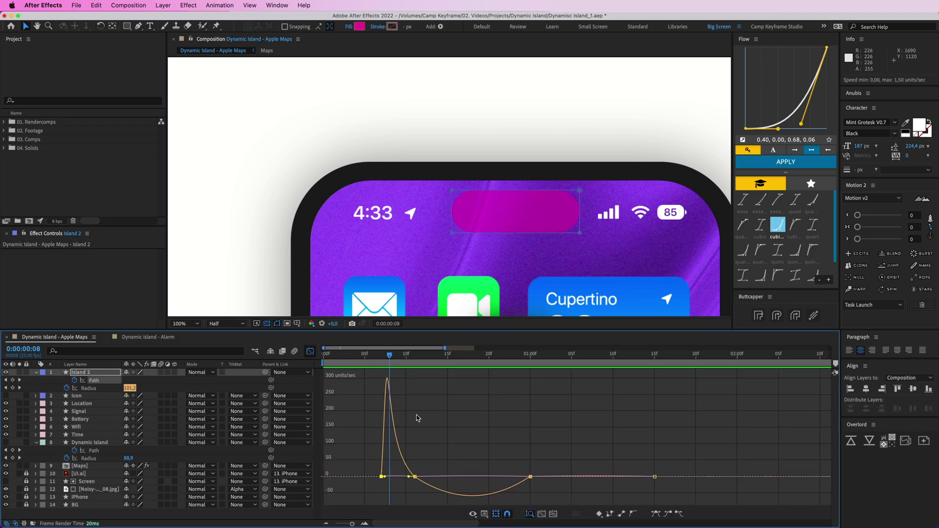
click(412, 480)
drag(414, 476, 393, 480)
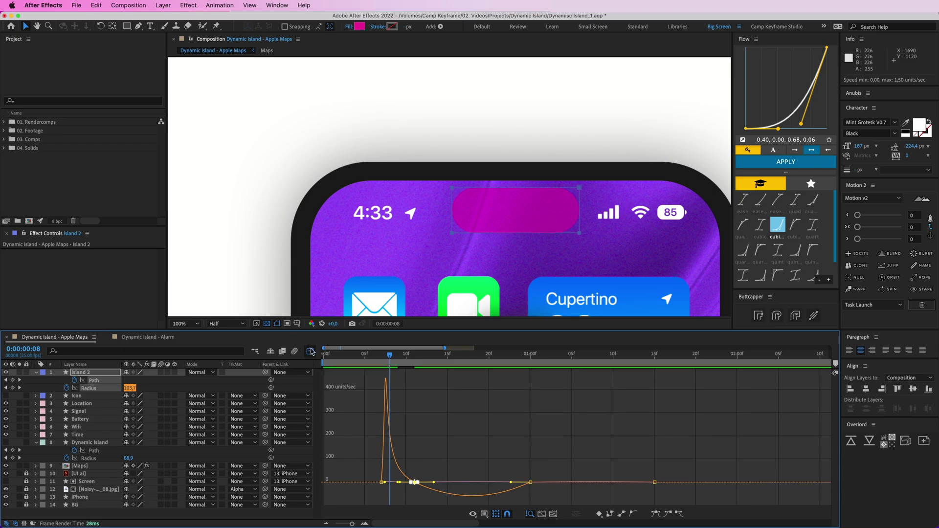
click(311, 351)
key(space)
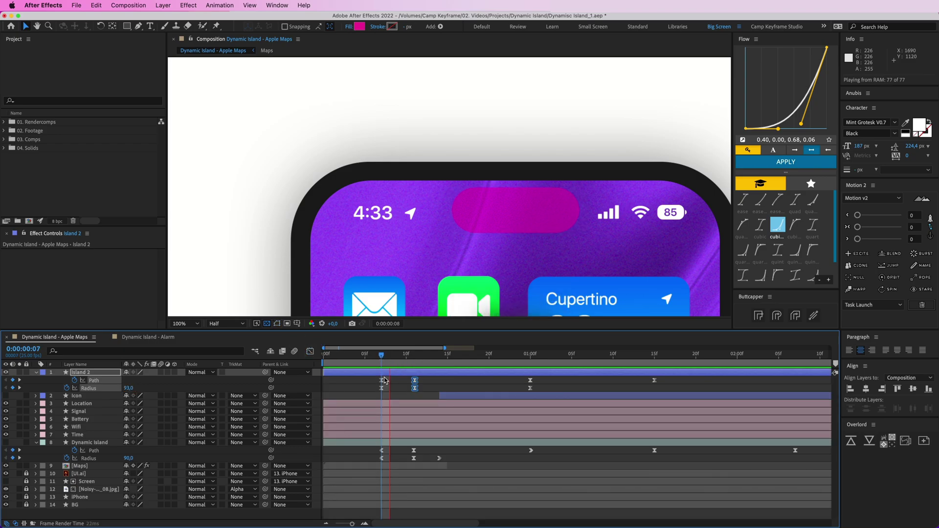
click(520, 383)
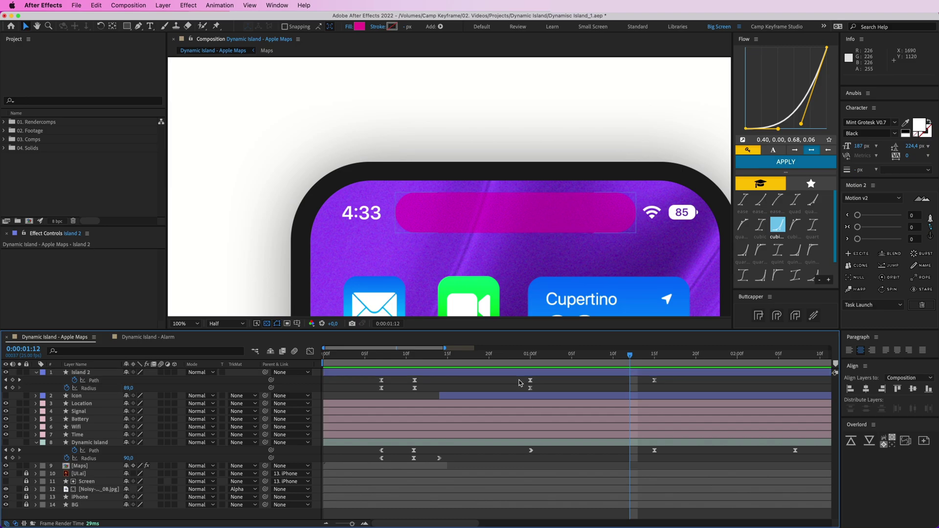
Shorten the outgoing ease of Island 2's Path and Radius keyframes at frame 11, and preview the result from frame 6.
click(530, 381)
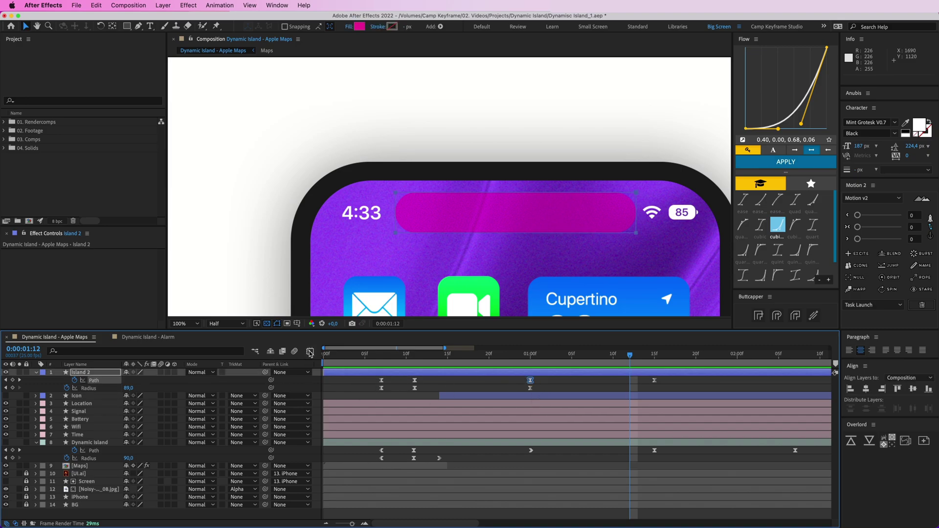
click(310, 352)
drag(512, 484, 488, 483)
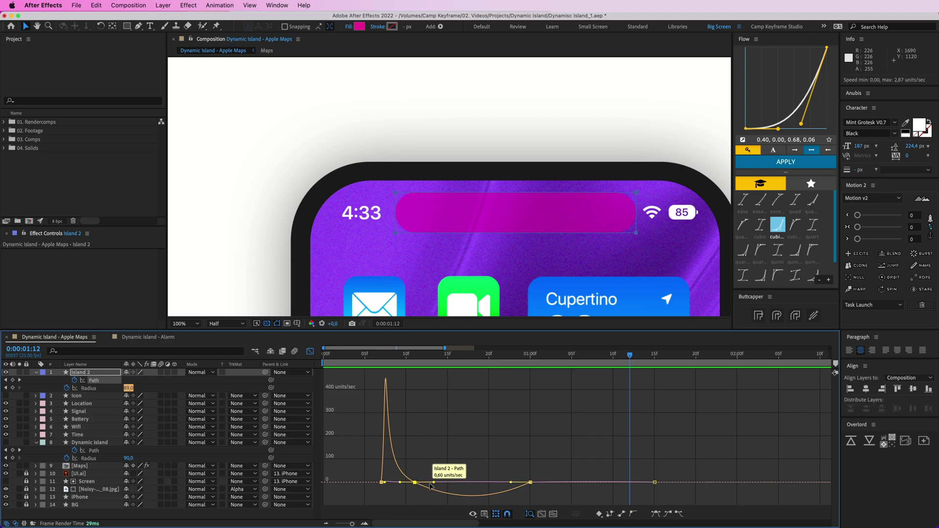
mouse_move(409, 473)
mouse_down()
mouse_move(440, 497)
mouse_move(423, 484)
mouse_up()
key(space)
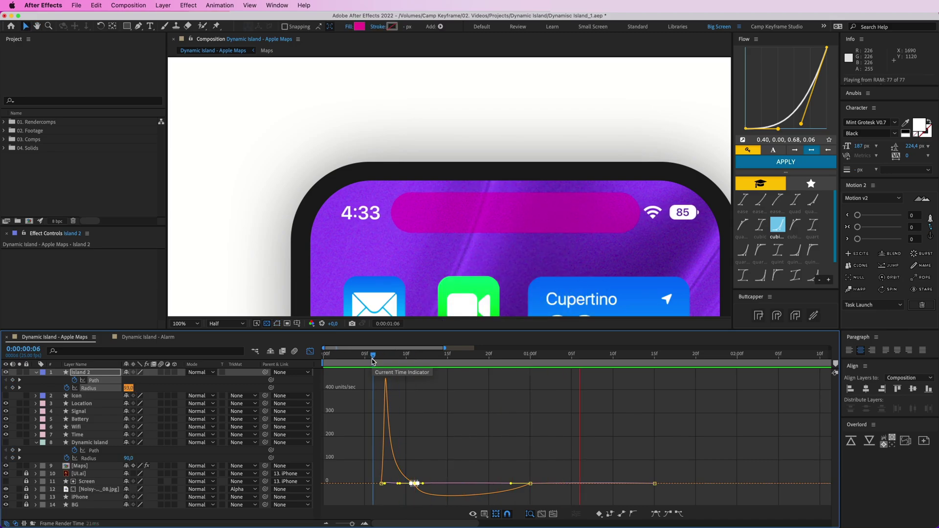
key(space)
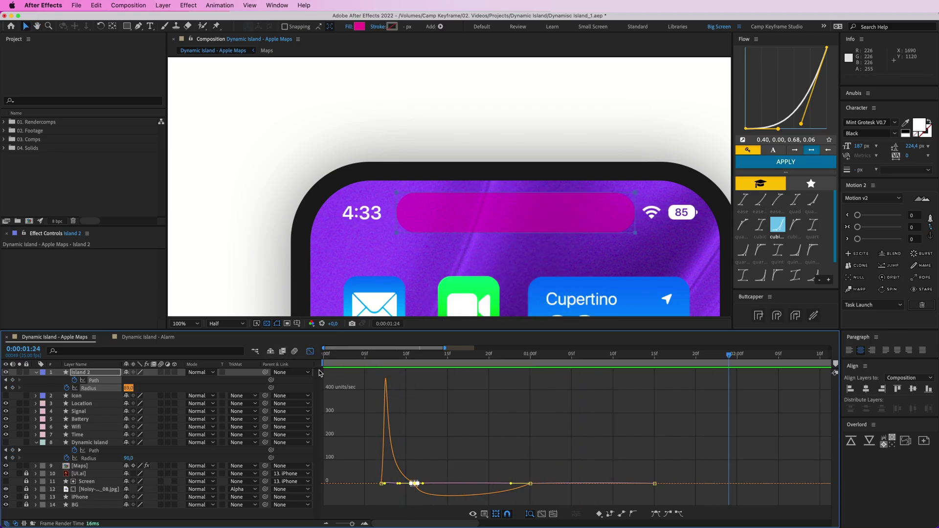
click(310, 350)
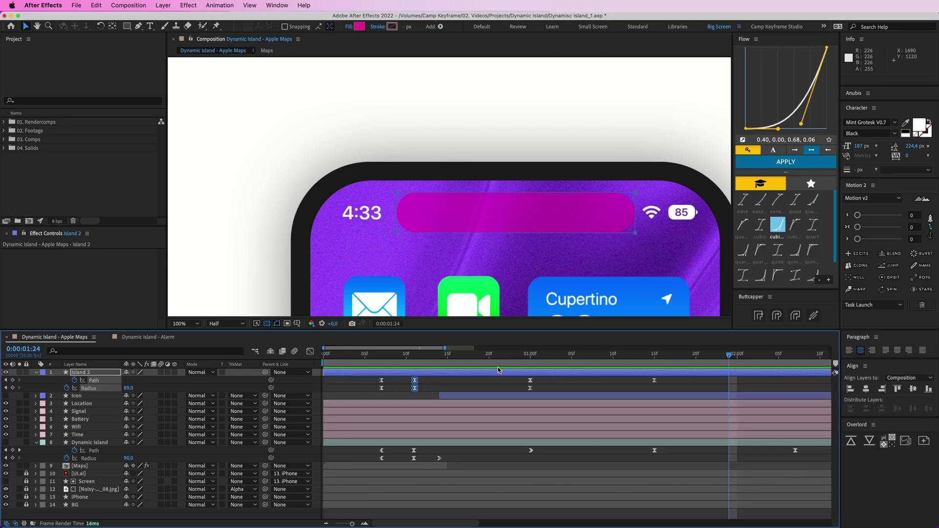
Preview Island 2's animation, and show the original Dynamic Island layer at its Path keyframe at 0:00:02:07.
click(522, 361)
key(space)
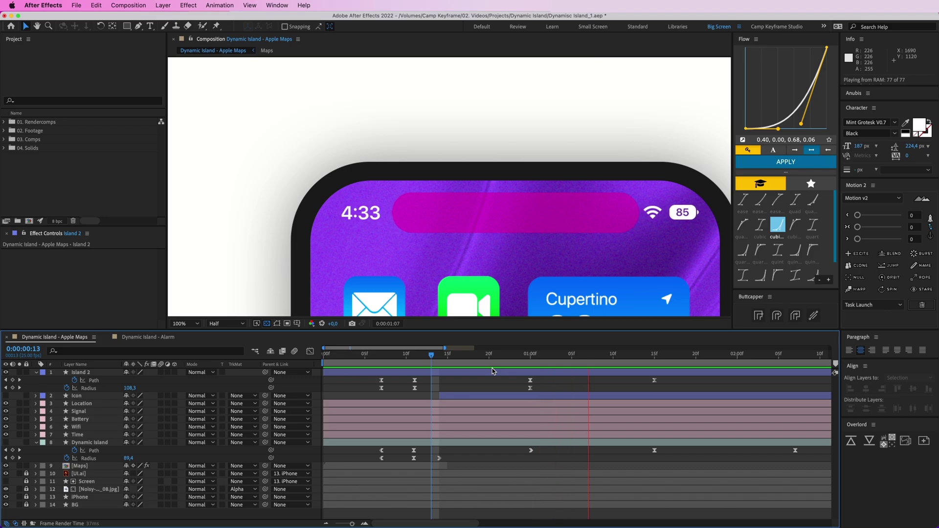
scroll(699, 385, right, 5)
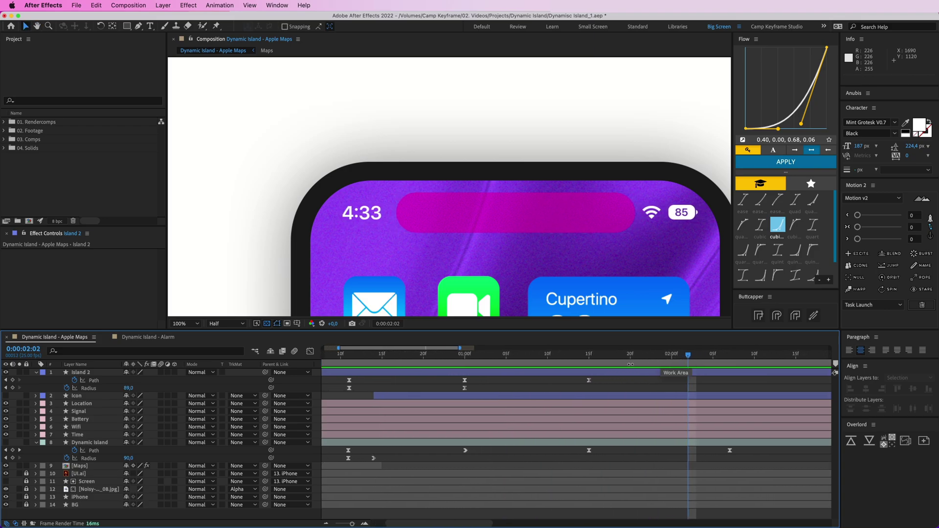
drag(608, 356, 711, 361)
key(Page_Down)
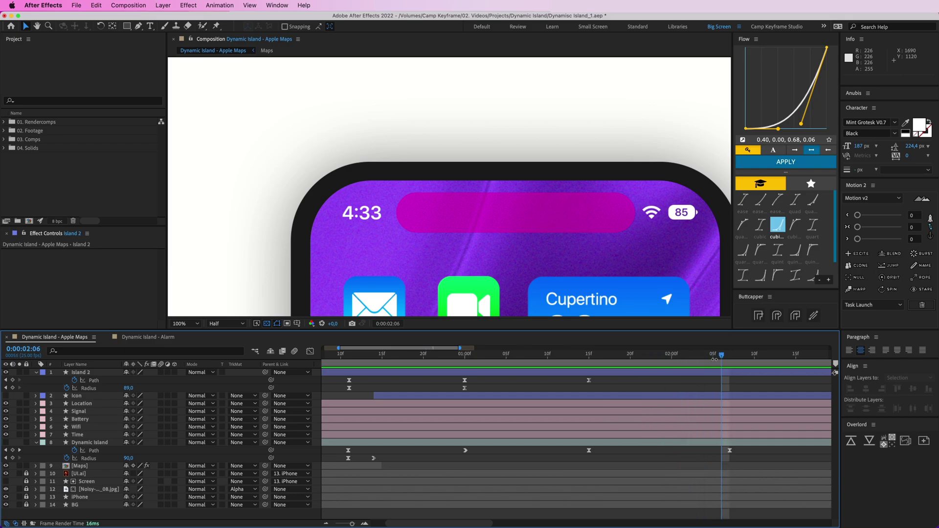
click(6, 443)
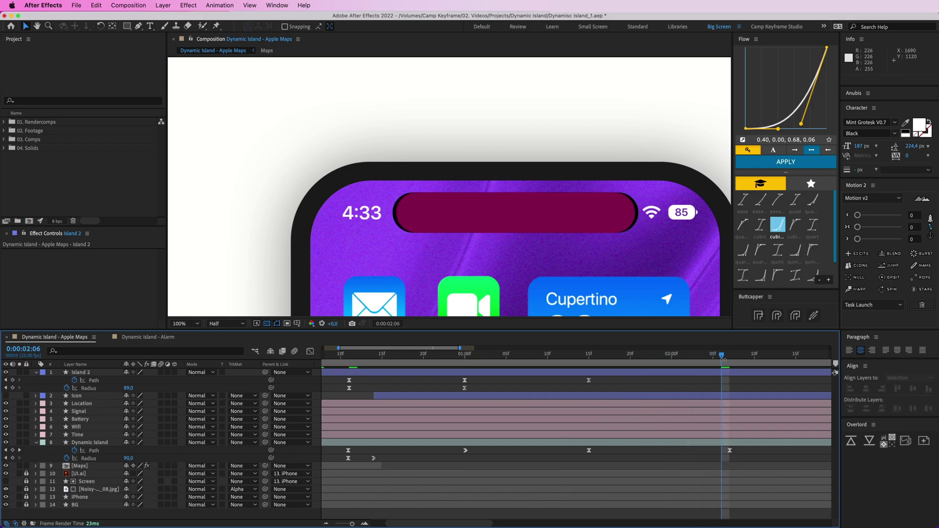
key(Page_Down)
mouse_move(728, 375)
mouse_down()
mouse_move(473, 363)
mouse_move(731, 374)
mouse_up()
key(period)
Move the right-hand path points of Island 2 outward at 0:00:02:07 to meet the right end of the original island.
drag(655, 223, 474, 211)
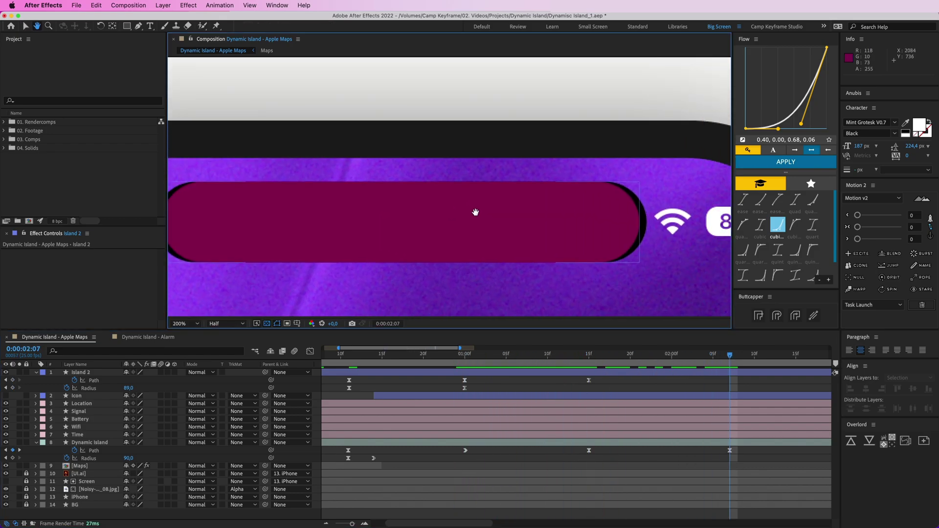
click(525, 216)
key(g)
click(636, 182)
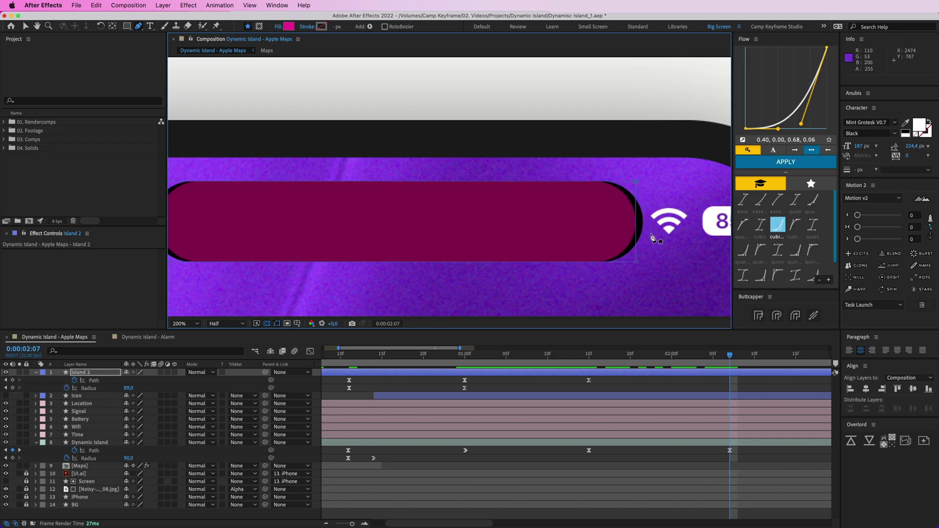
key(v)
drag(636, 262, 643, 262)
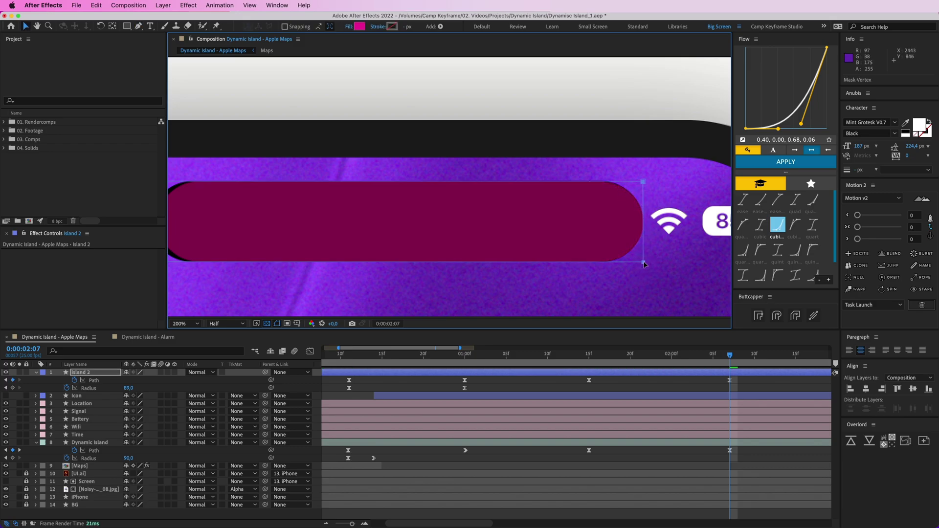
Move the left-hand path points of Island 2 outward at 0:00:02:07 to meet the left end of the original island.
drag(447, 242, 593, 244)
drag(338, 164, 280, 296)
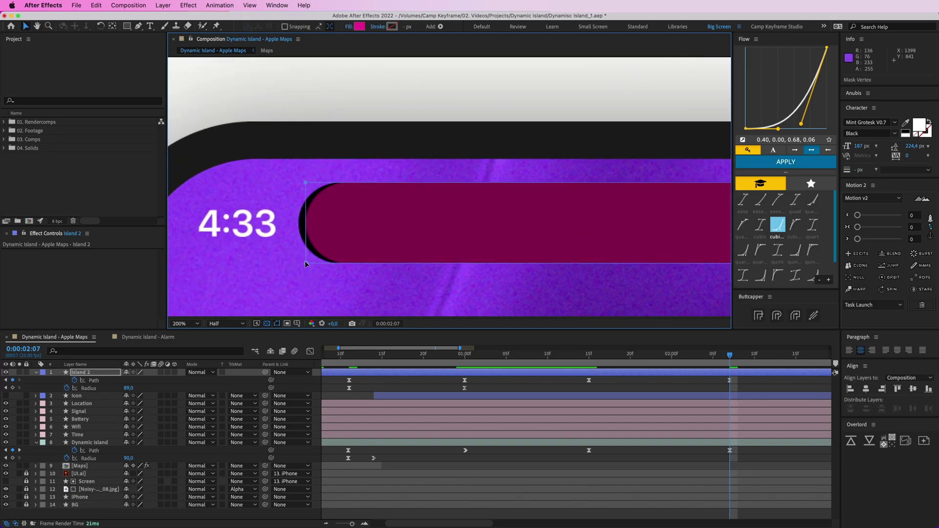
drag(305, 260, 298, 264)
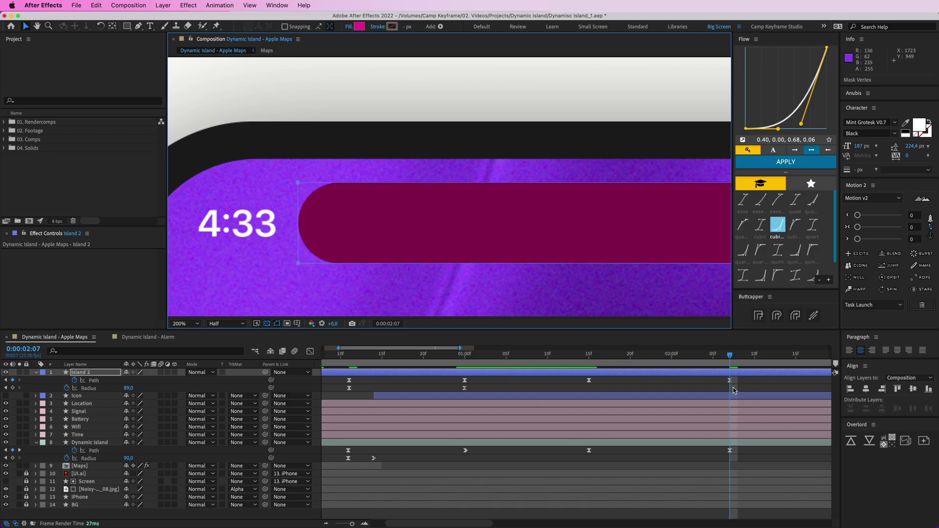
drag(733, 386, 684, 388)
click(697, 388)
key(comma)
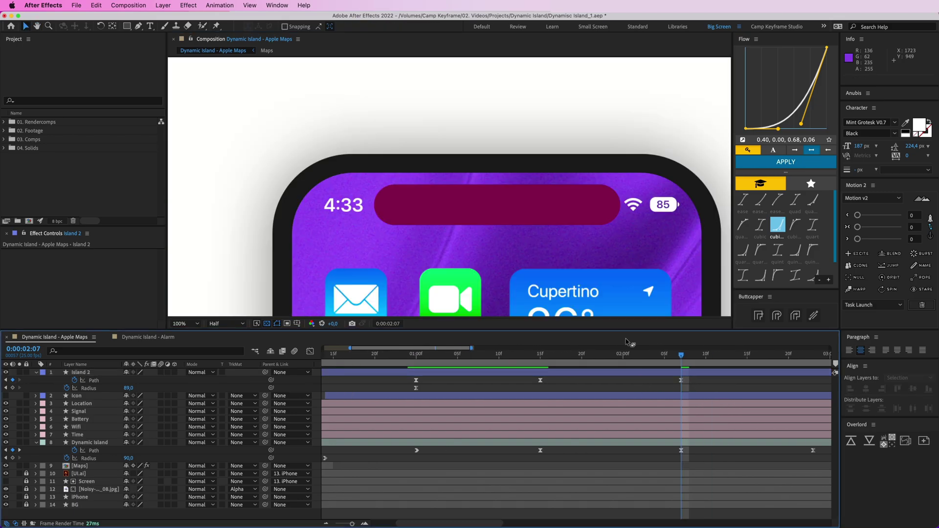
Play Island 2 overlaid on the original Dynamic Island layer from frame 7 to compare their motion.
scroll(432, 358, left, 3)
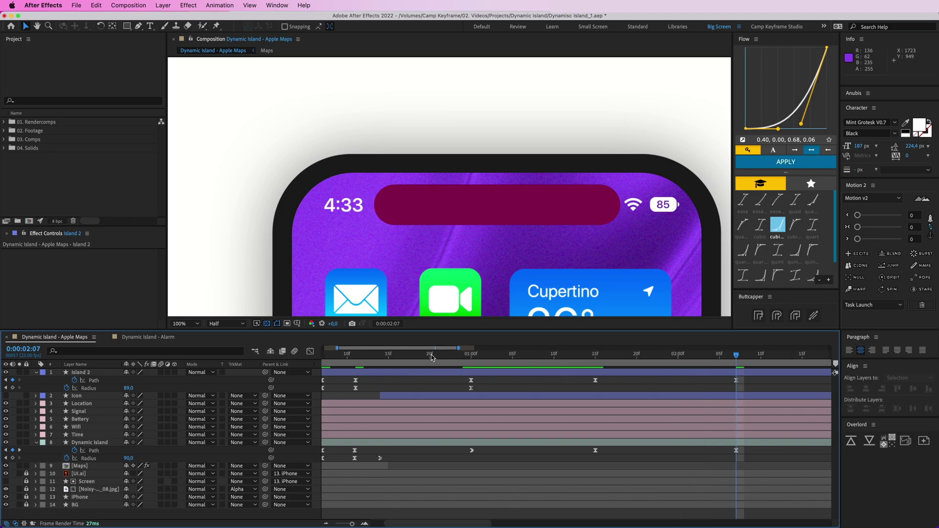
key(minus)
drag(391, 357, 371, 362)
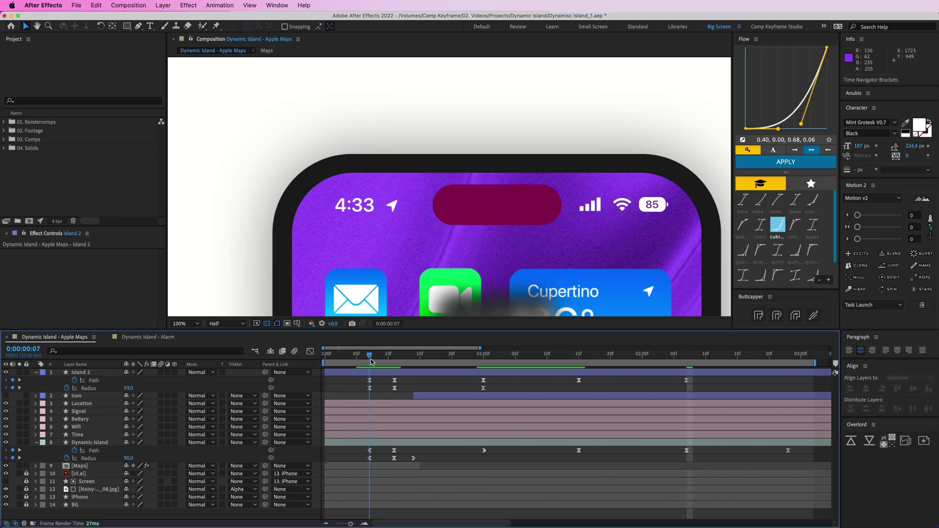
key(space)
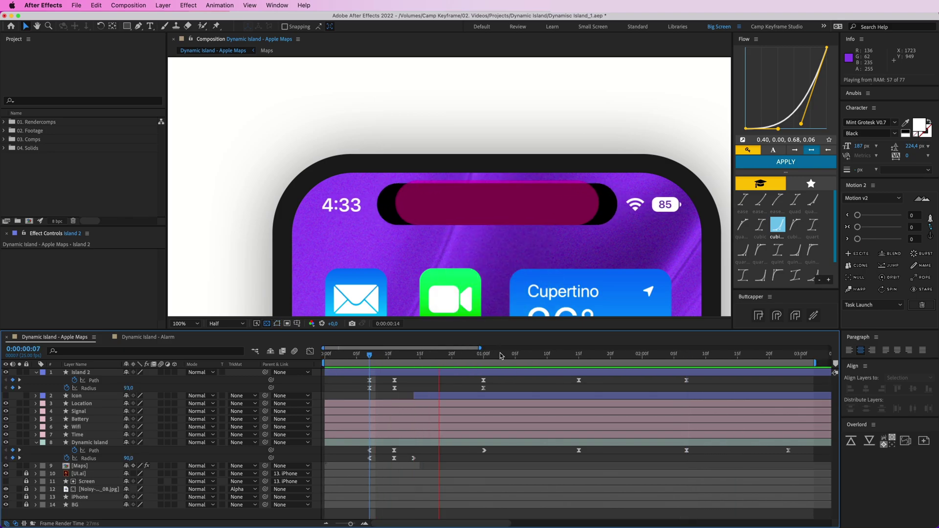
key(space)
drag(430, 357, 371, 361)
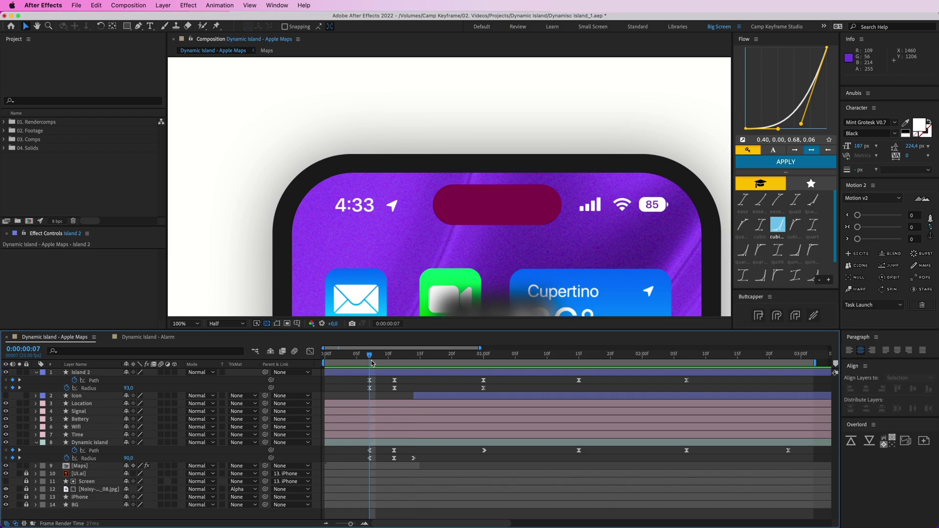
key(space)
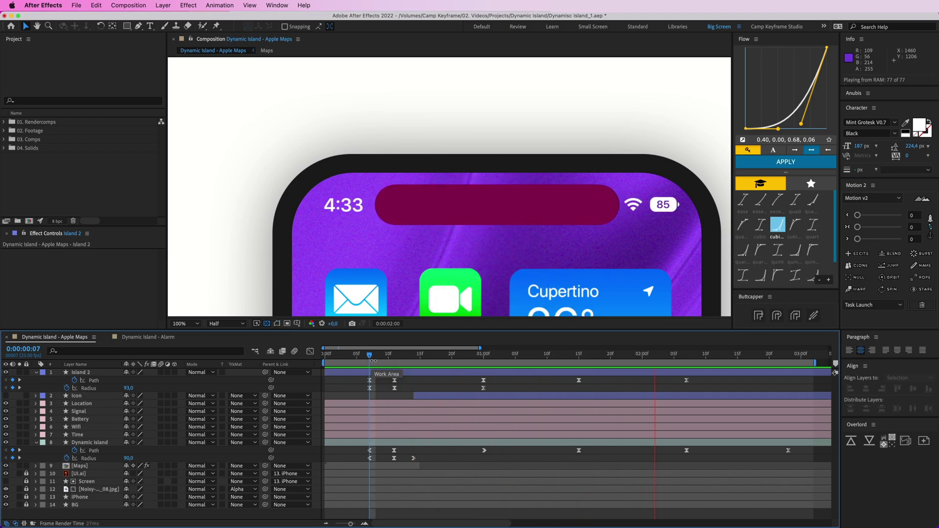
key(space)
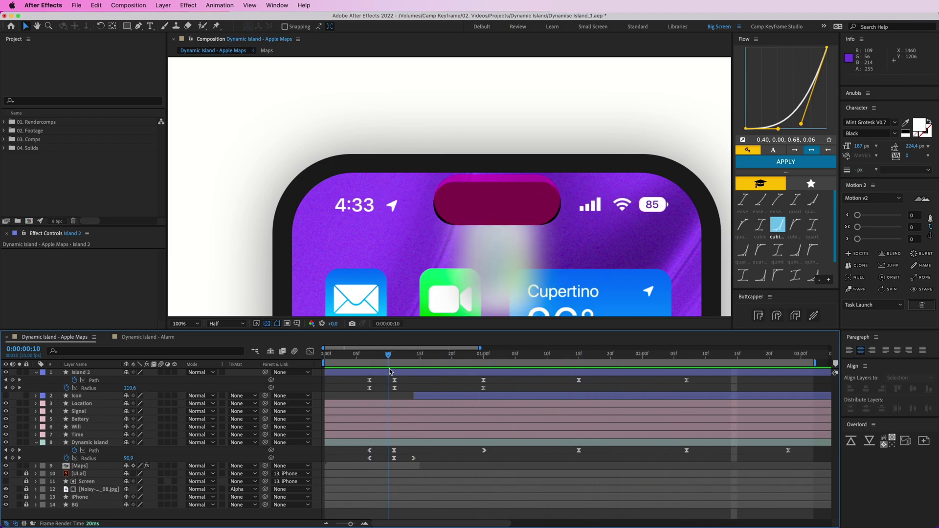
Replay and scrub the overlaid islands around frames 7 to 11 to compare how both shapes bounce upward.
key(space)
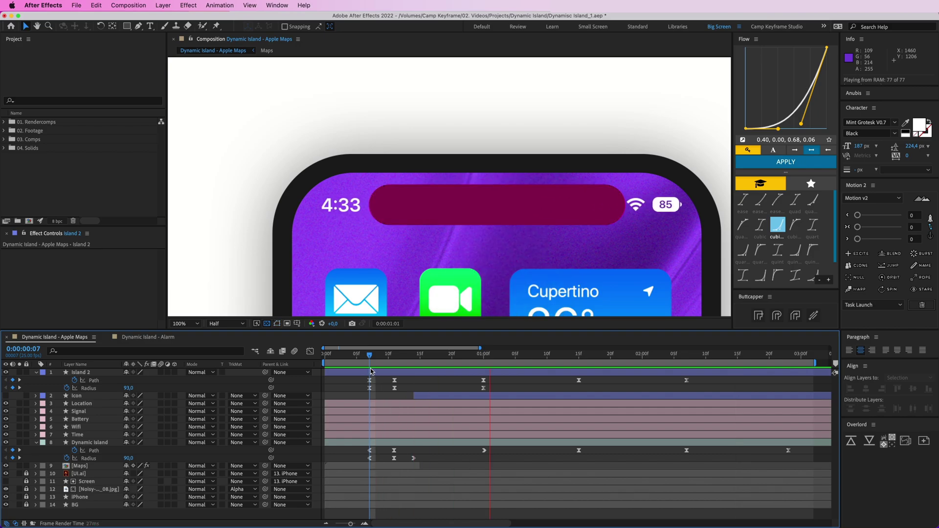
click(383, 359)
mouse_move(384, 359)
mouse_down()
mouse_move(394, 359)
mouse_move(370, 360)
mouse_up()
drag(362, 378, 411, 385)
click(414, 384)
key(space)
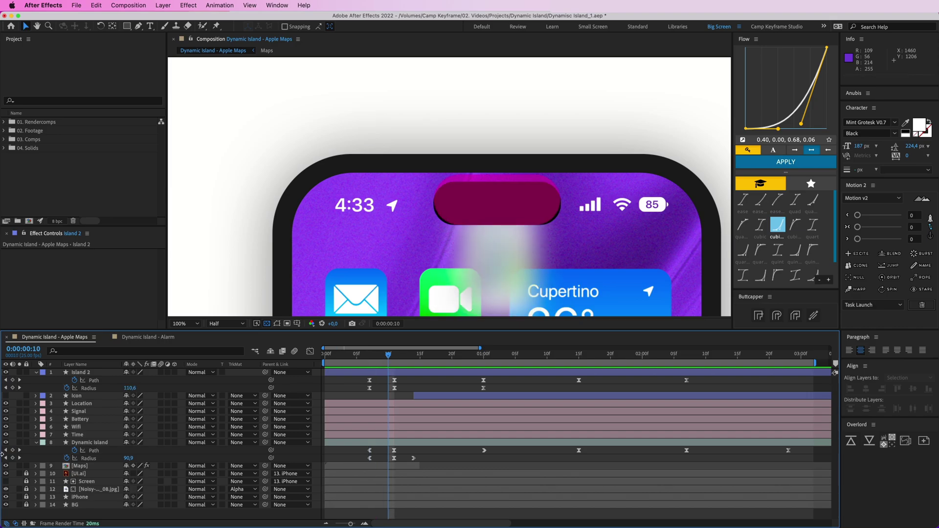
Hide the original Dynamic Island layer and preview Island 2 on its own.
key(space)
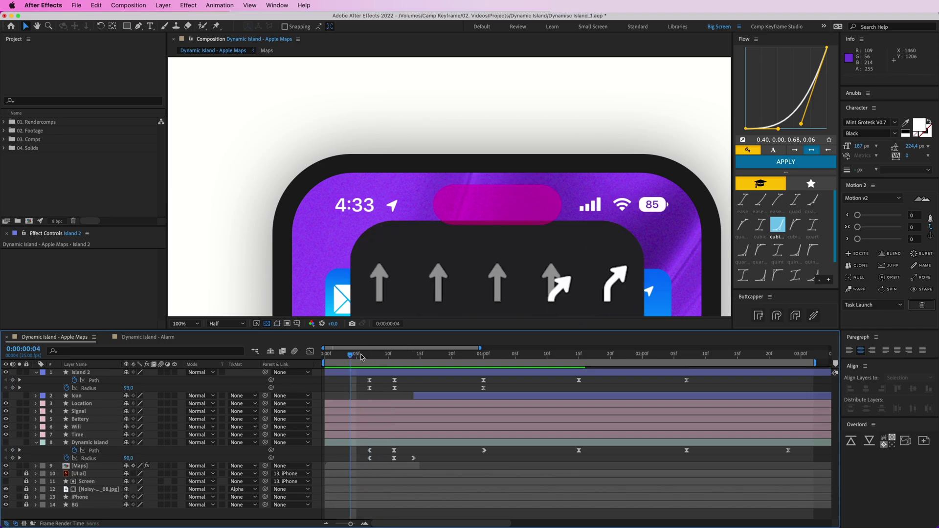
click(361, 357)
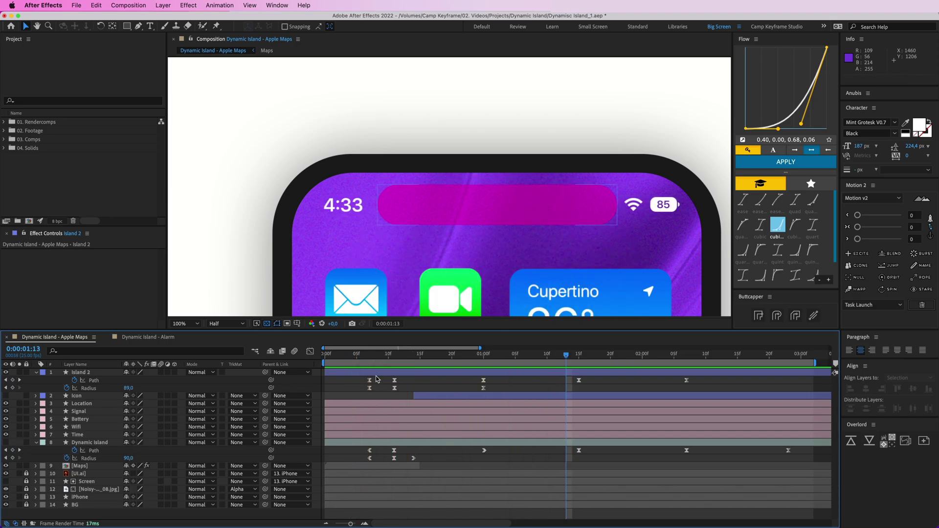
click(373, 358)
key(space)
Adjust the ease of Island 2's Path and Radius speed curves at the frame 7 keyframes in the Graph Editor.
drag(358, 382, 415, 377)
click(310, 352)
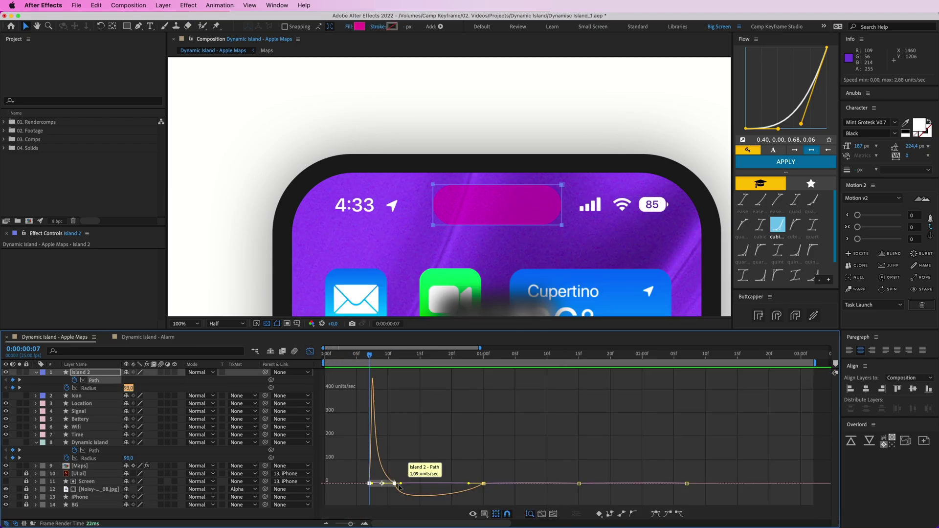
drag(354, 473, 392, 446)
click(374, 466)
click(311, 352)
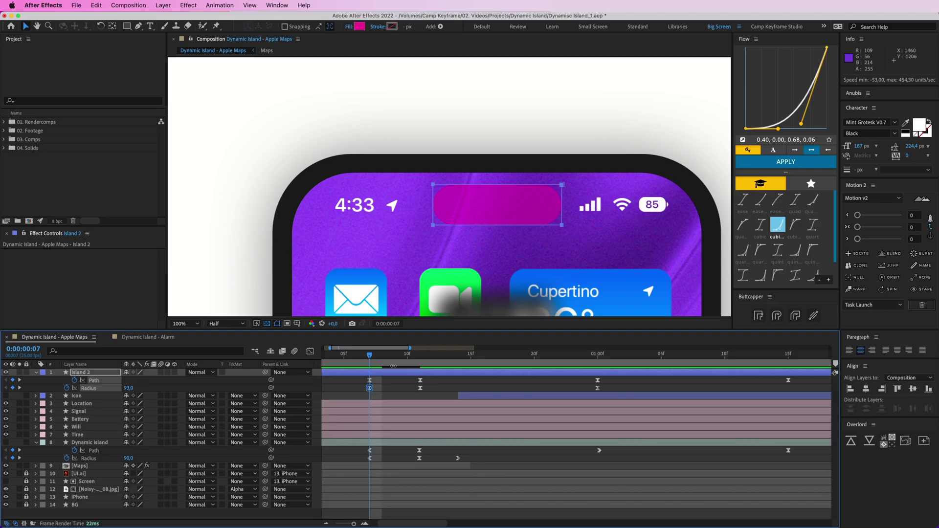
Preview Island 2 with the adjusted frame 7 ease, starting playback from frames 5 and 3.
key(space)
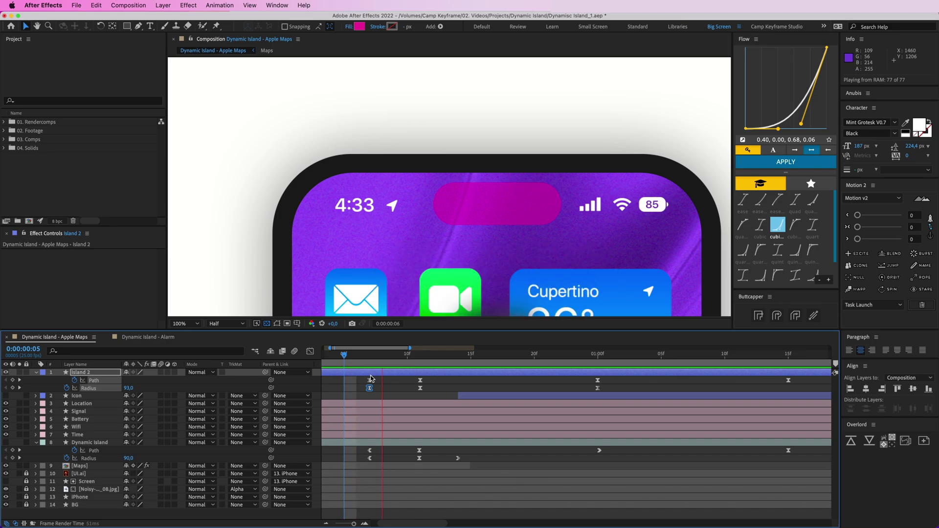
key(space)
key(minus)
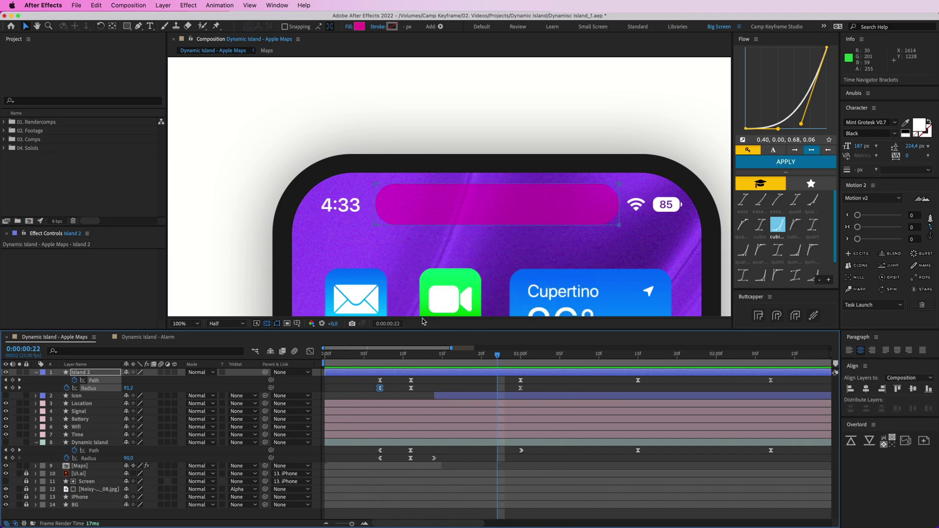
drag(389, 356, 363, 364)
key(space)
key(space)
key(space)
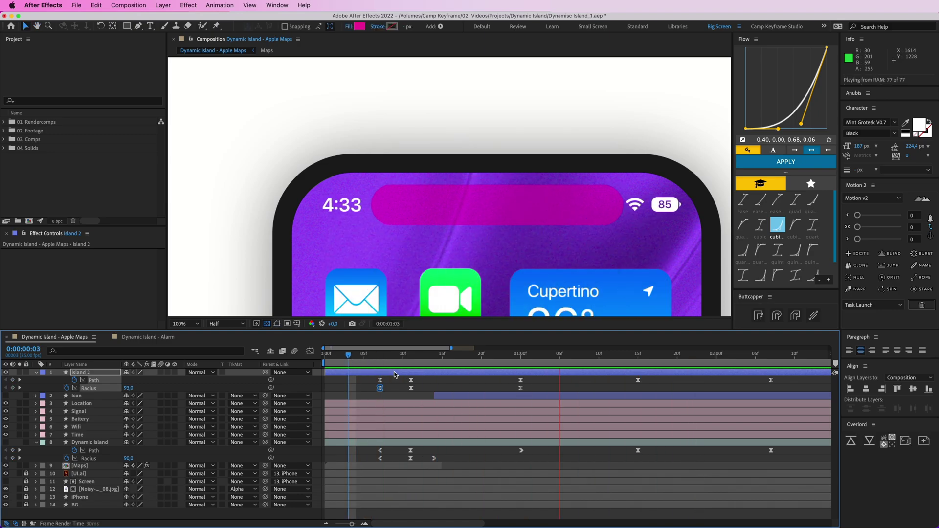
Apply the 0.40, 0.00, 0.68, 0.06 Flow curve to Island 2's Path keyframes at frames 7 and 11.
drag(396, 375, 563, 385)
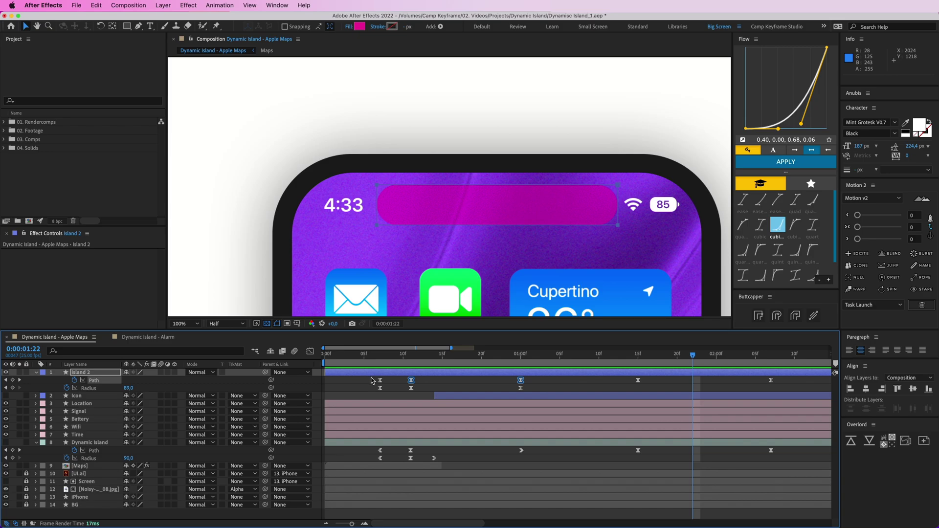
drag(425, 383, 426, 383)
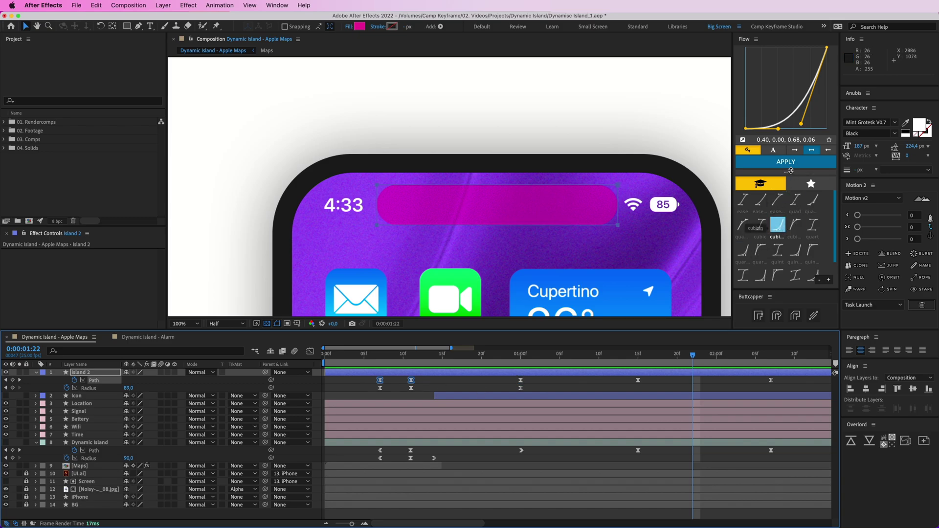
click(791, 164)
Apply the cubicOut Flow curve (0.32, 0.94, 0.60, 1.00) to Island 2's Path keyframes at frame 11 and 0:00:01:00.
drag(402, 378, 527, 386)
click(795, 225)
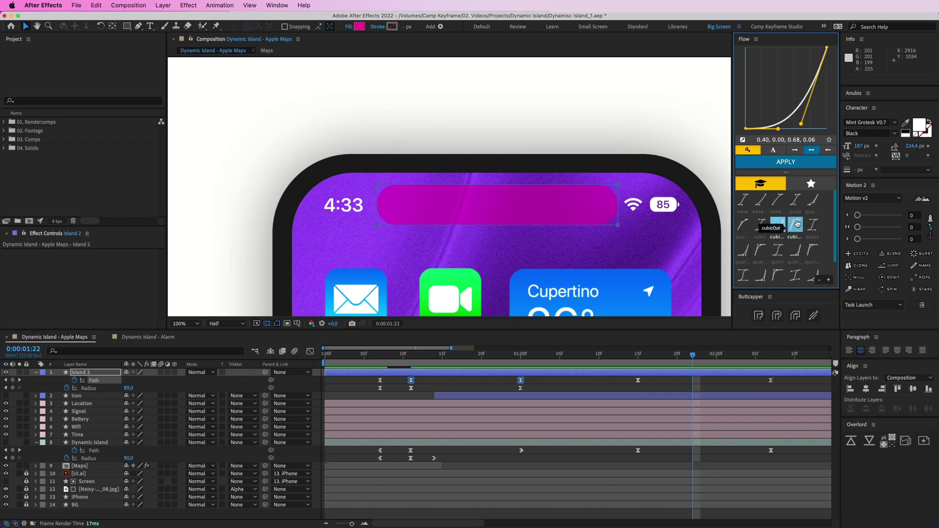
click(786, 162)
Preview the new Path easing from frame 7 and examine Island 2's speed graph between frame 7 and 0:00:01:00.
click(379, 356)
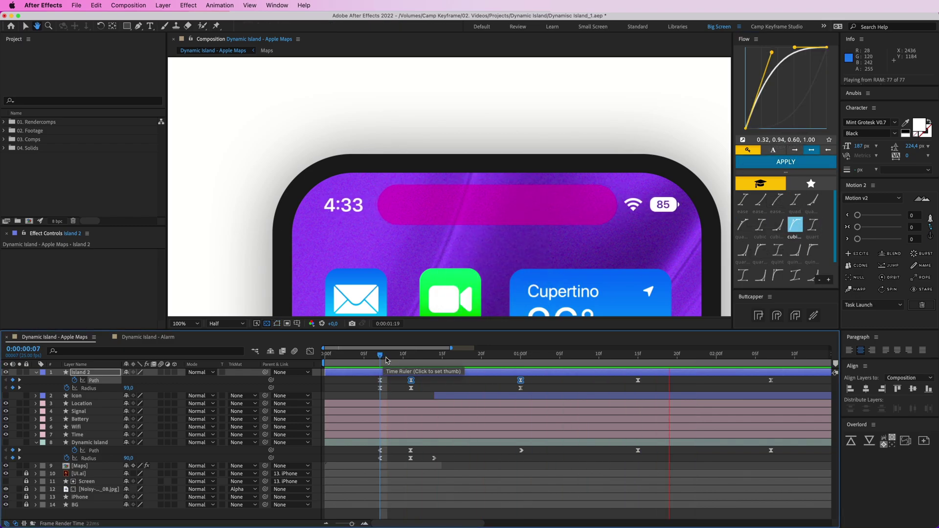
key(space)
drag(367, 378, 537, 389)
click(310, 352)
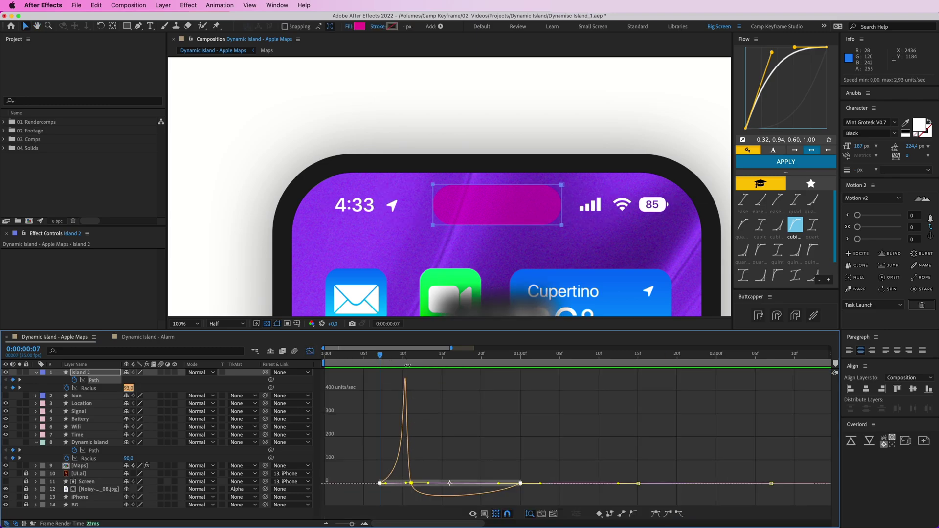
key(shift+F3)
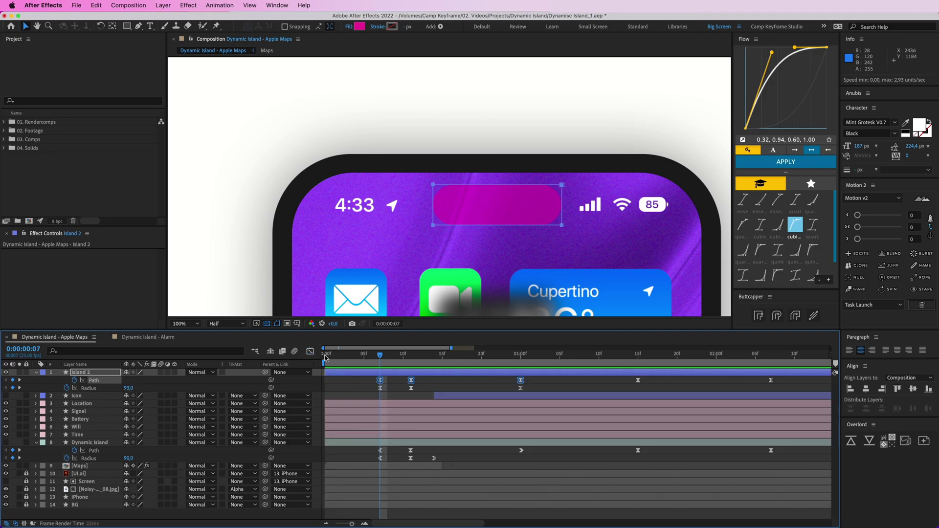
click(428, 384)
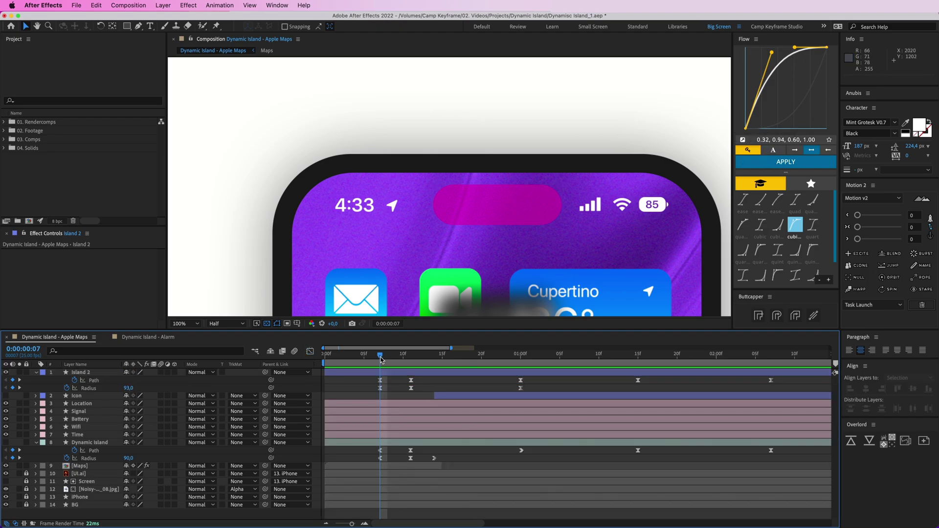
key(space)
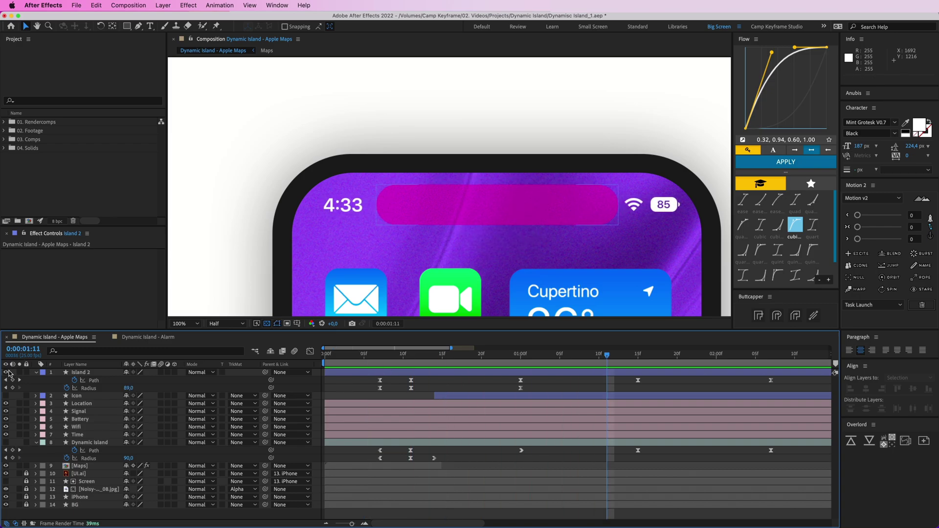
Set Island 2's opacity to 100%.
click(81, 374)
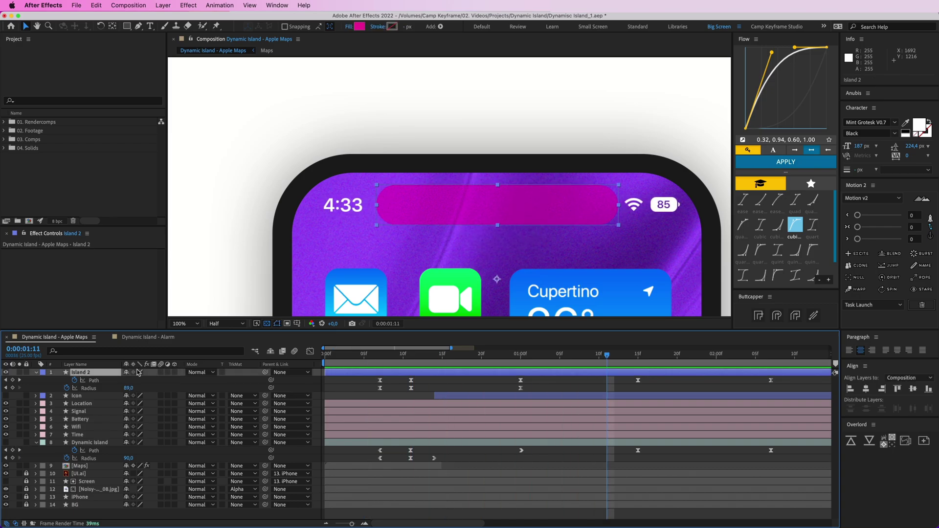
key(t)
drag(130, 380, 225, 335)
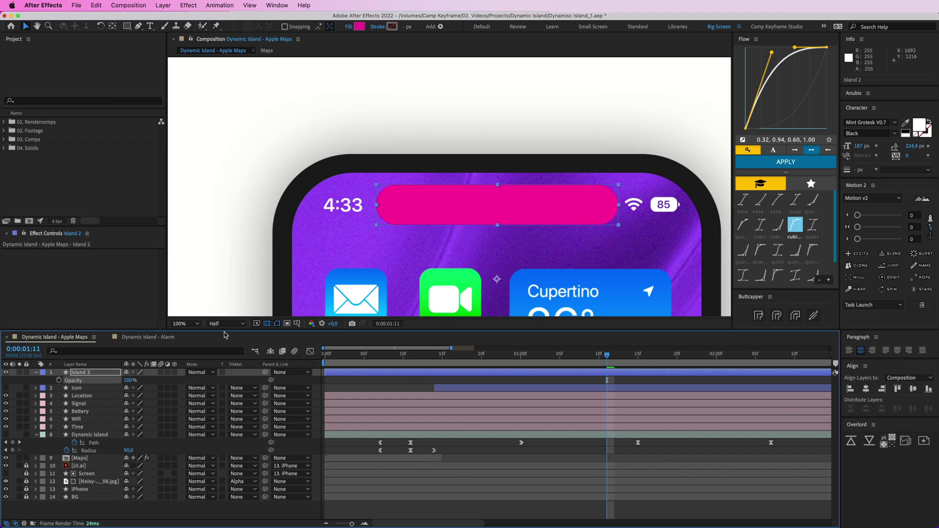
Change Island 2's fill colour to black and preview the animation from the first frame.
click(360, 27)
key(Escape)
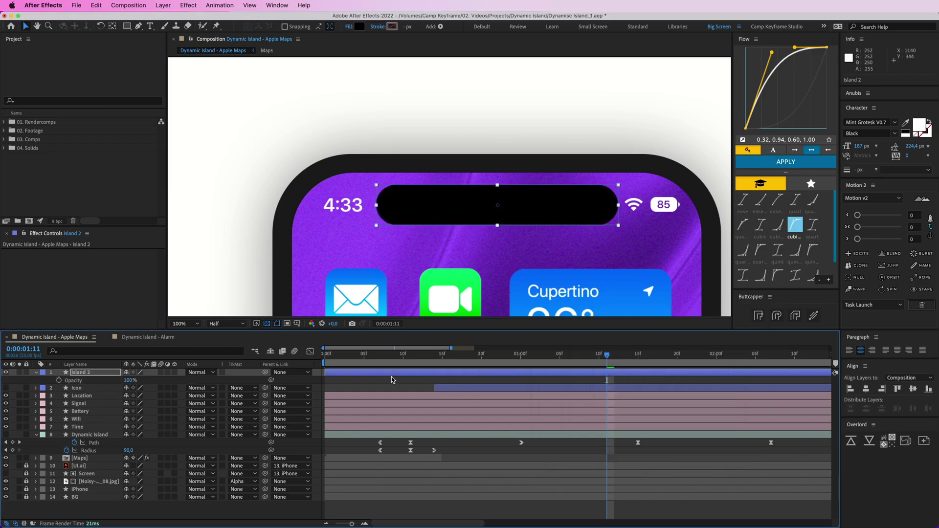
click(334, 362)
key(comma)
key(comma)
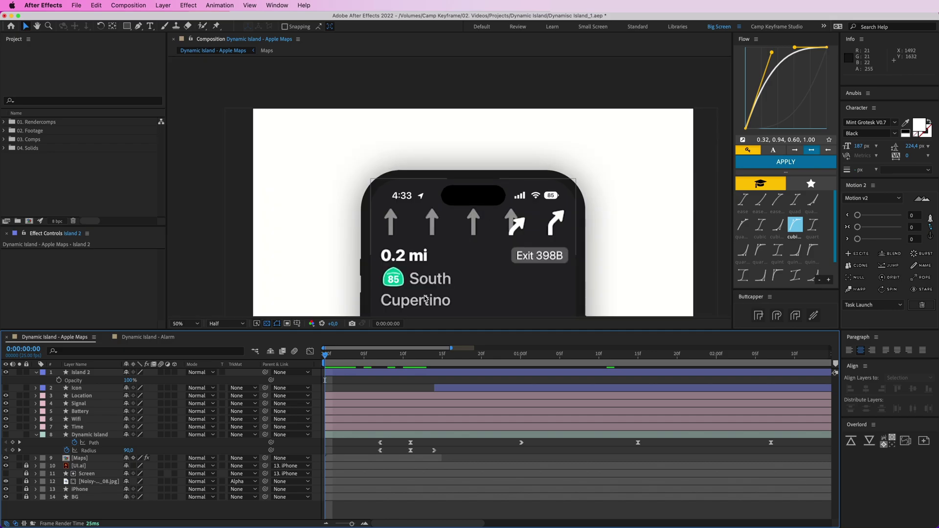
key(space)
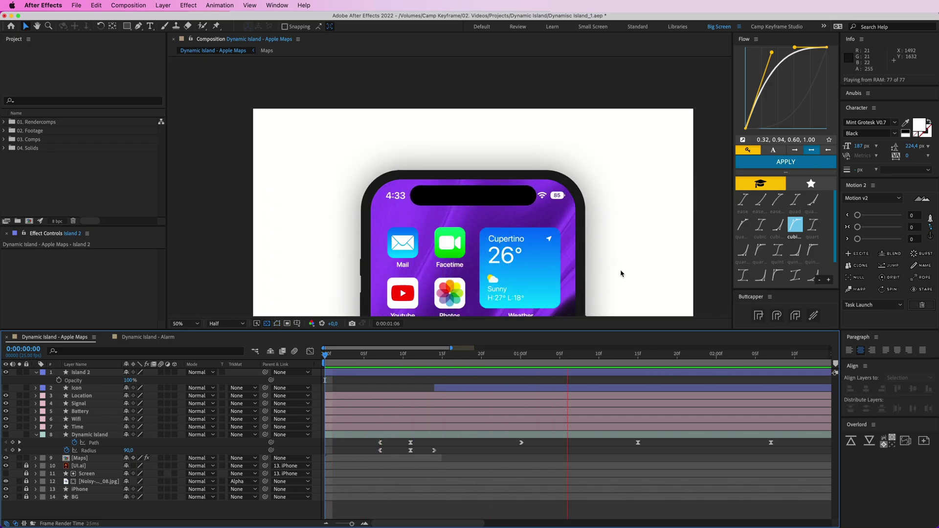
key(space)
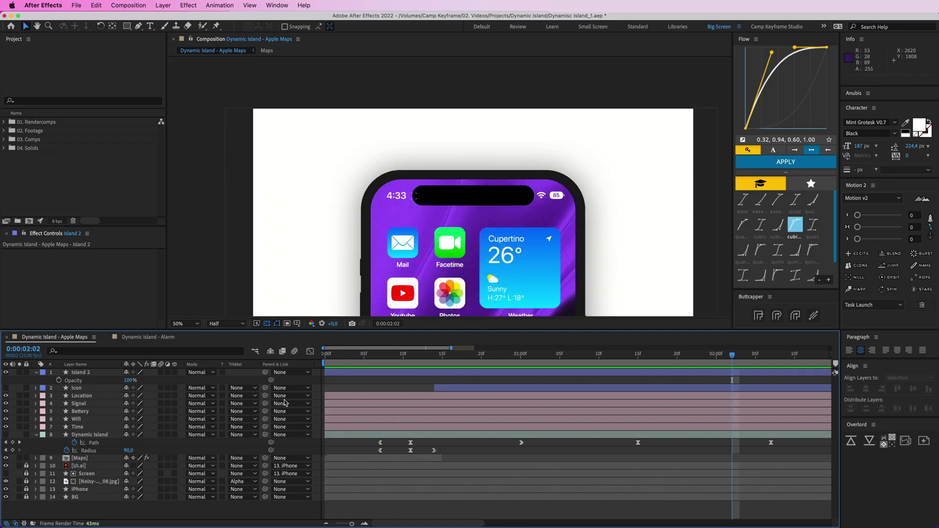
Reveal the Icon layer's keyframes and examine the island's expansion frame by frame from frame 13 to frame 20.
click(85, 389)
key(u)
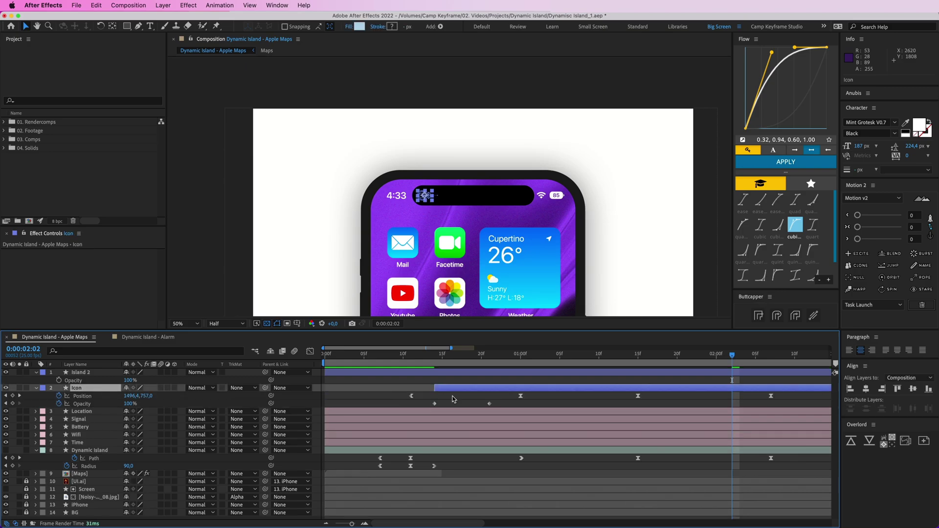
drag(434, 359, 427, 359)
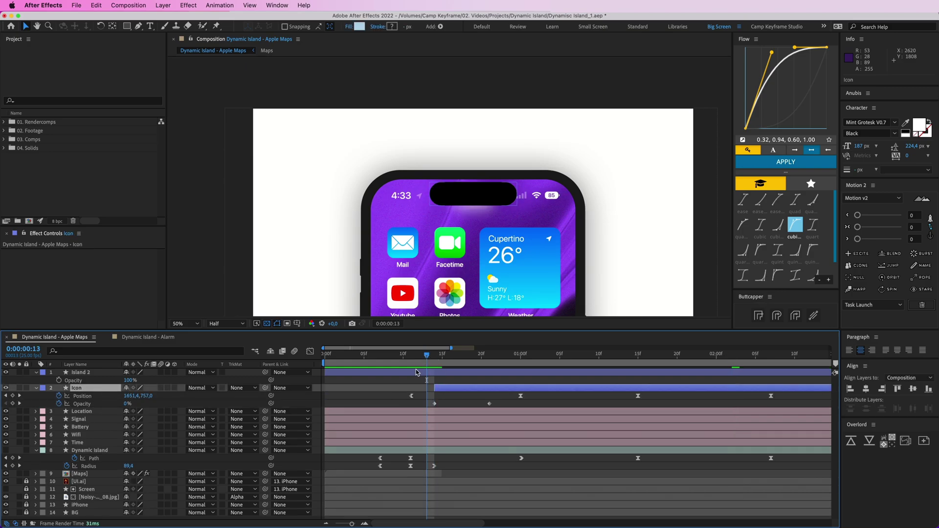
key(super+shift+a)
key(period)
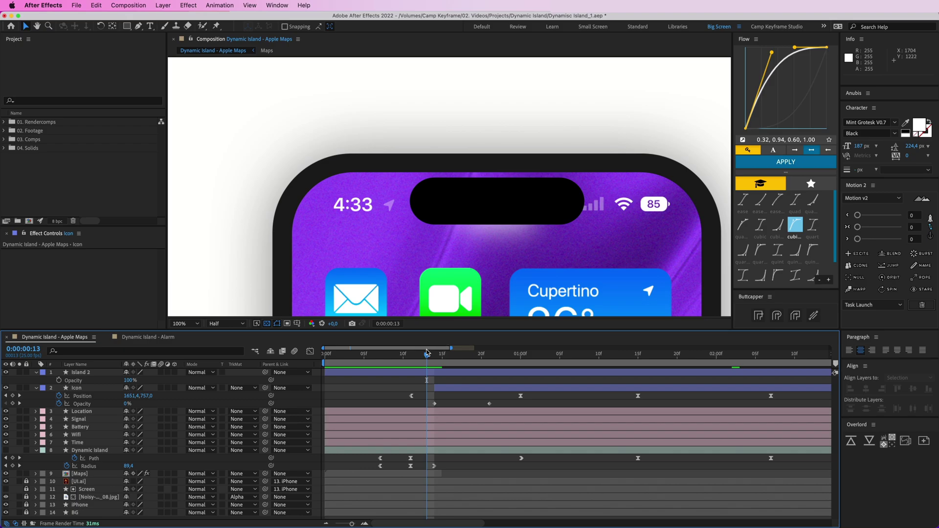
key(Page_Down)
key(Page_Down)
key(Page_Down)
key(Page_Down)
key(Page_Down)
key(Page_Down)
key(Page_Down)
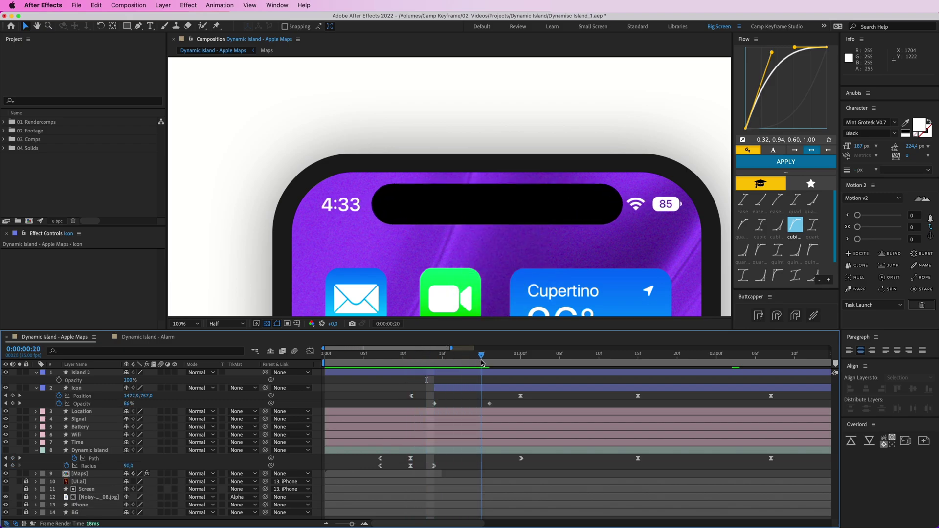
Move the Icon layer above Island 2 in the layer stack.
click(77, 388)
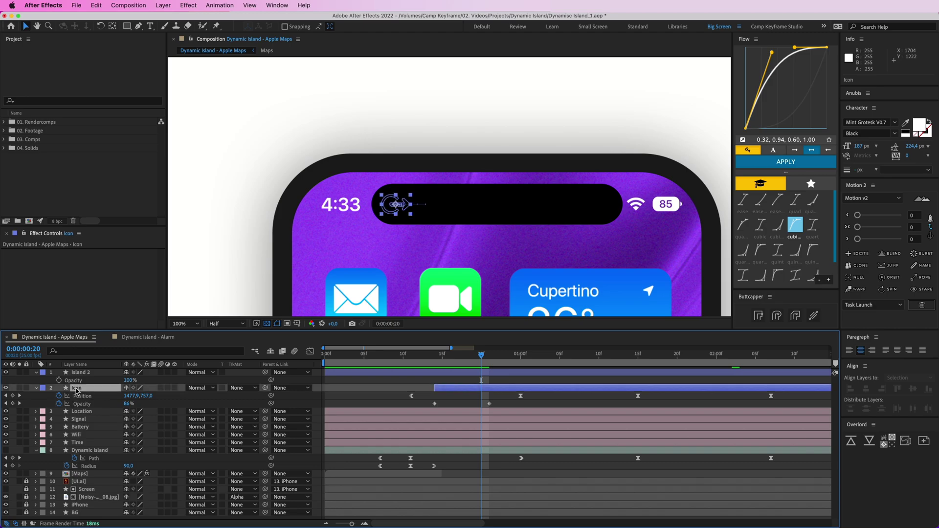
key(super+])
click(415, 389)
click(463, 373)
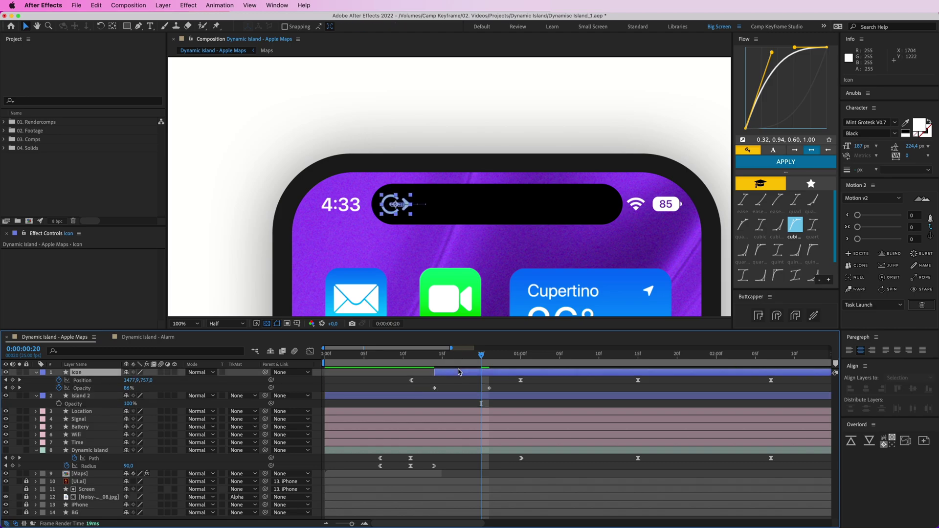
Scrub through the island's expansion to examine the Icon layer's movement and its Opacity keyframes against Island 2.
drag(480, 357, 393, 361)
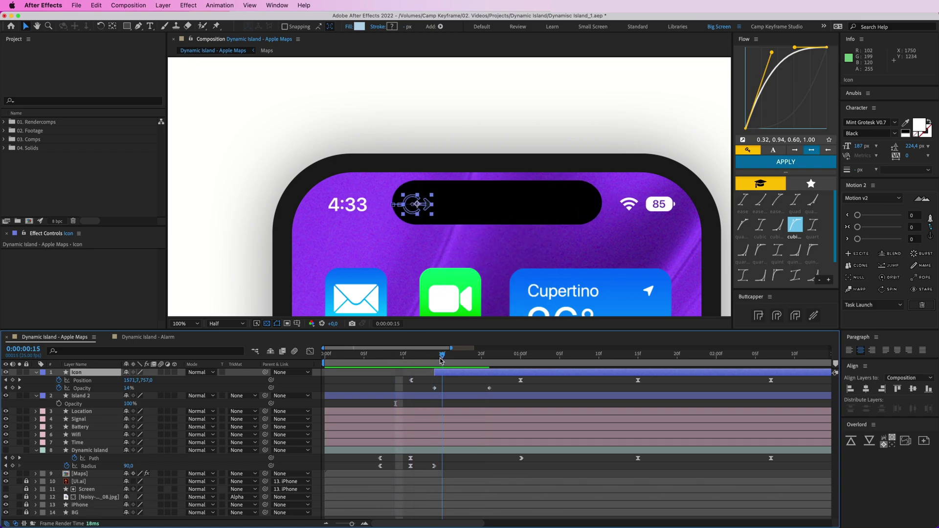
click(430, 371)
click(445, 373)
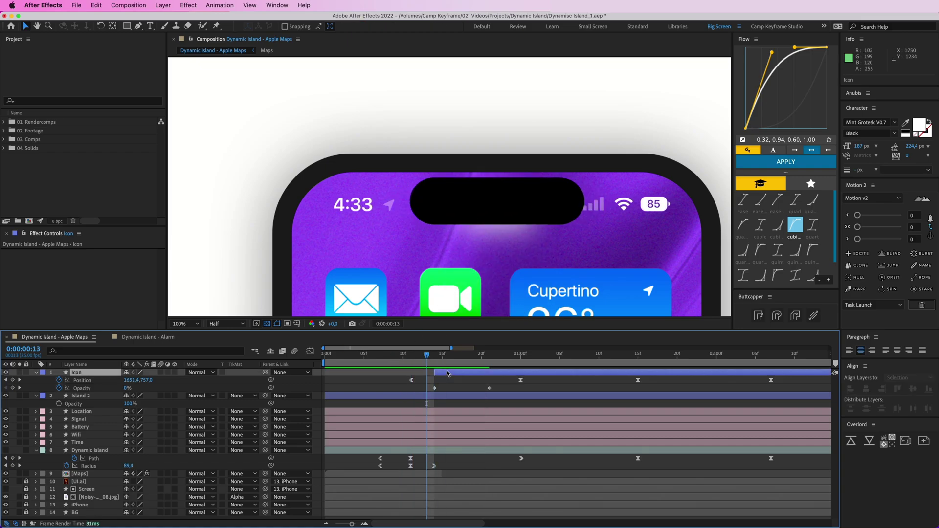
drag(428, 358, 735, 376)
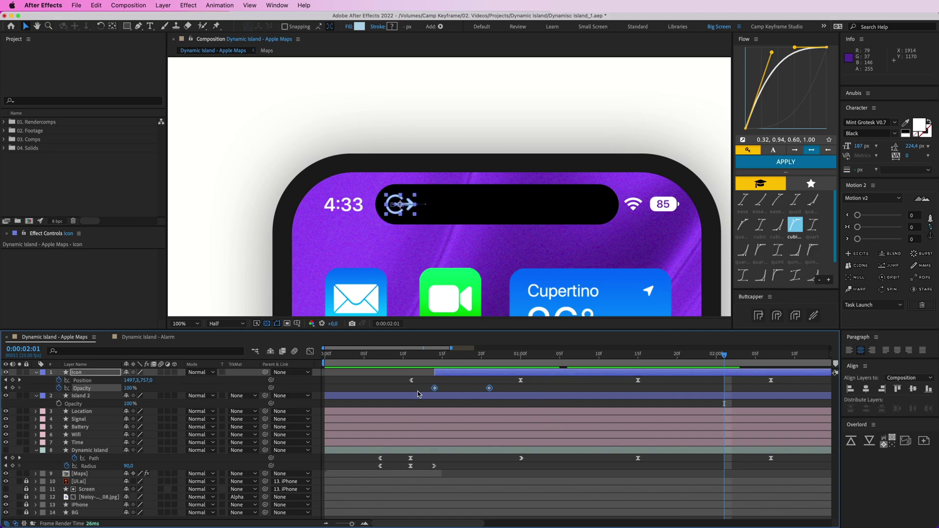
click(504, 388)
click(451, 356)
Preview the animation with the icon over the island from frame 0 at 50% magnification.
drag(451, 359, 325, 365)
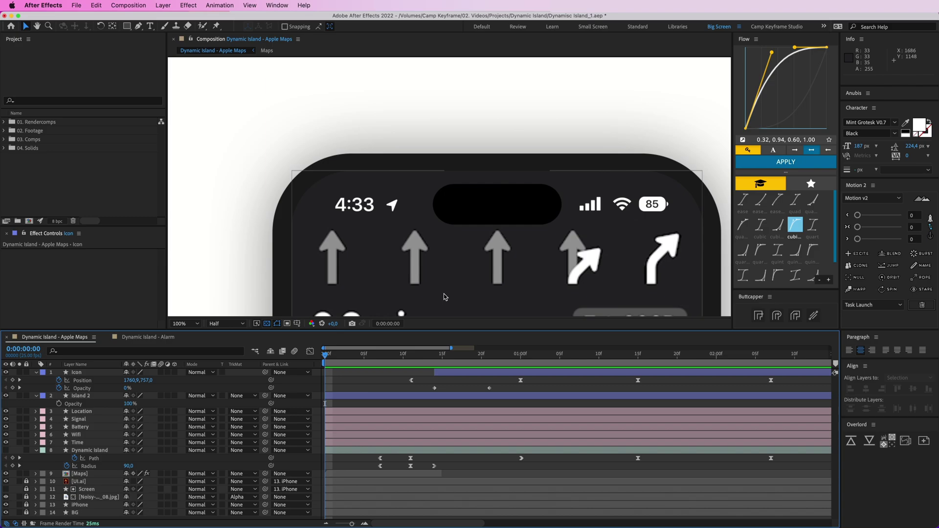
scroll(444, 297, down, 1)
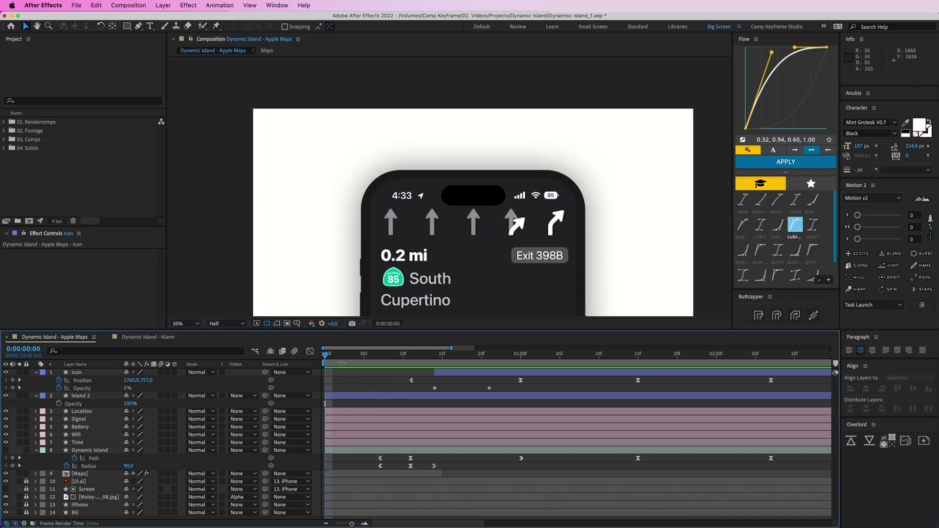
key(space)
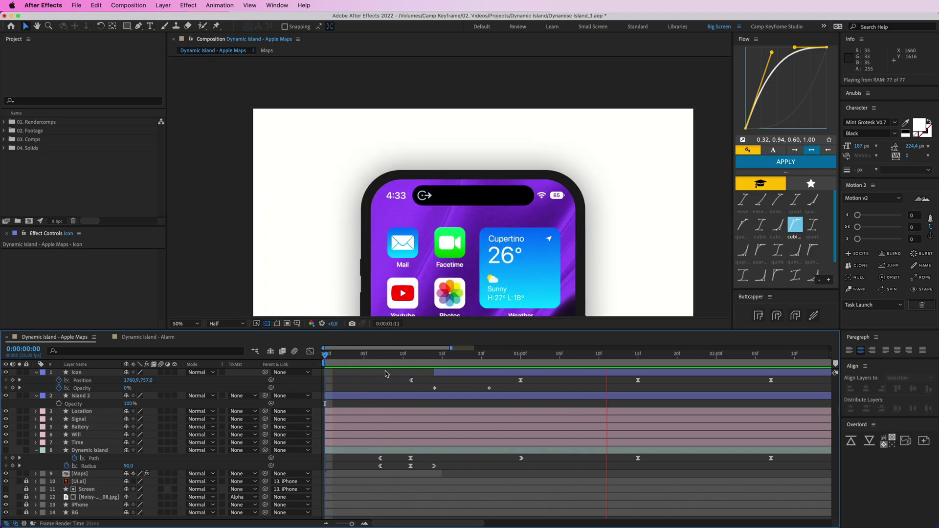
key(space)
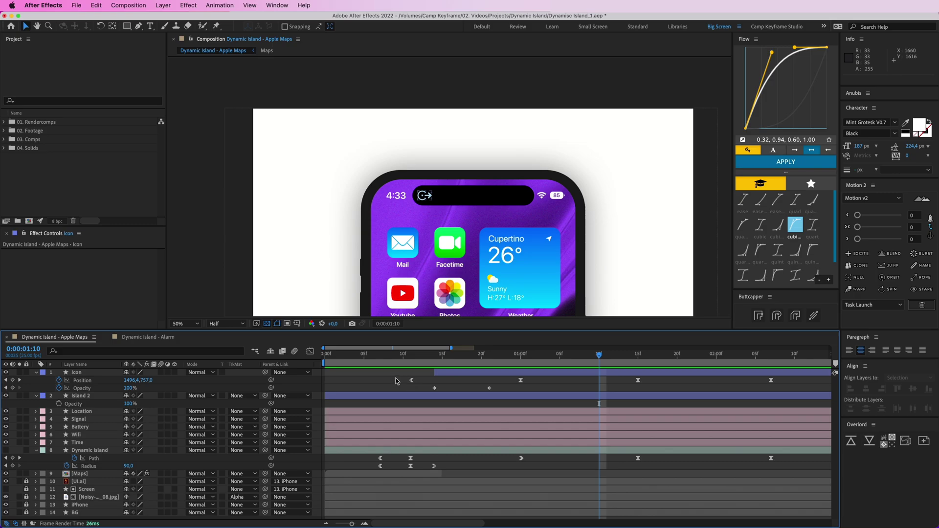